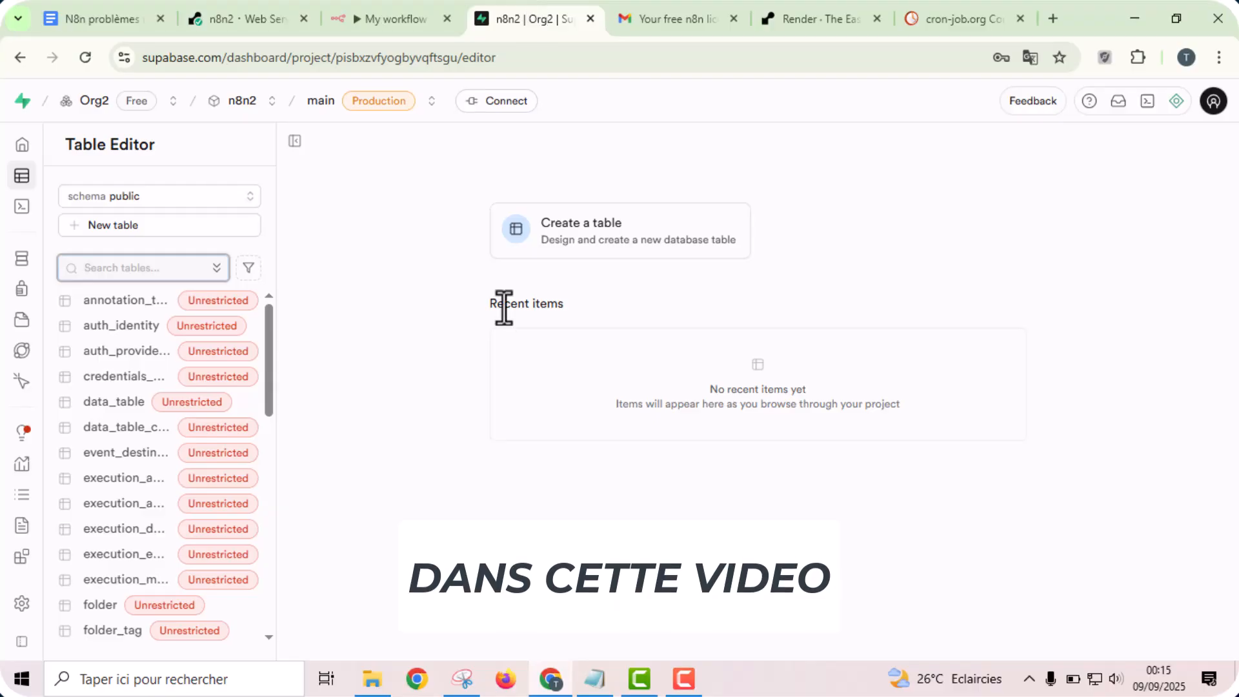
- Look through the public schema tables of the n8n2 project in Supabase and the My workflow canvas in n8n
drag(269, 363, 287, 612)
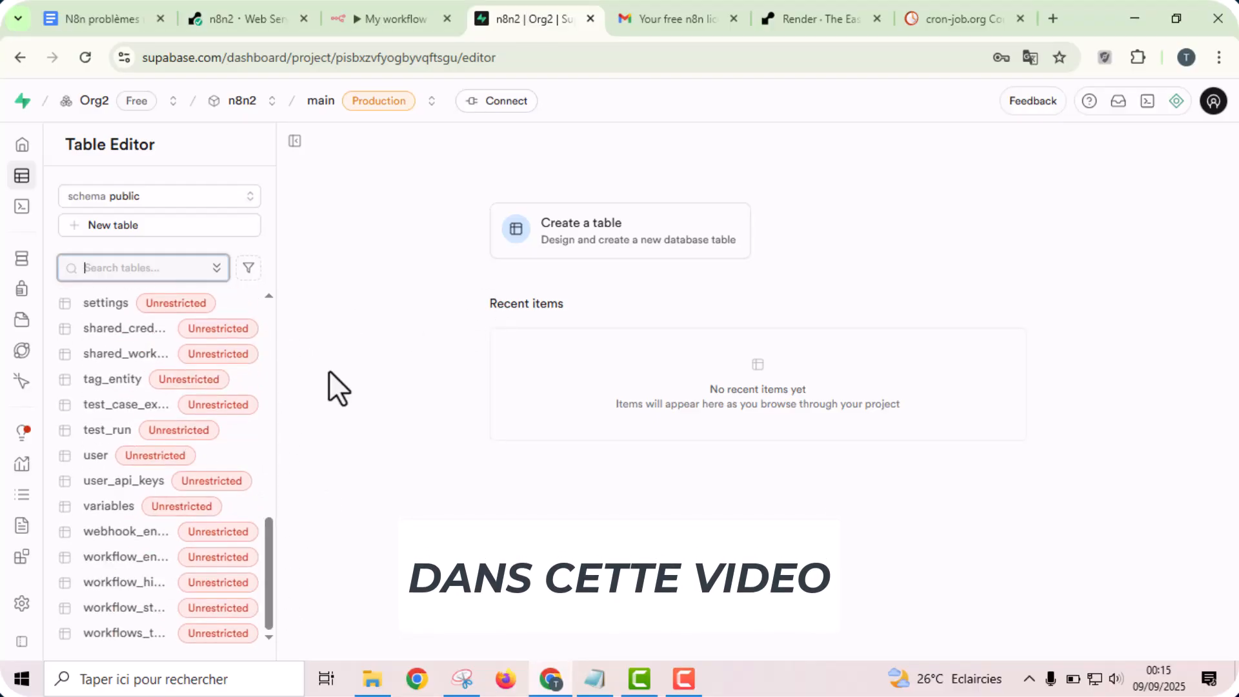
click(387, 16)
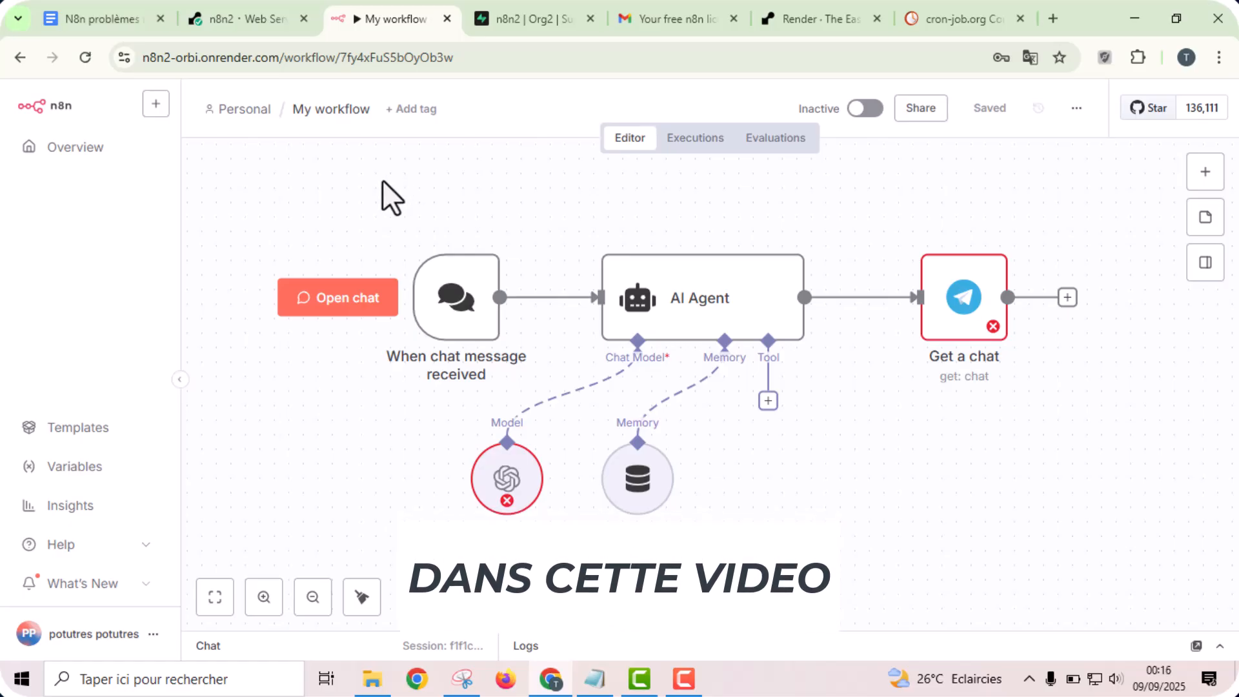
click(526, 17)
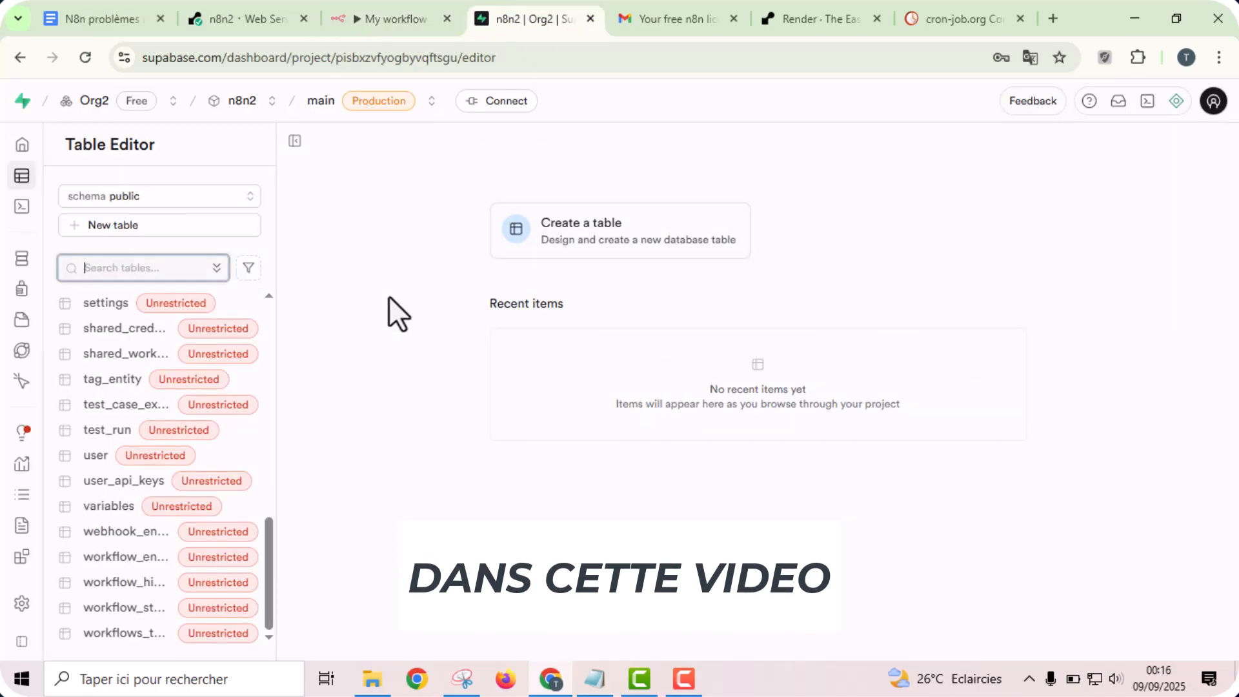
click(388, 296)
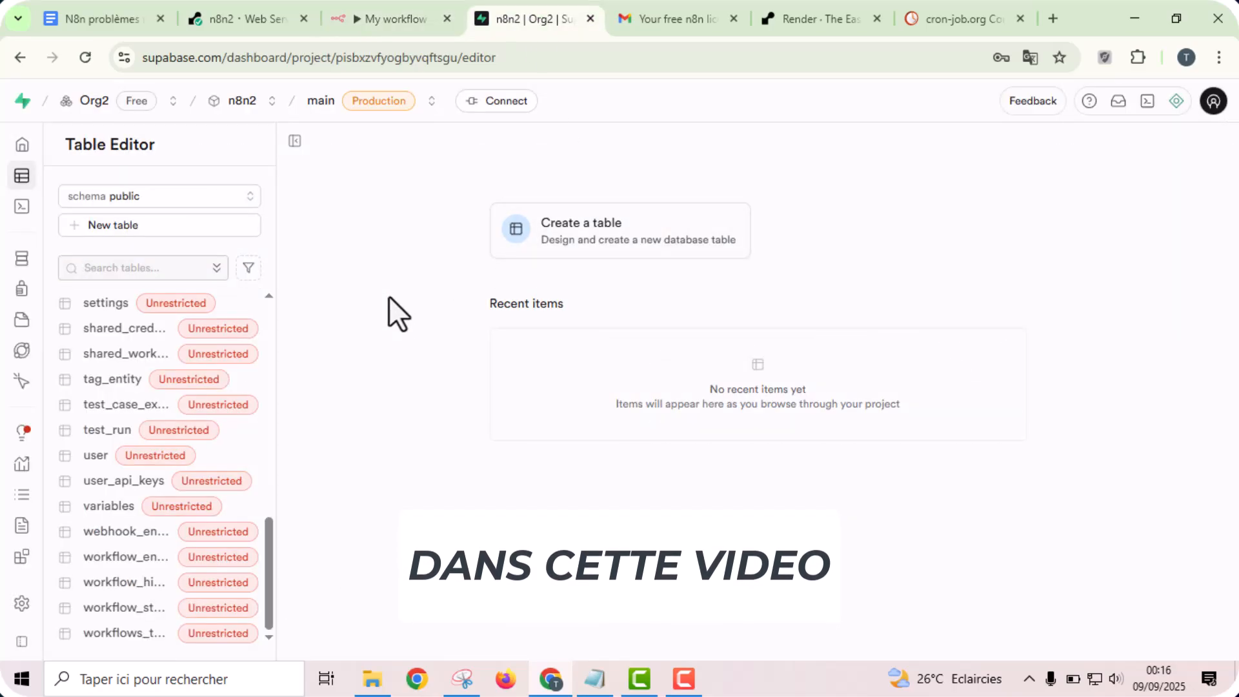
click(390, 5)
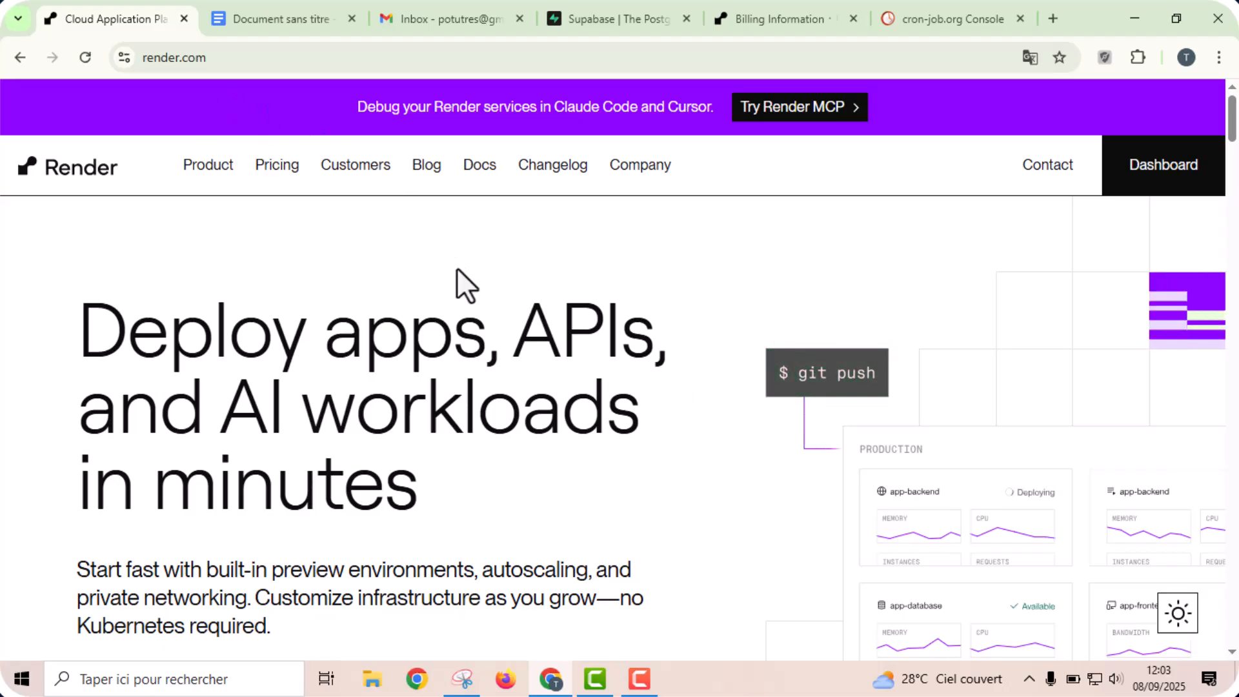
- Open the Render dashboard and suspend the n8n web service, confirming with "sudo suspend web service n8n"
click(1172, 173)
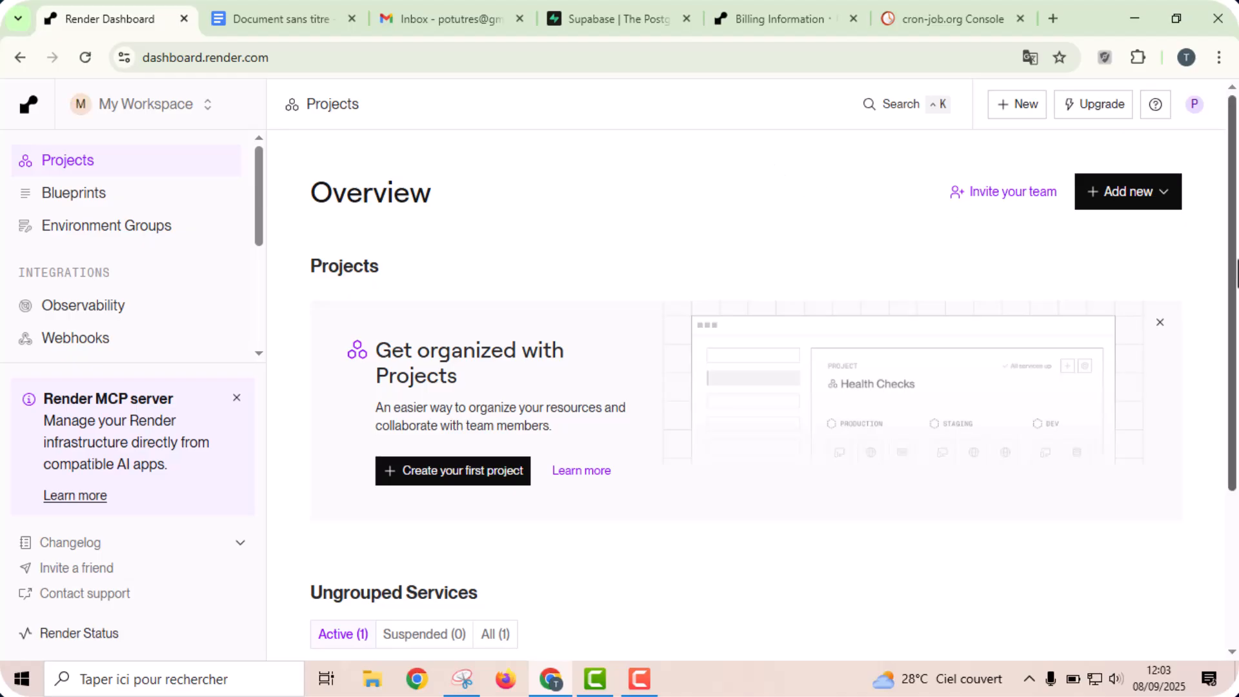
drag(1236, 274, 1234, 498)
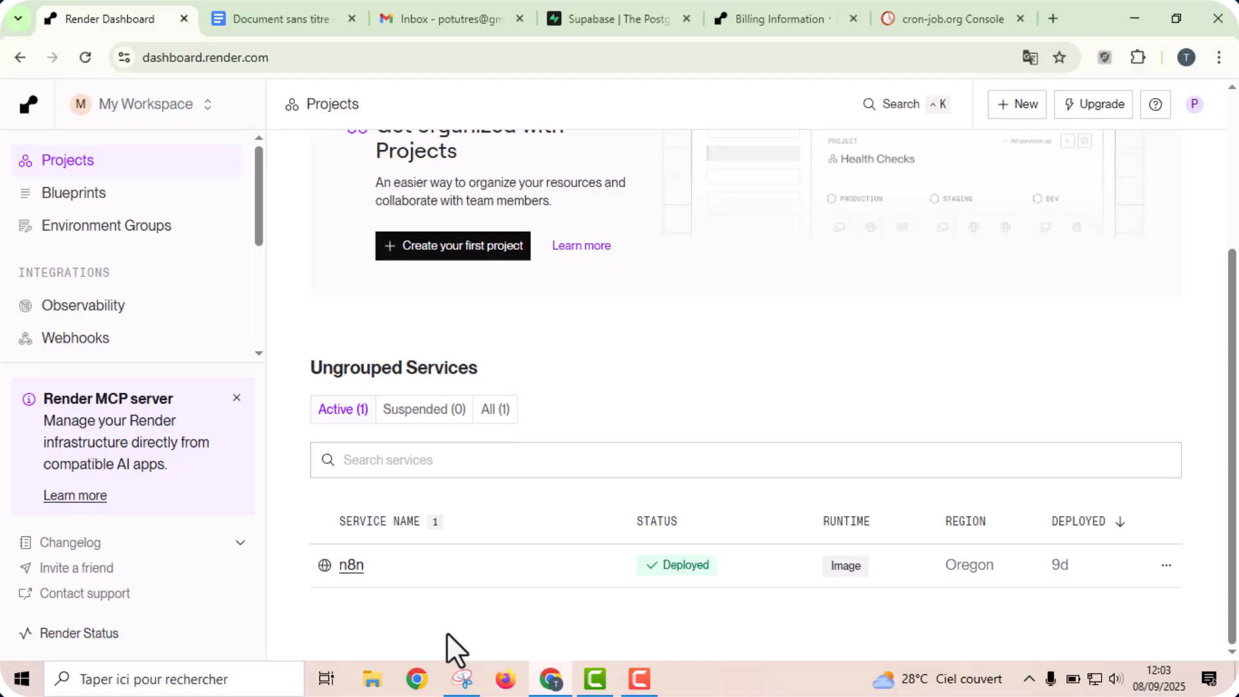
click(1166, 568)
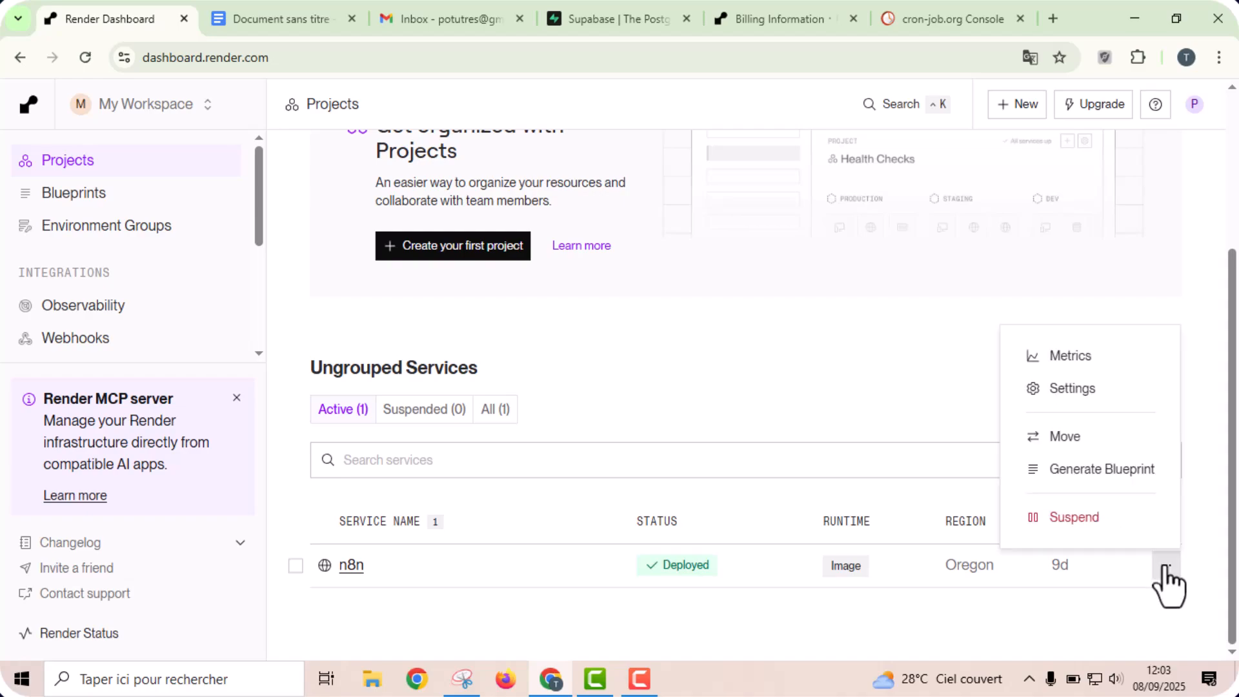
click(1090, 530)
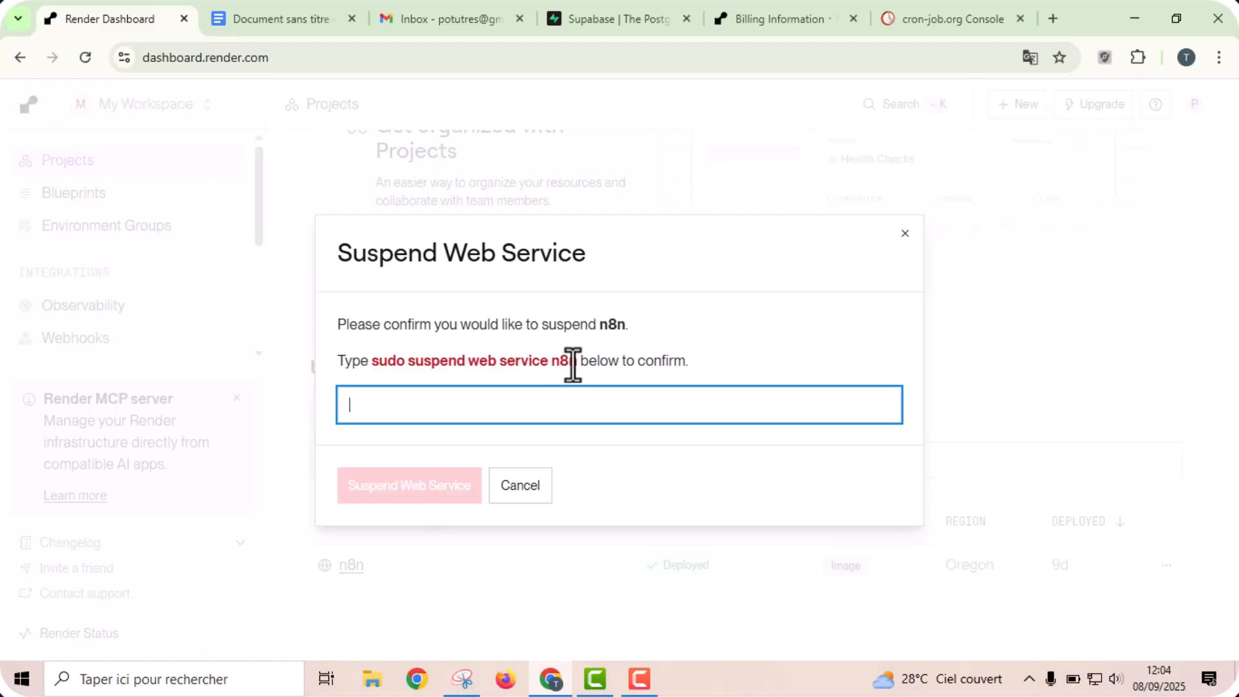
drag(576, 361, 370, 362)
key(ctrl+c)
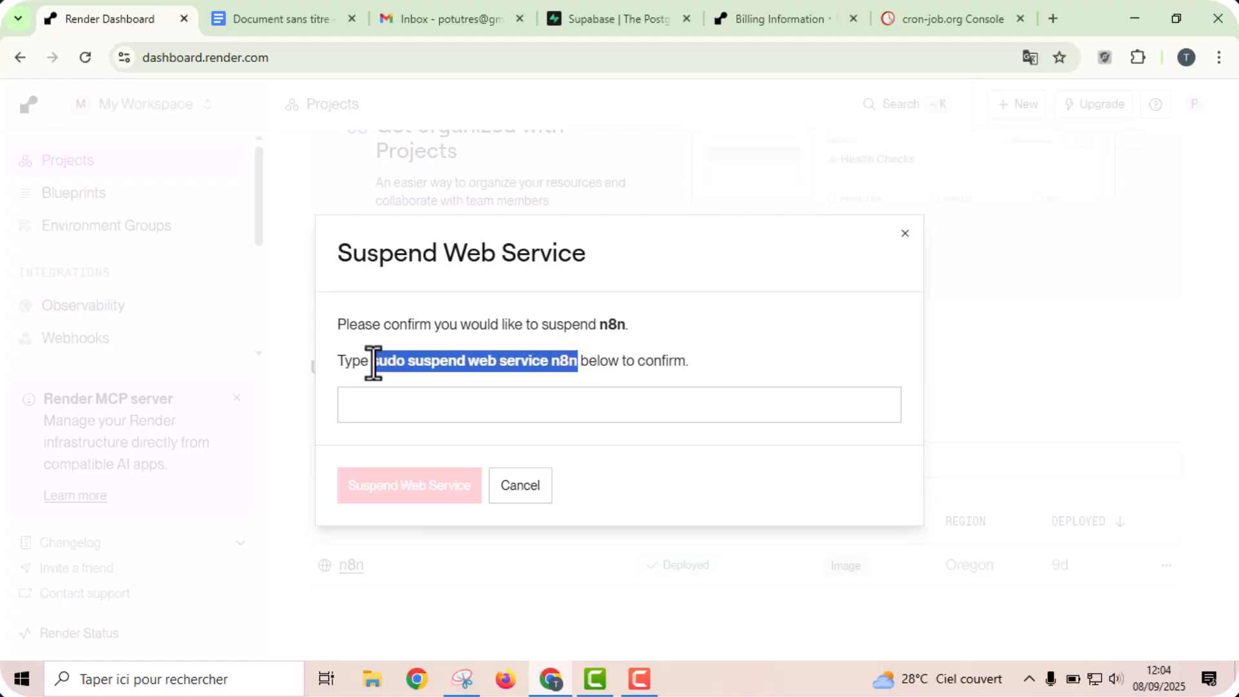
click(398, 403)
key(ctrl+v)
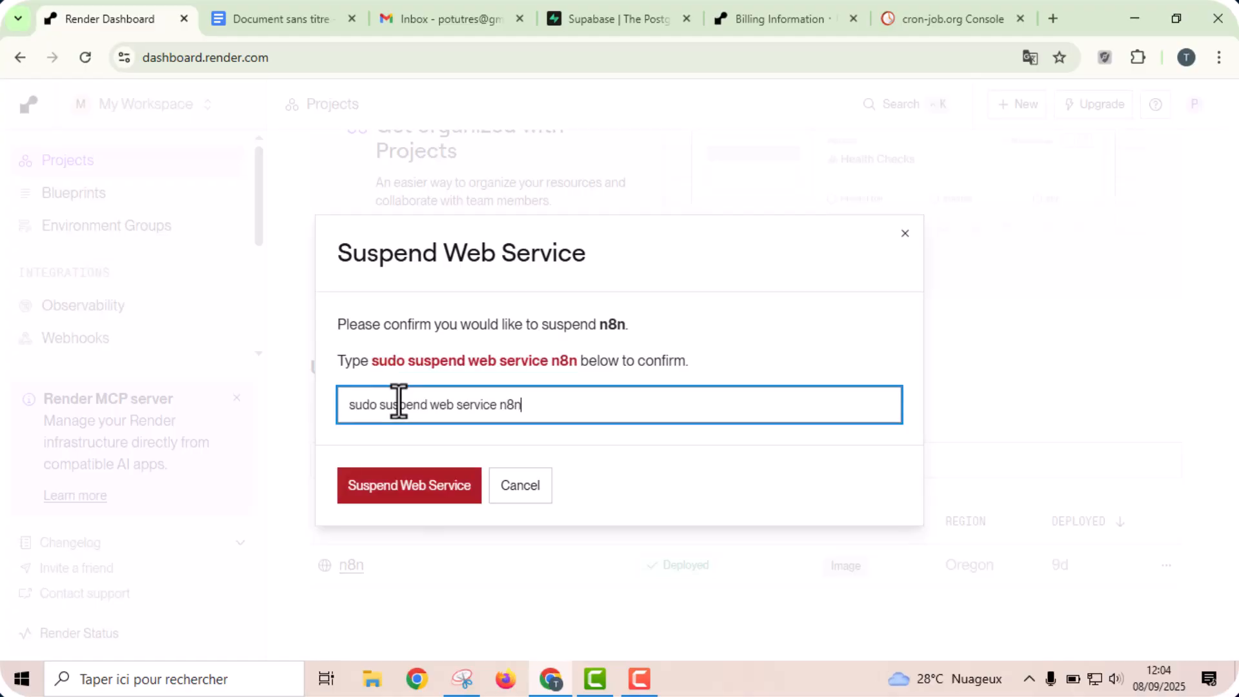
click(403, 486)
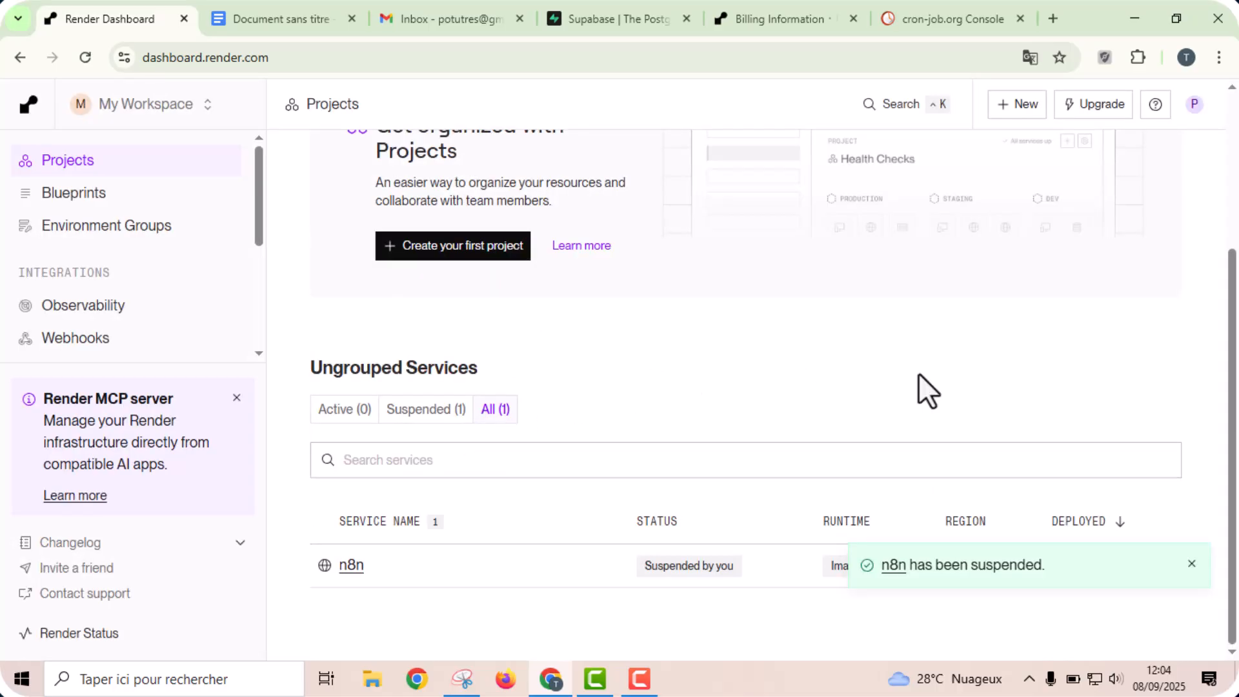
click(1190, 564)
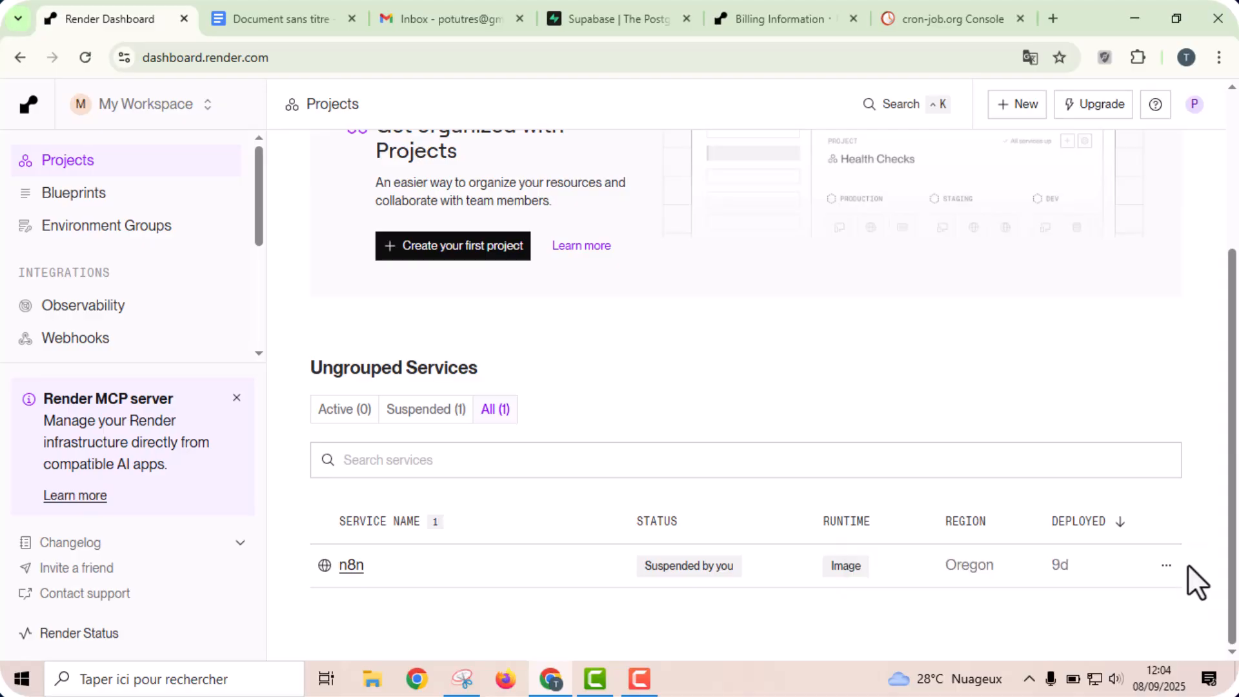
- Delete the suspended n8n web service from its settings, confirming with "sudo delete web service n8n"
click(1166, 565)
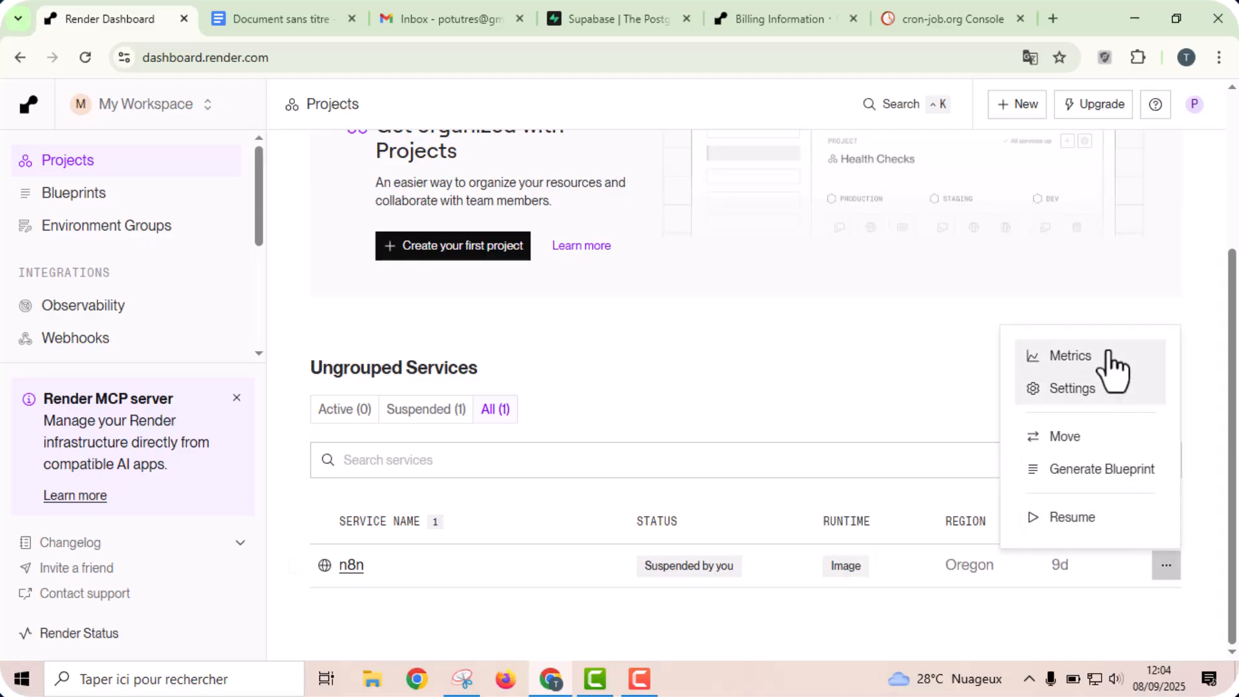
click(1087, 394)
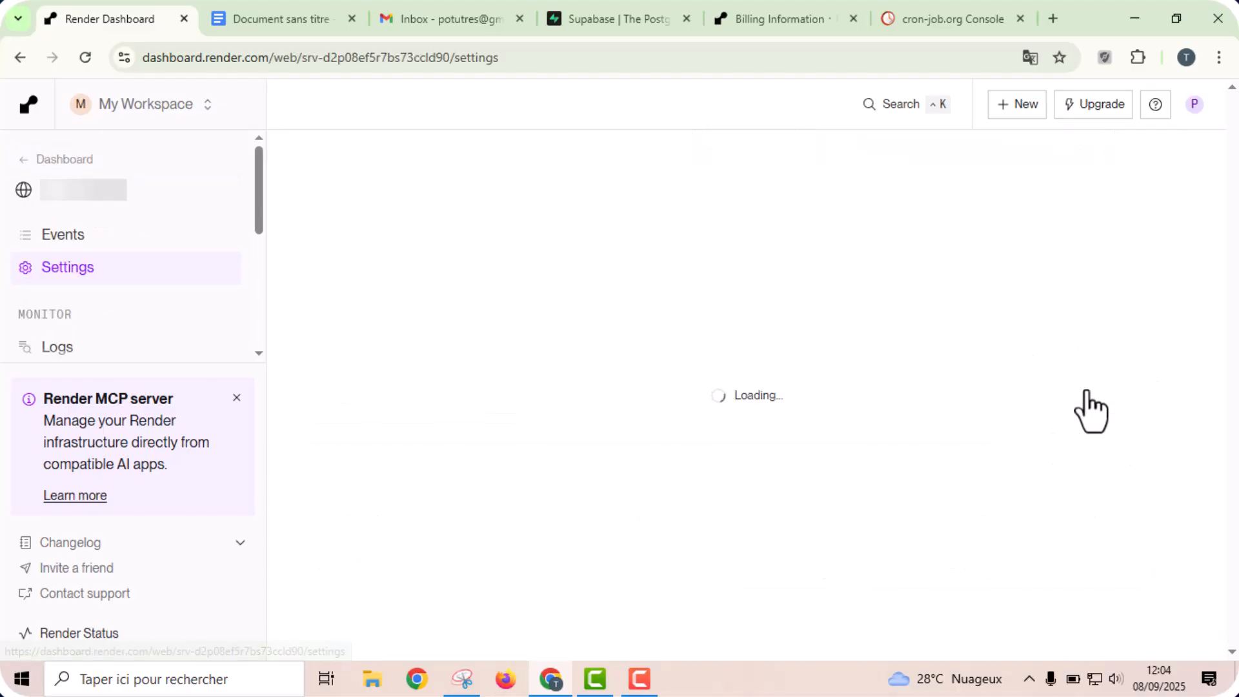
drag(1235, 158, 1235, 636)
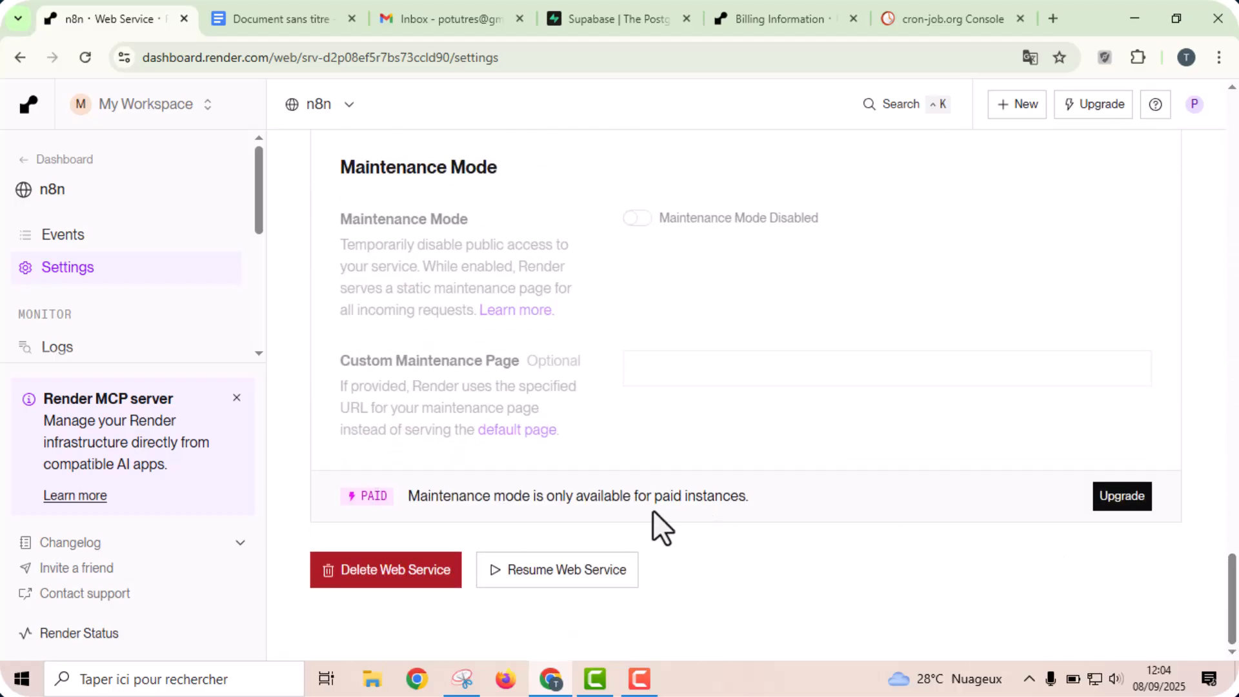
click(398, 571)
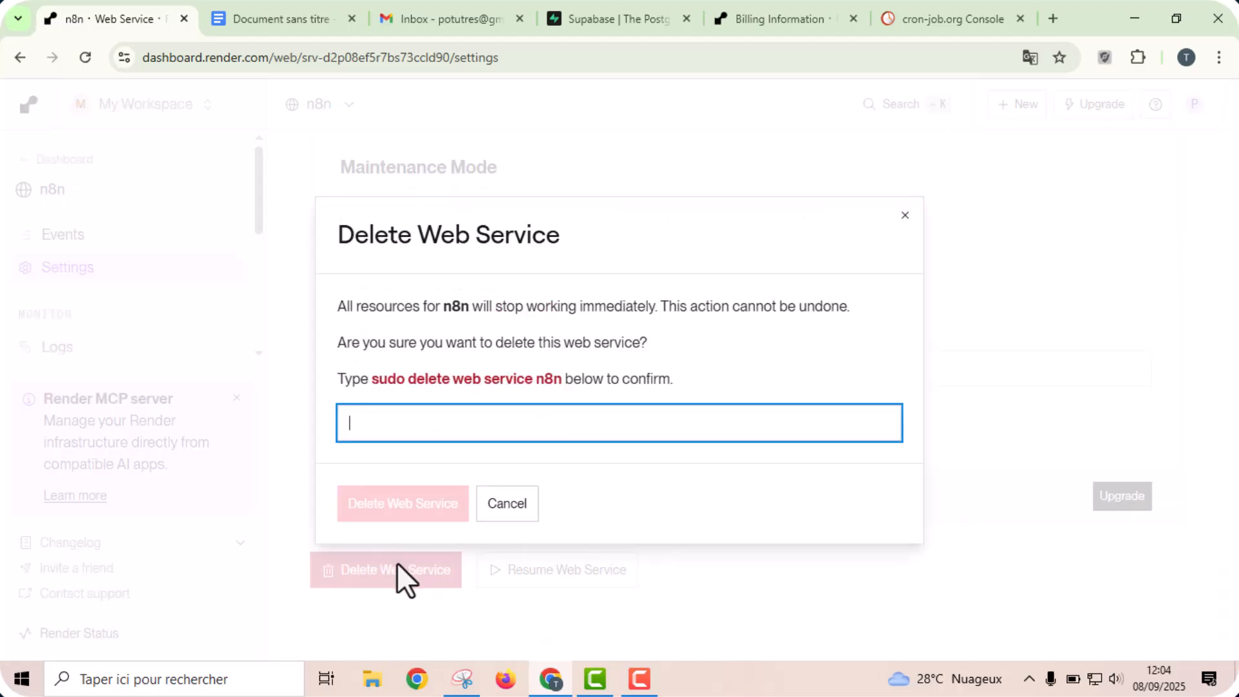
drag(373, 382, 557, 387)
key(ctrl+c)
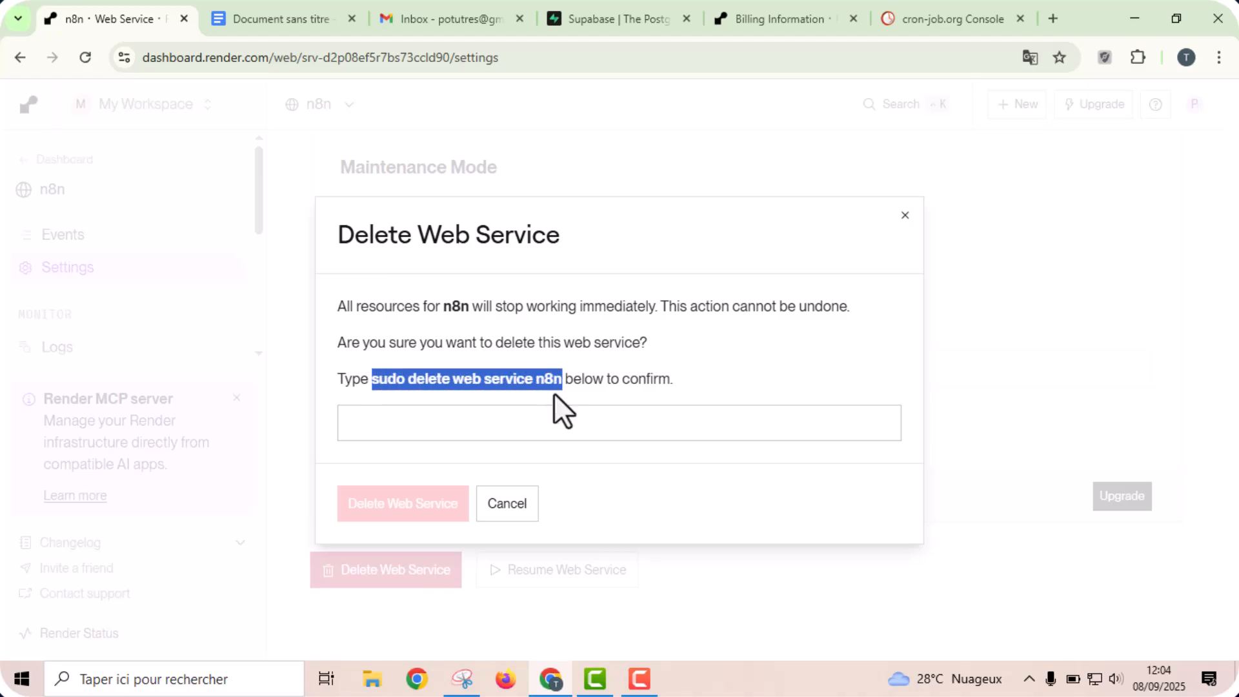
click(534, 425)
key(ctrl+v)
click(401, 513)
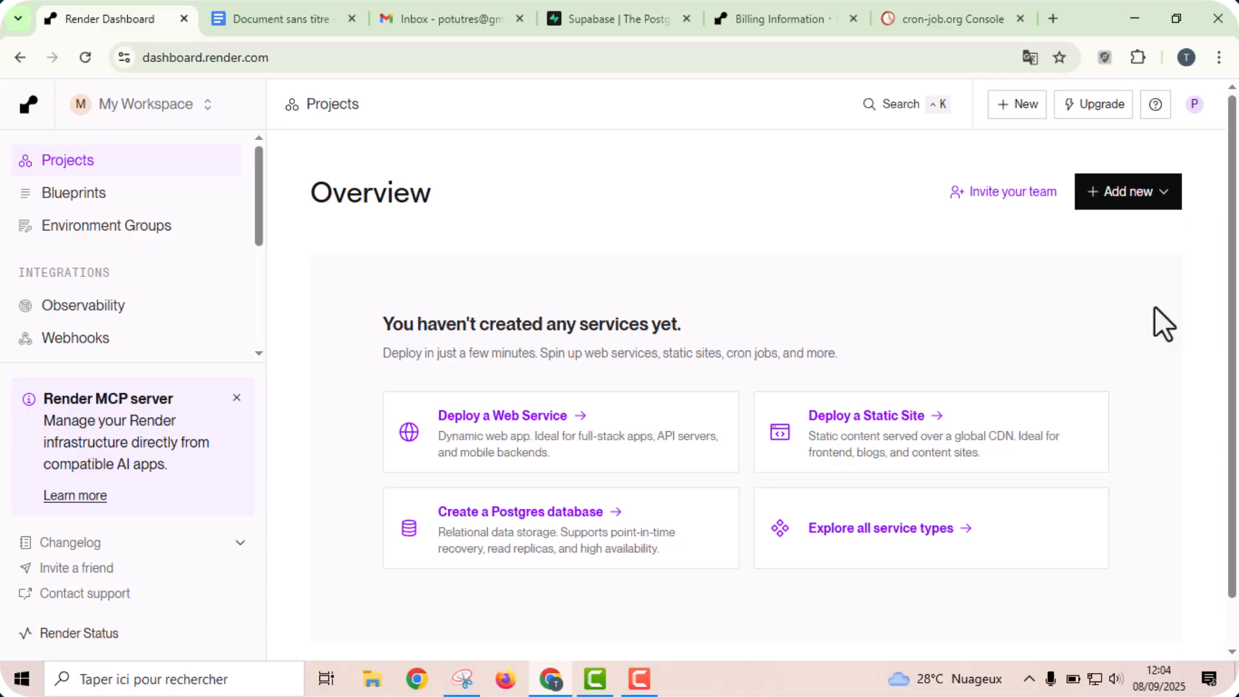
- Start a new web service deployment that uses an existing image as its source
scroll(1233, 413, down, 2)
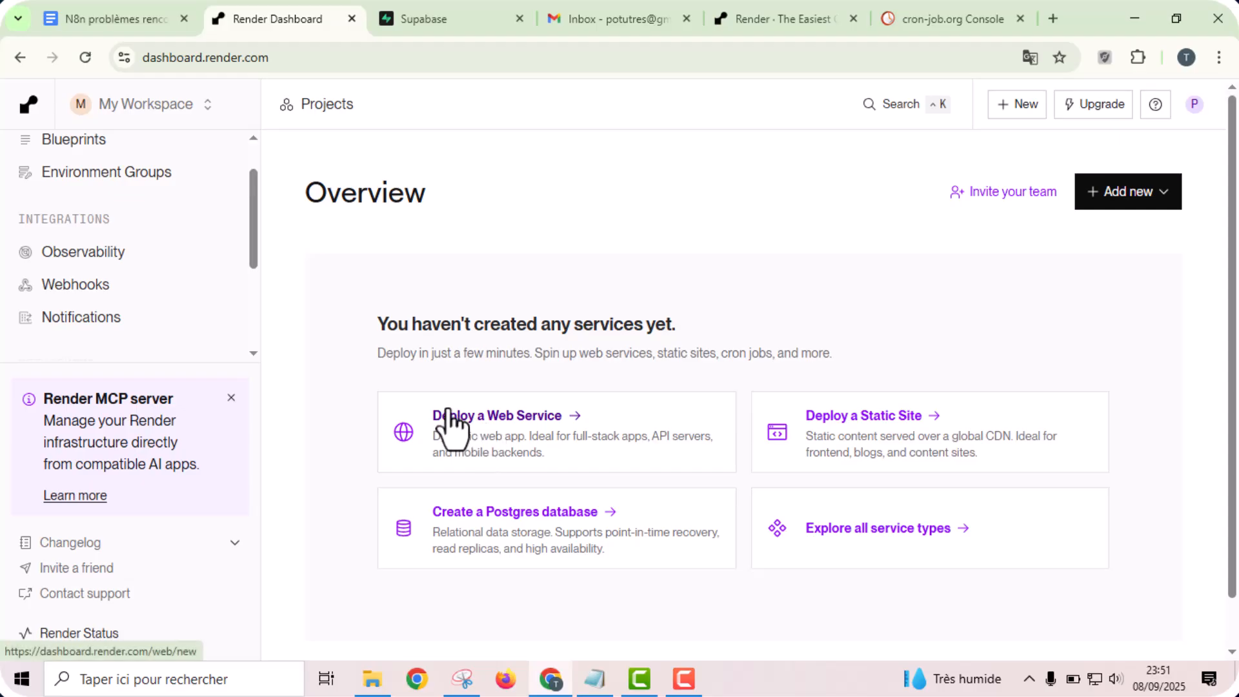
click(523, 422)
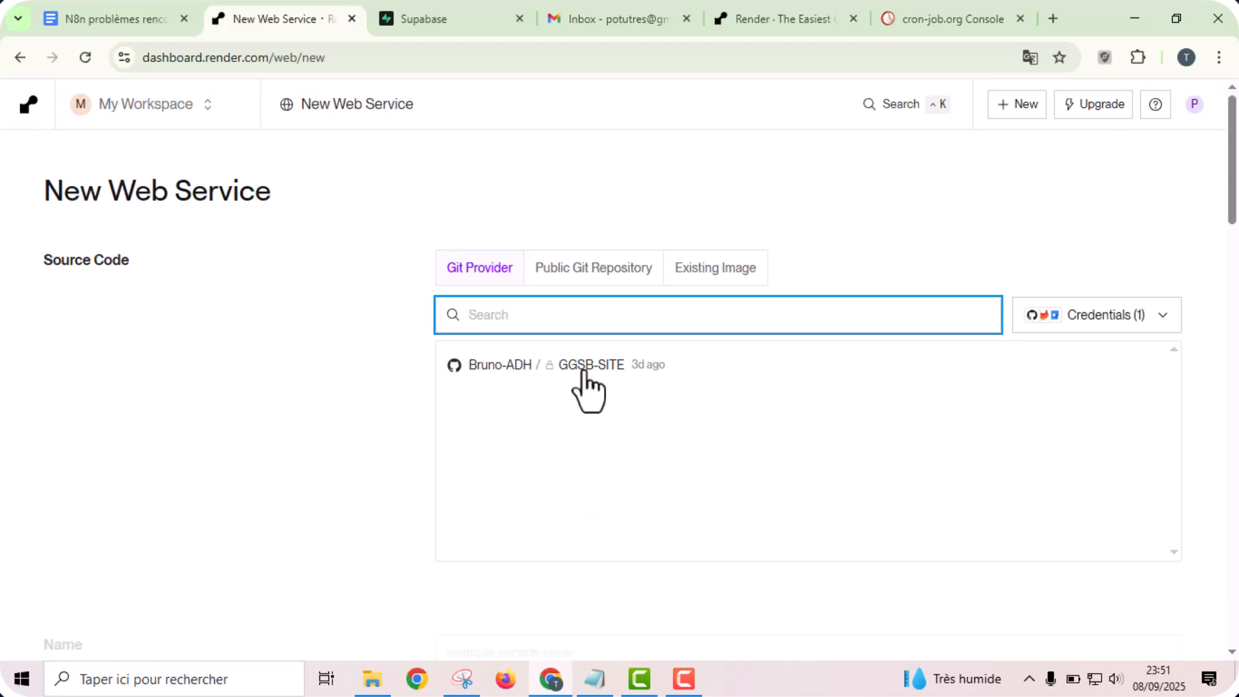
click(712, 282)
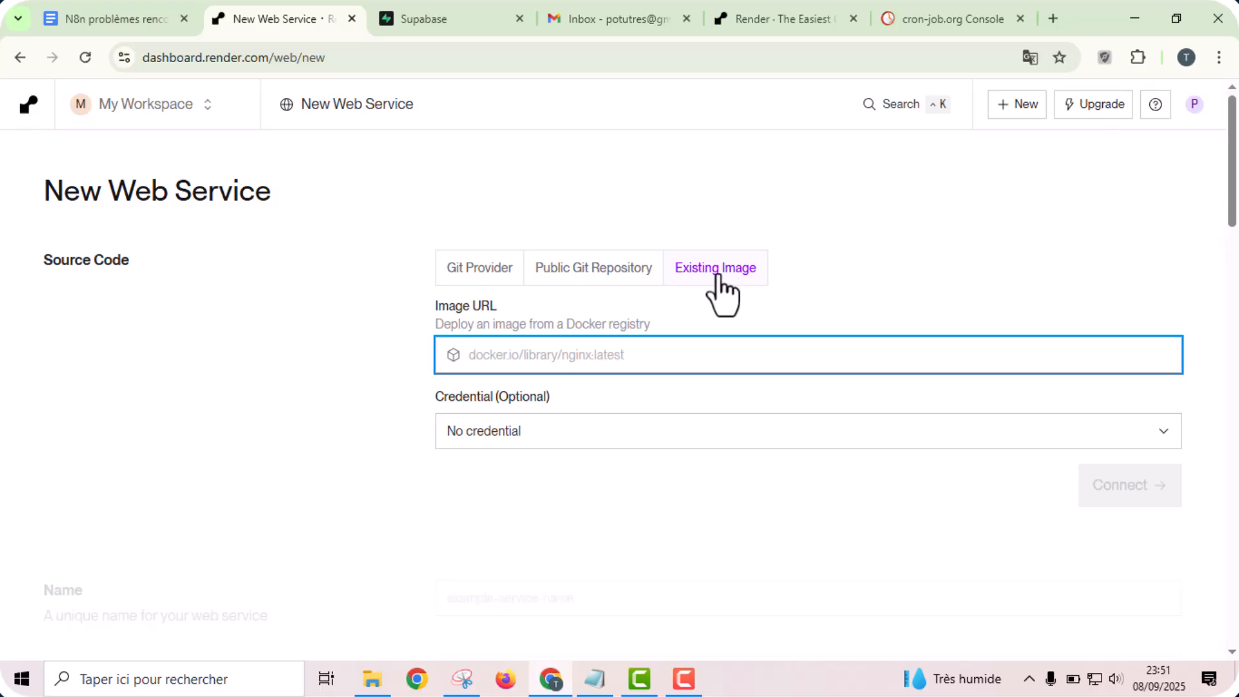
- Copy docker.n8n.io/n8nio/n8n:latest from the Google Docs notes into the new web service's image URL and connect it
click(106, 18)
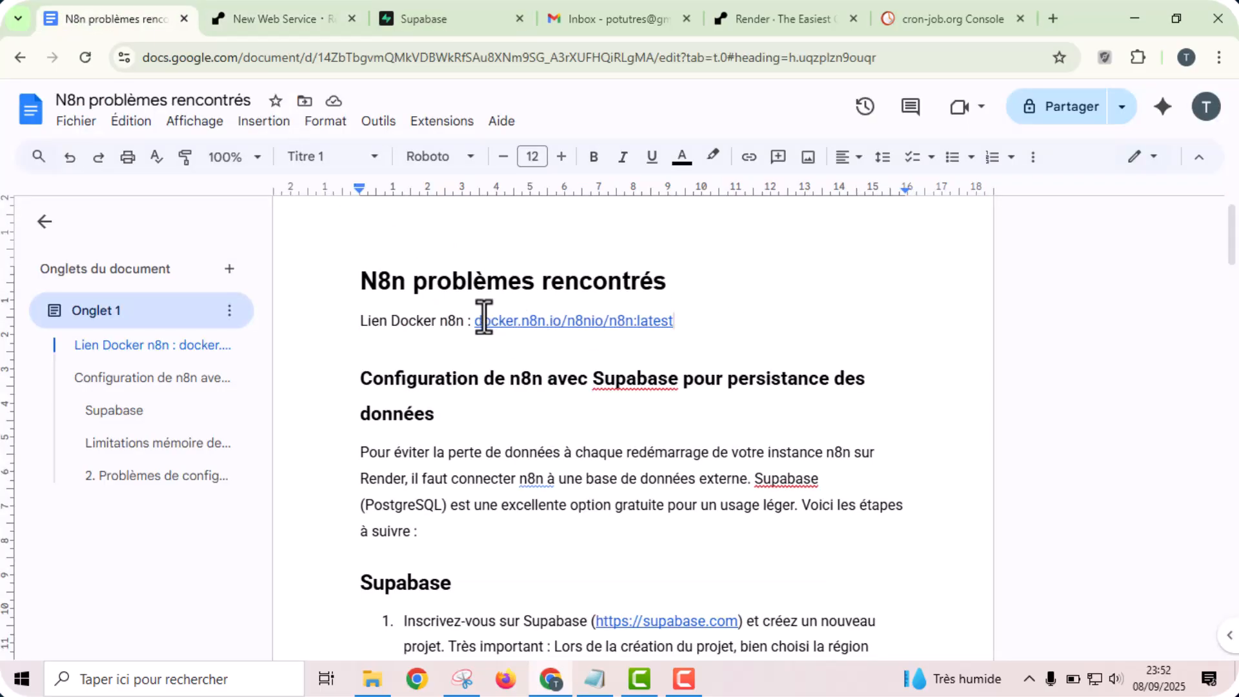
drag(476, 321, 669, 323)
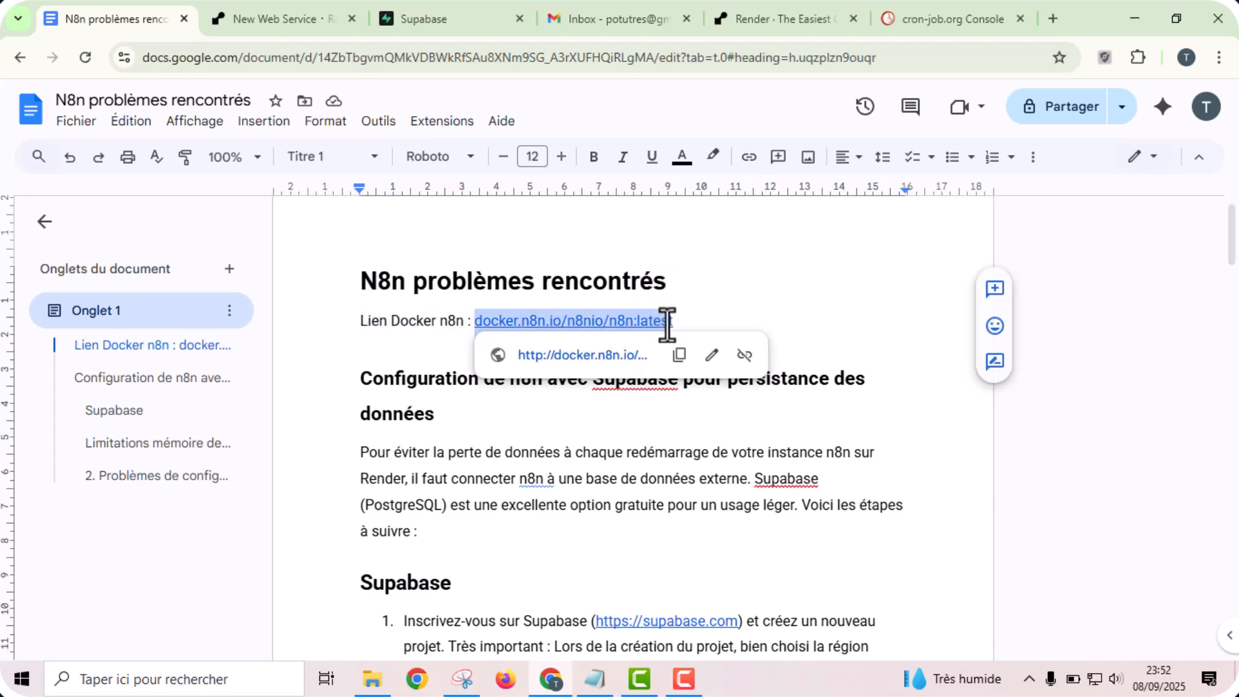
key(ctrl+c)
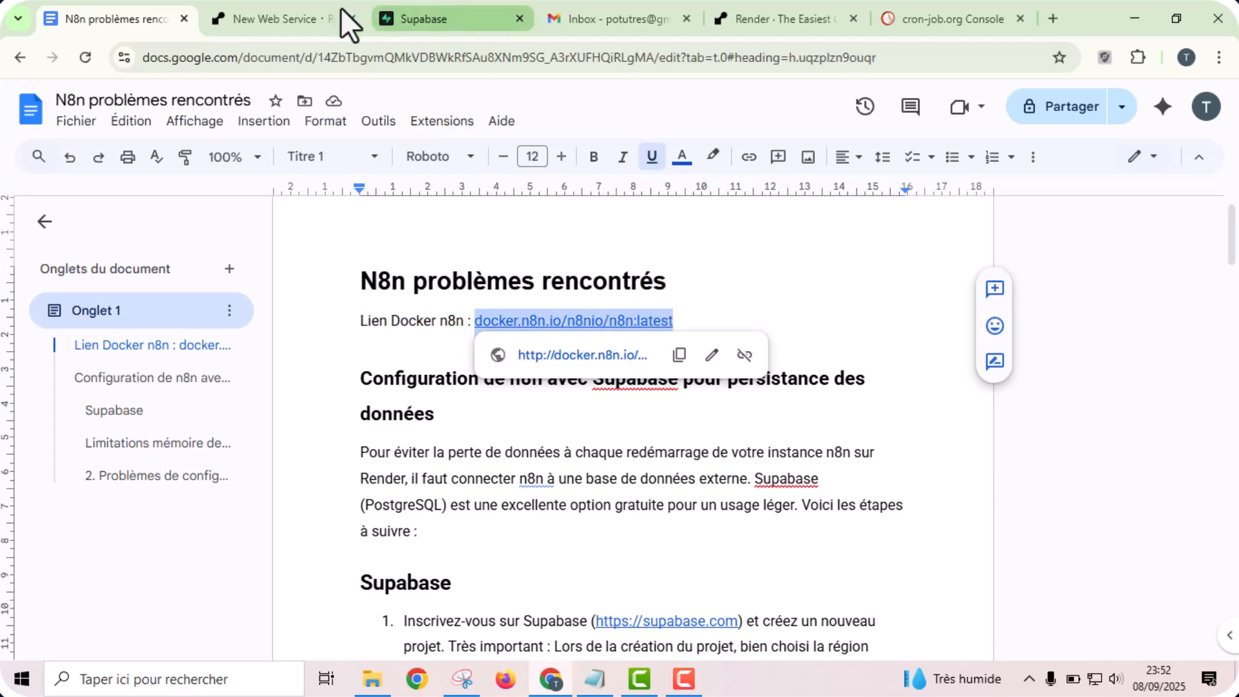
click(341, 14)
key(ctrl+v)
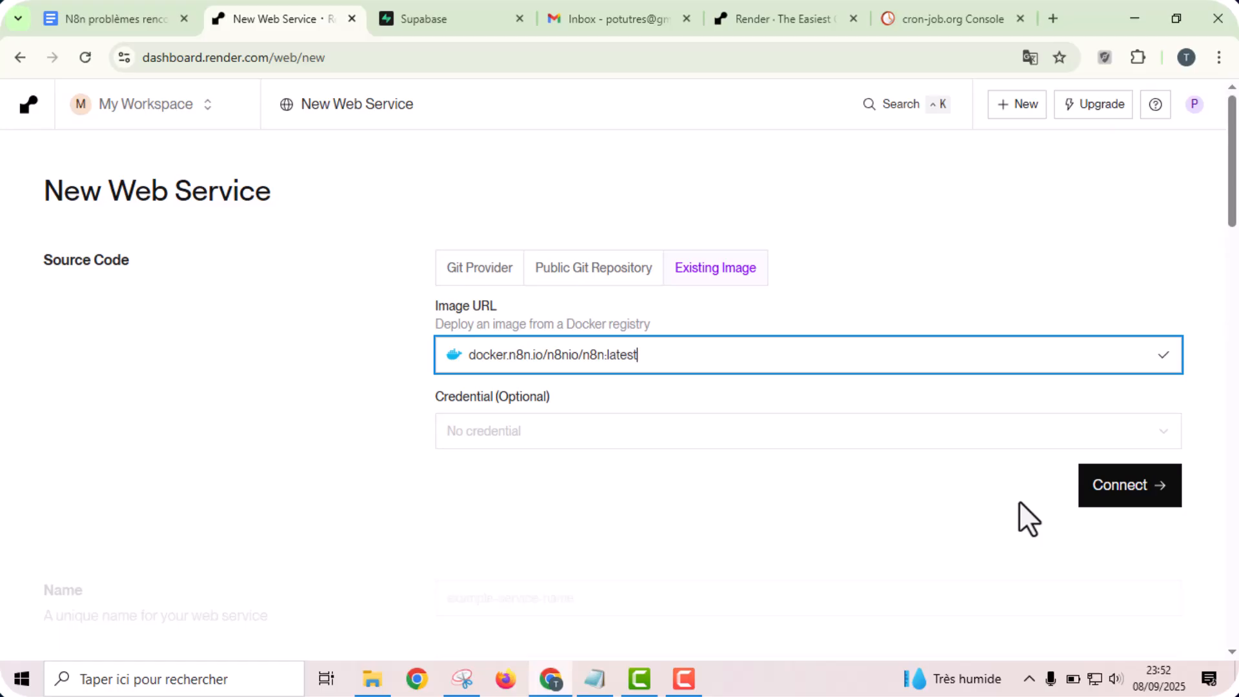
click(1136, 485)
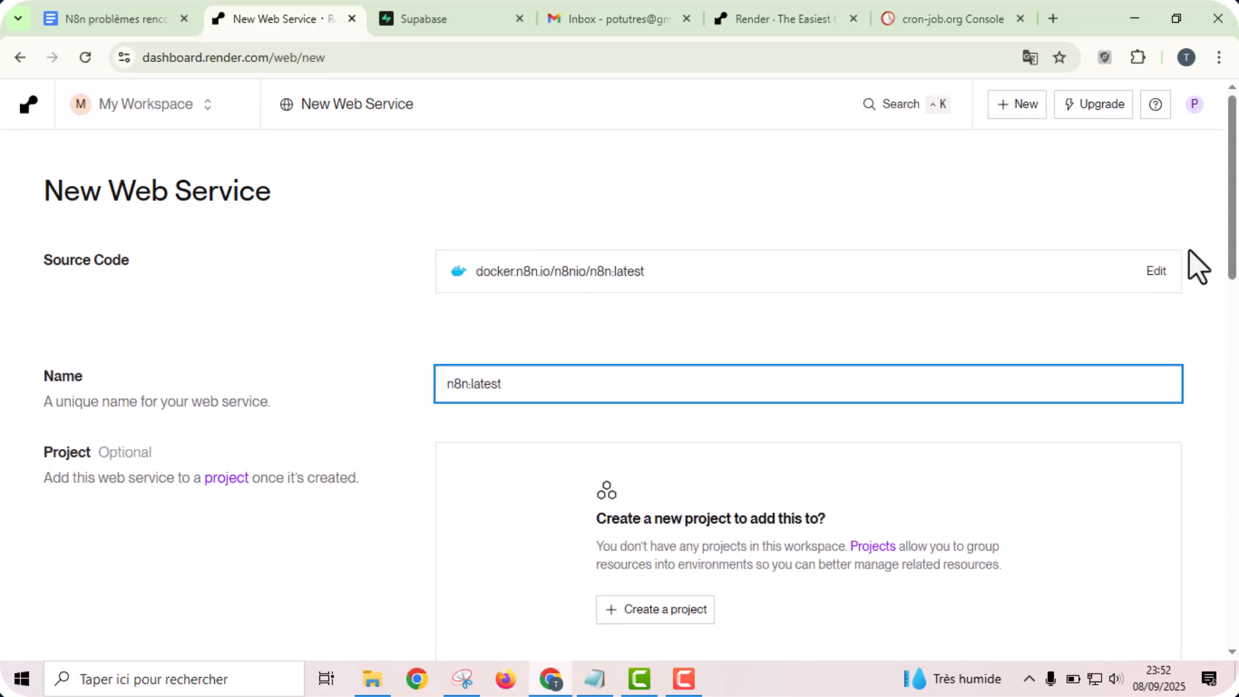
- Name the web service n8n2 and choose the Free instance type at $0 per month
scroll(1226, 213, down, 2)
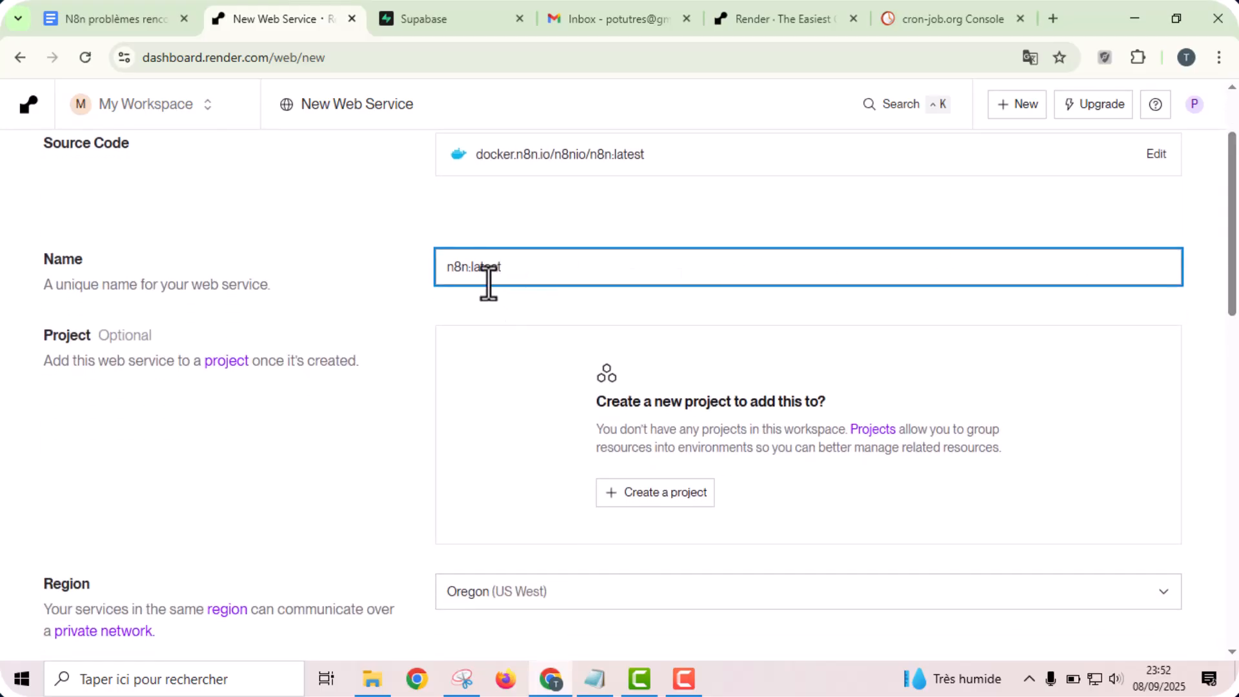
drag(470, 267, 581, 268)
text(2)
click(400, 276)
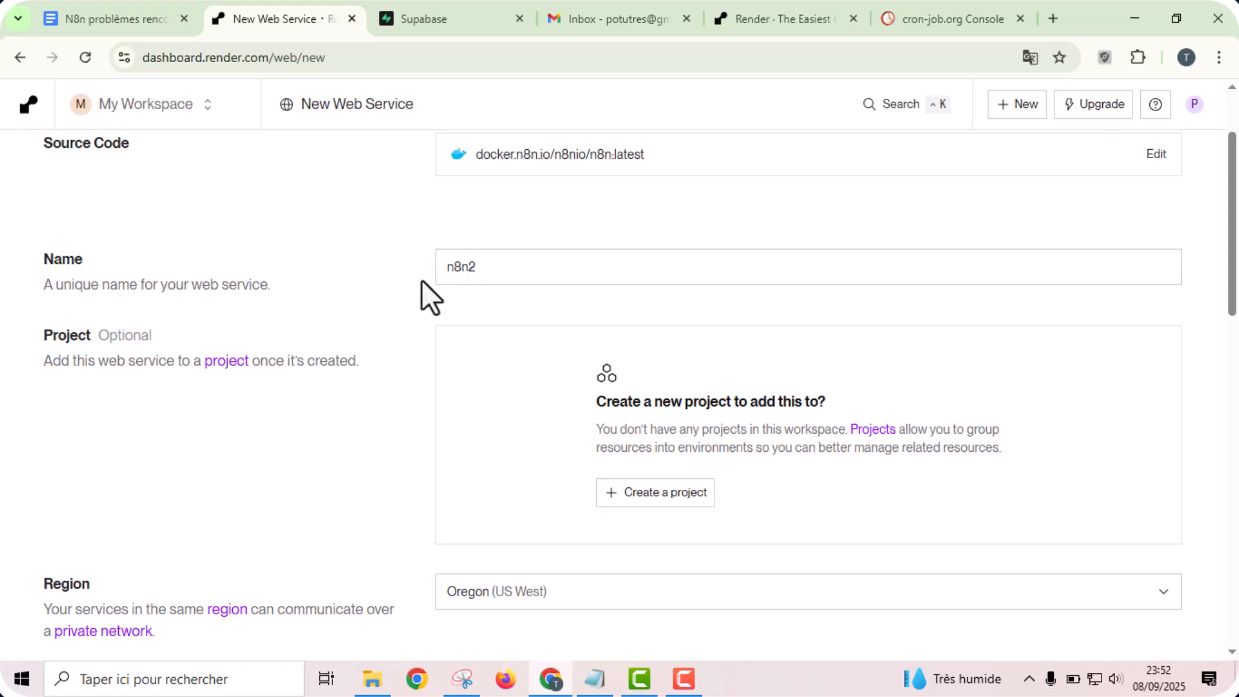
scroll(420, 280, down, 4)
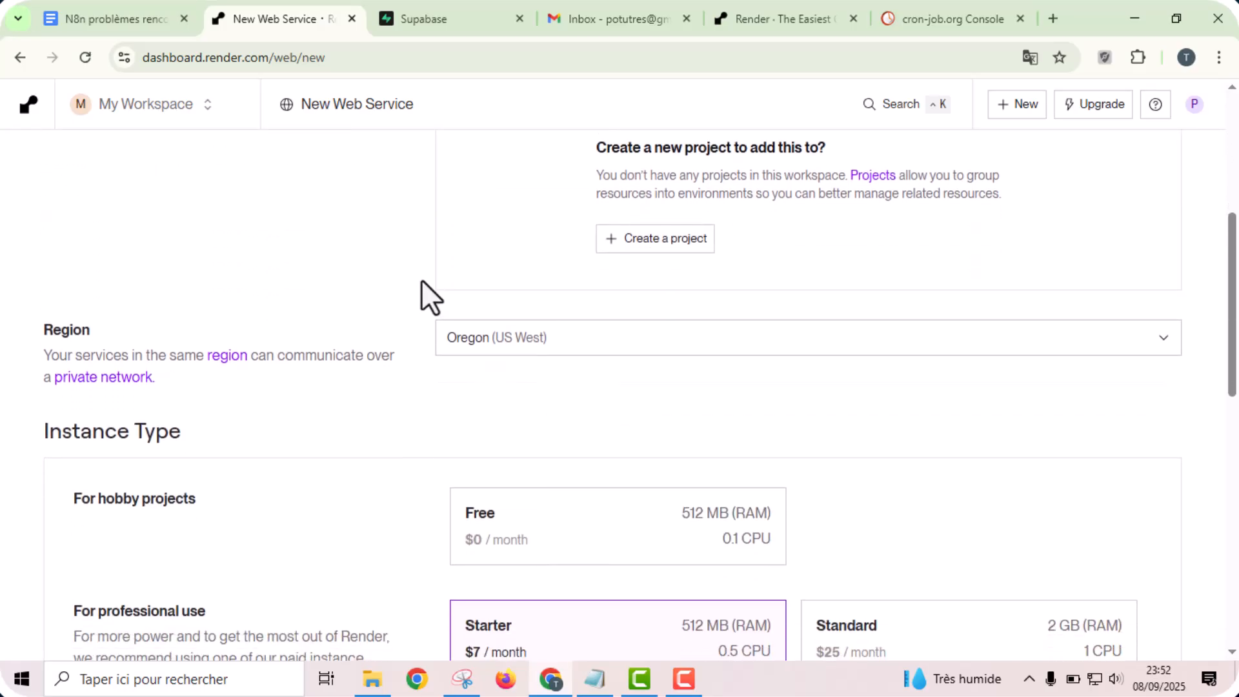
scroll(420, 281, down, 1)
click(496, 471)
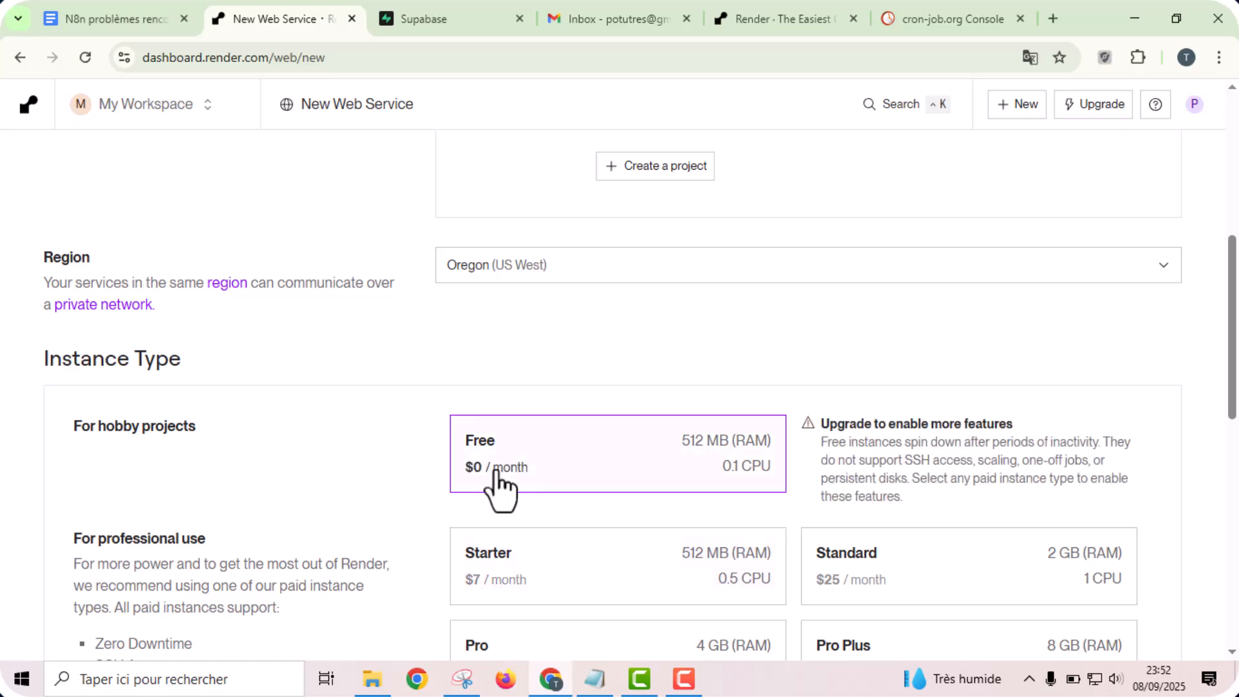
- Remove the empty environment variable row from the new web service's configuration
scroll(439, 374, down, 5)
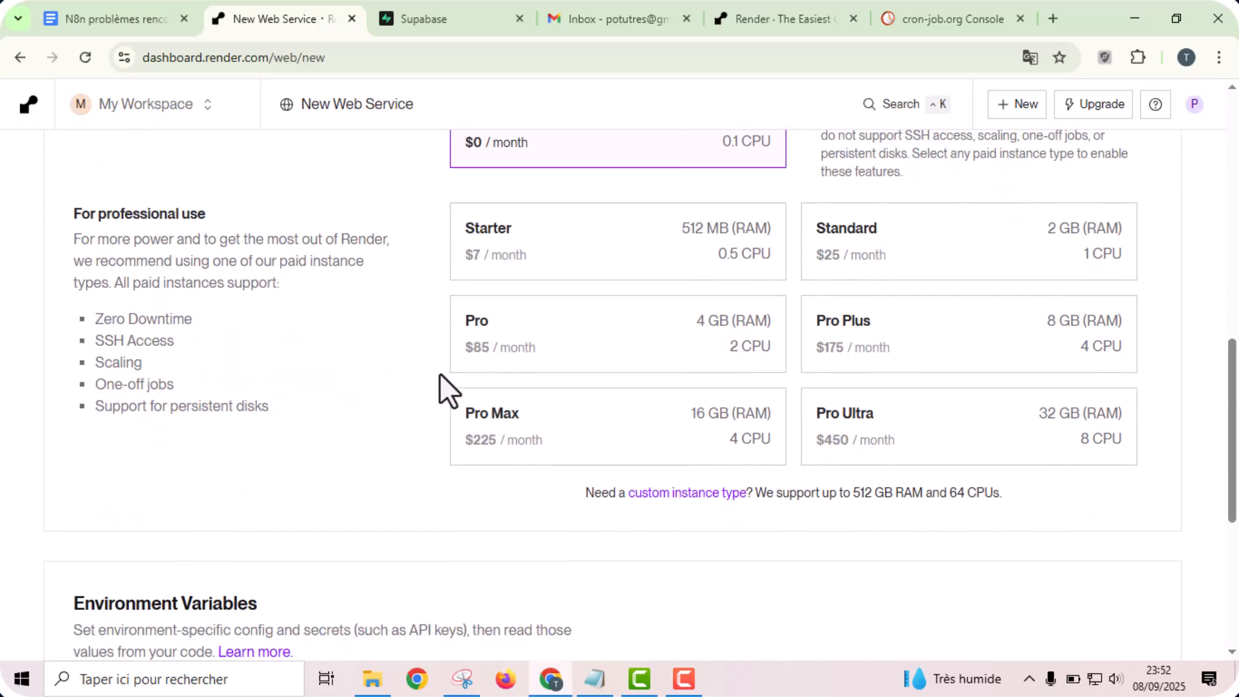
scroll(439, 373, down, 6)
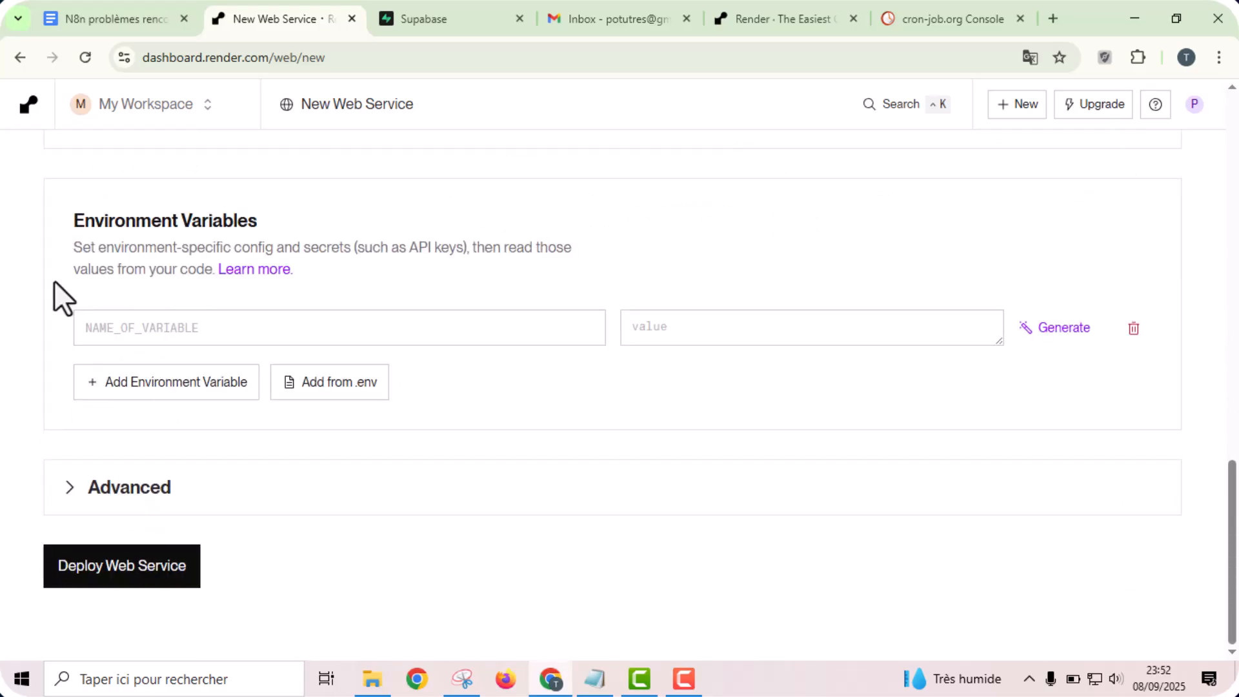
scroll(54, 282, up, 1)
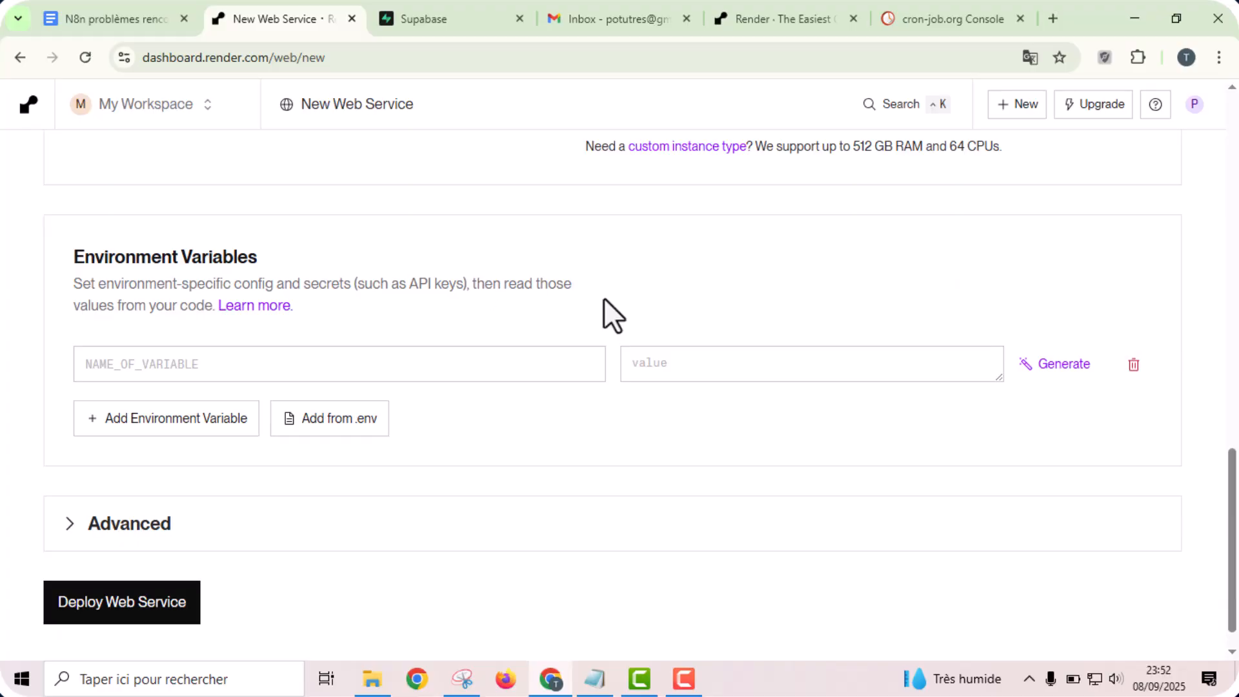
click(1133, 366)
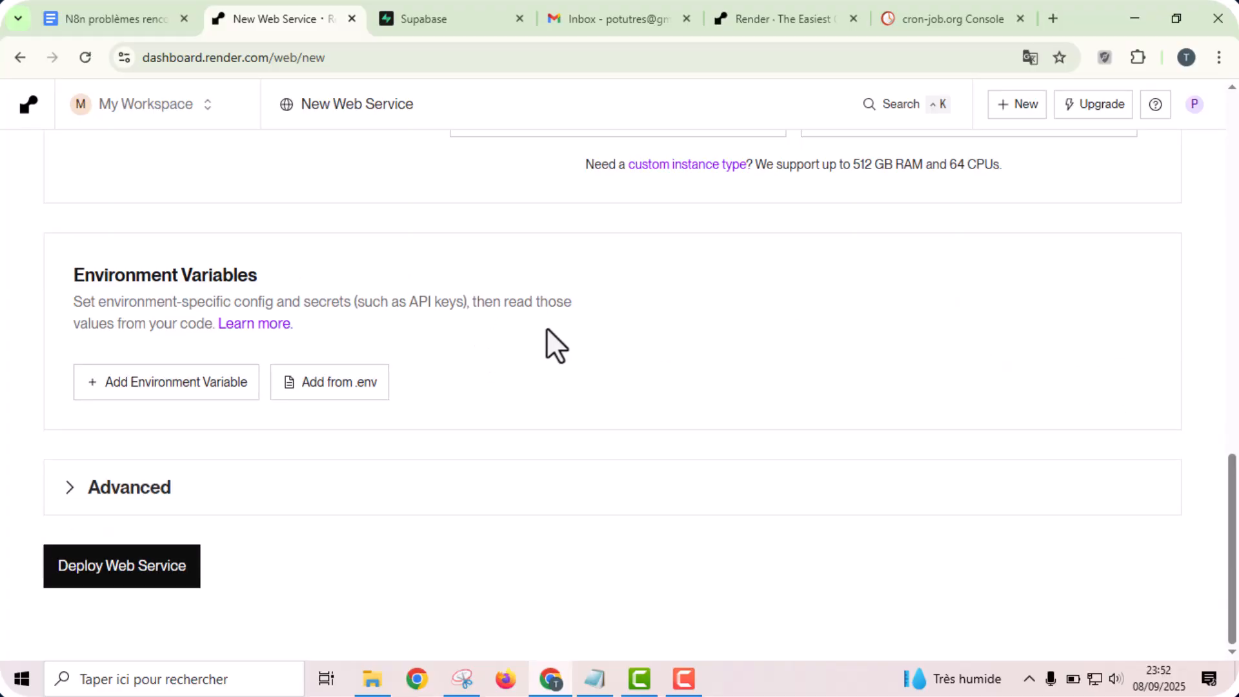
- Deploy the n8n2 web service and check its deployment status and logs
click(120, 566)
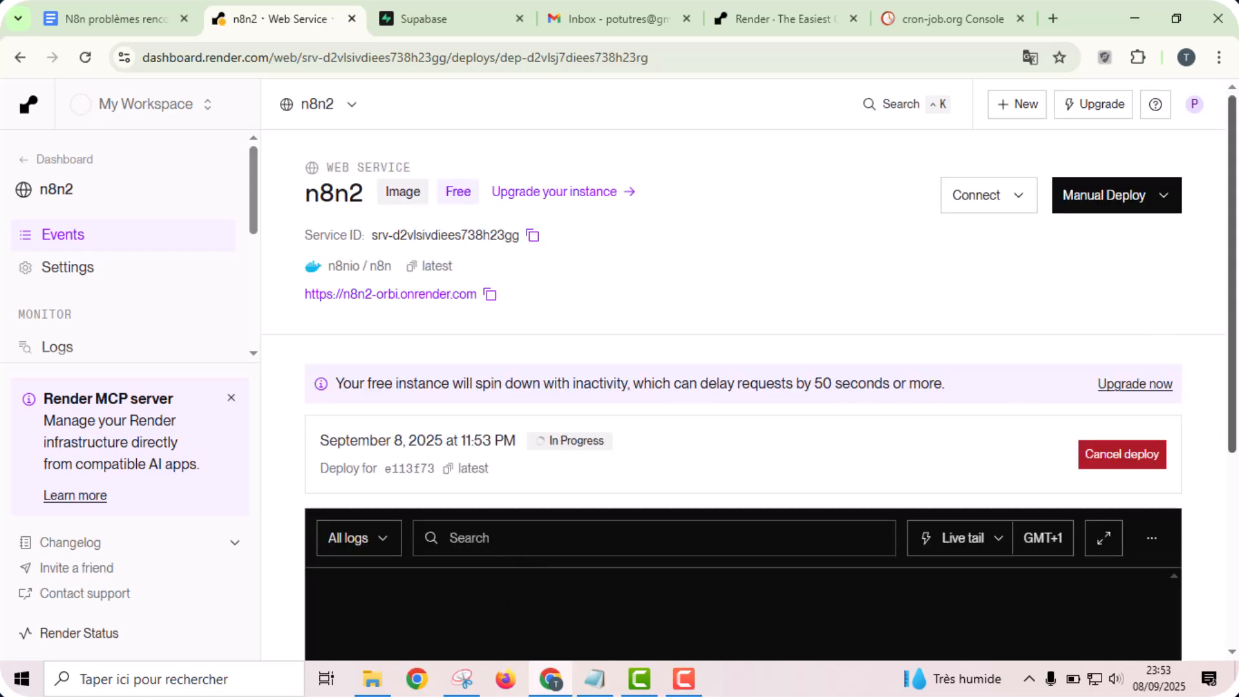
drag(1237, 275, 1237, 363)
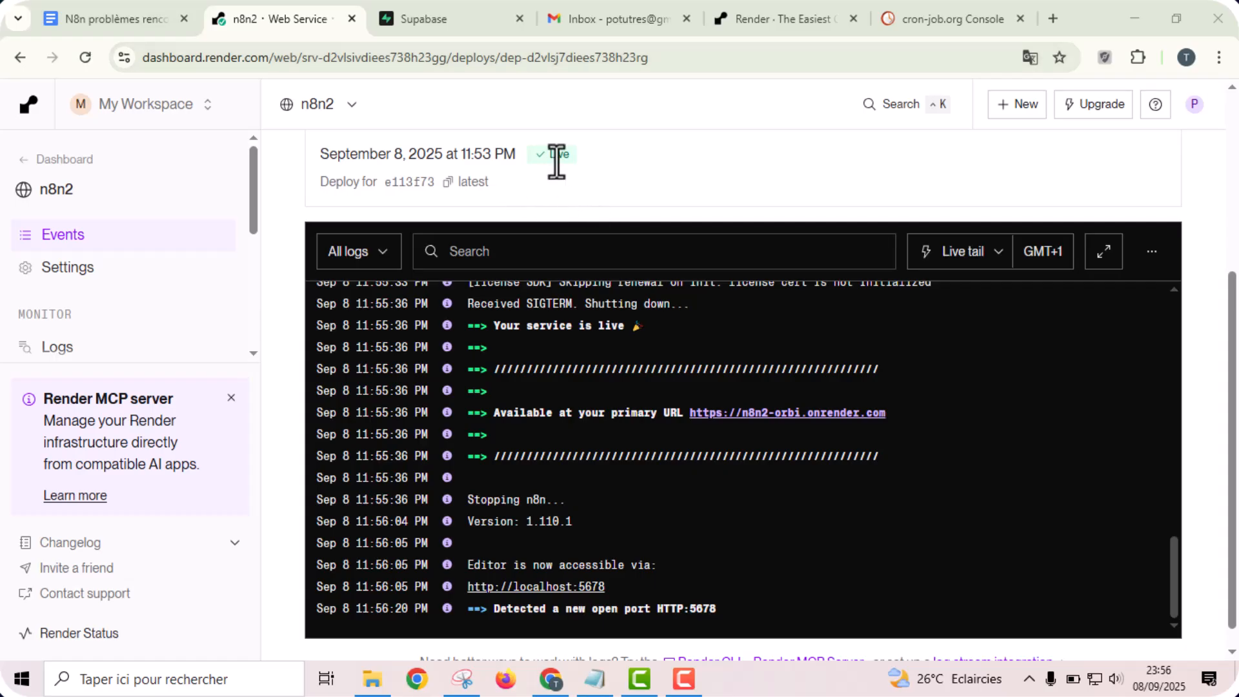
drag(547, 154, 568, 156)
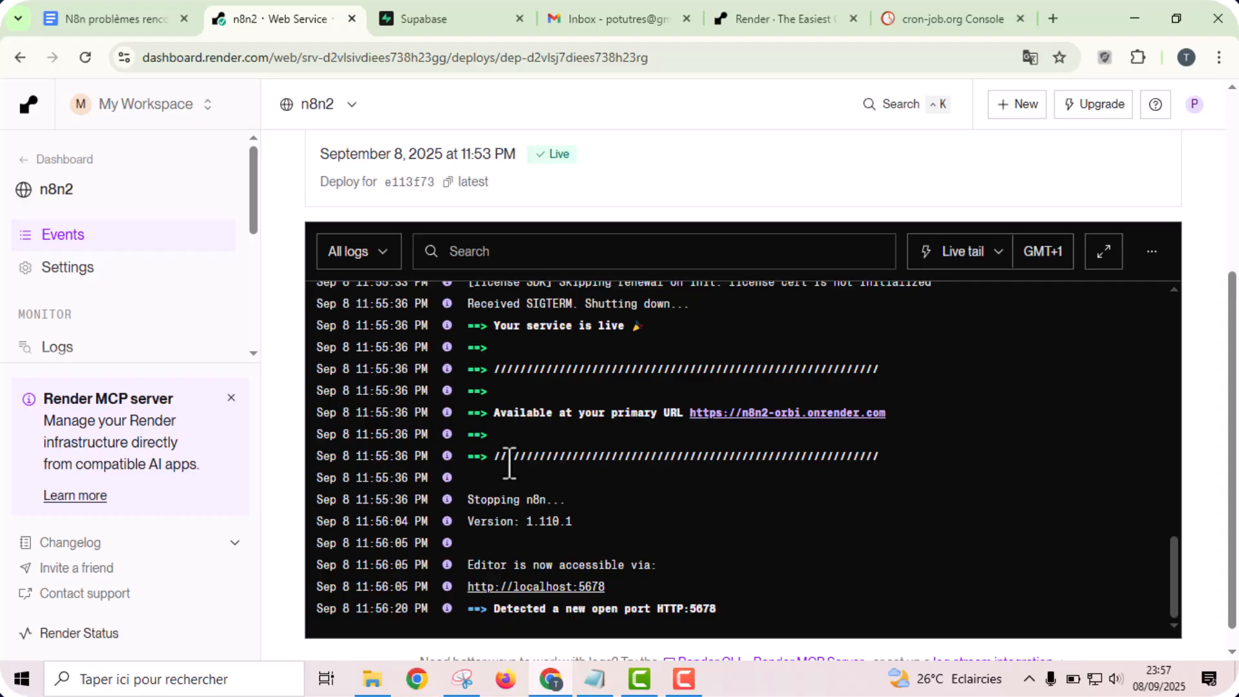
- Open the n8n2 service's environment settings and add a blank new environment variable row
mouse_move(361, 319)
drag(257, 178, 253, 251)
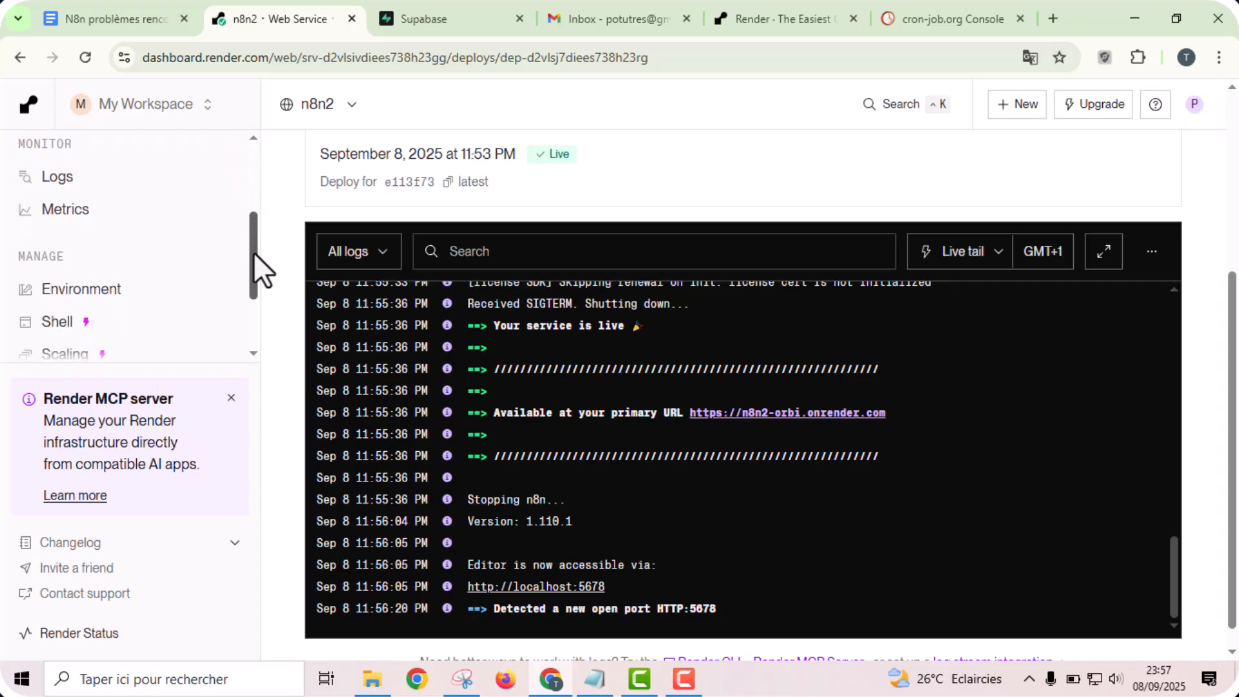
click(100, 290)
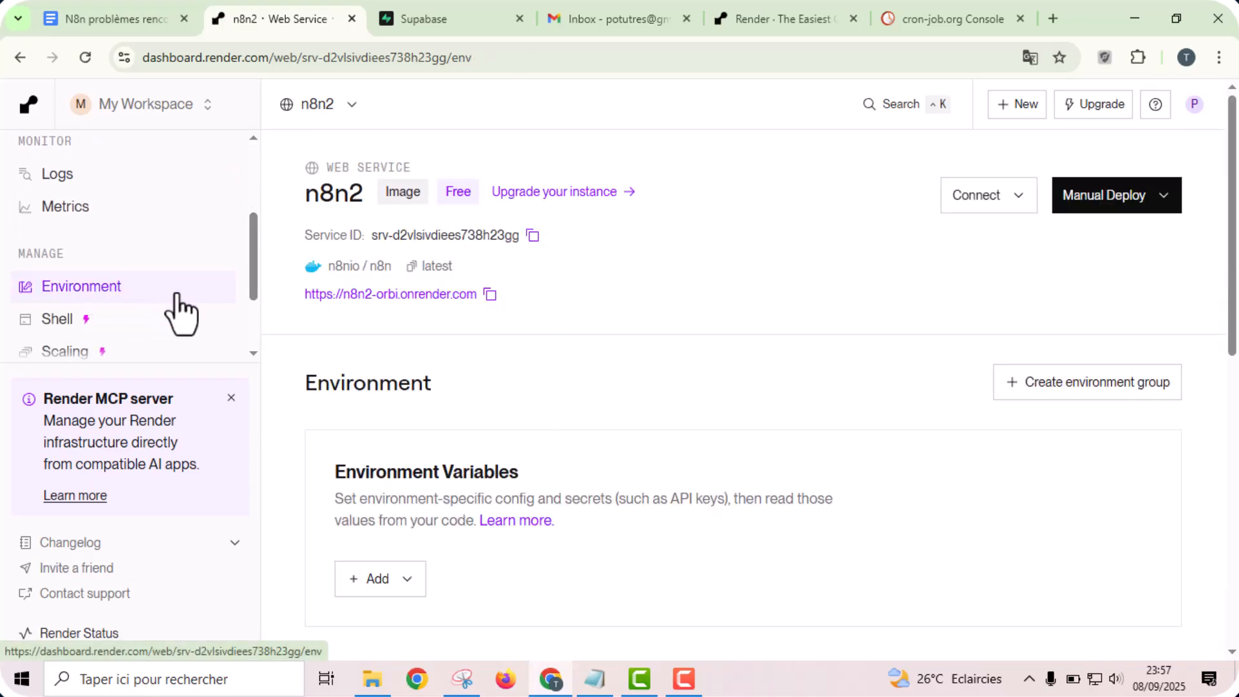
scroll(645, 360, down, 3)
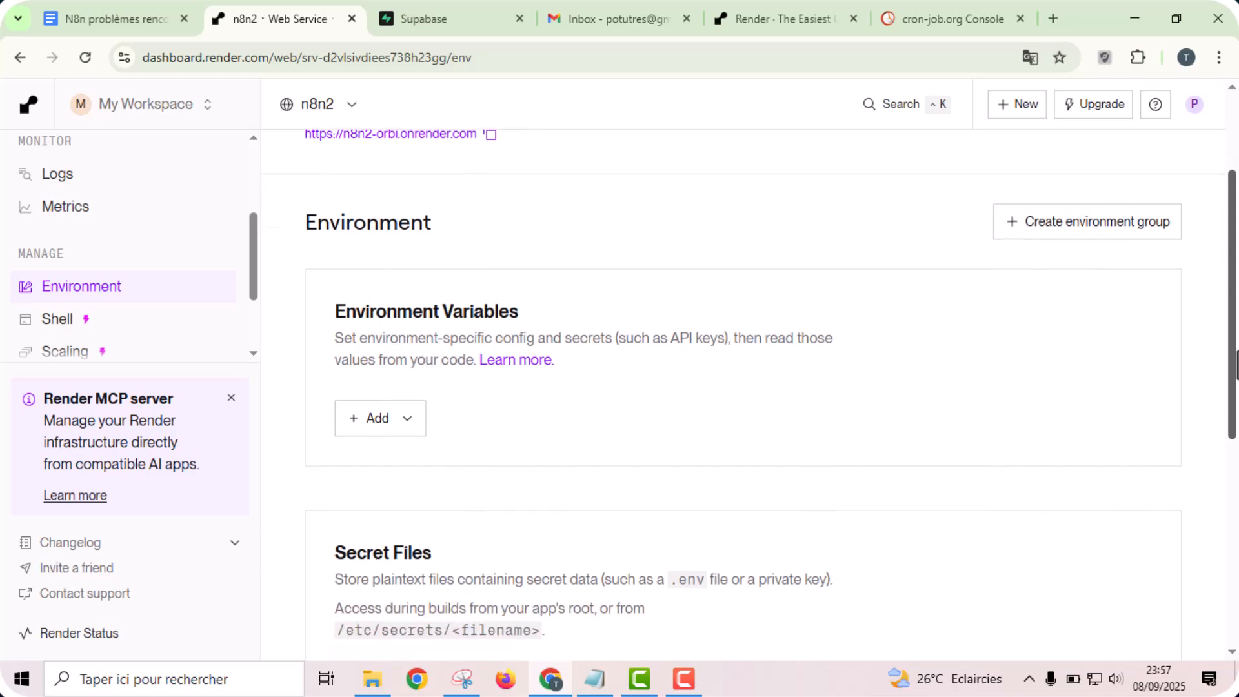
click(382, 417)
click(426, 471)
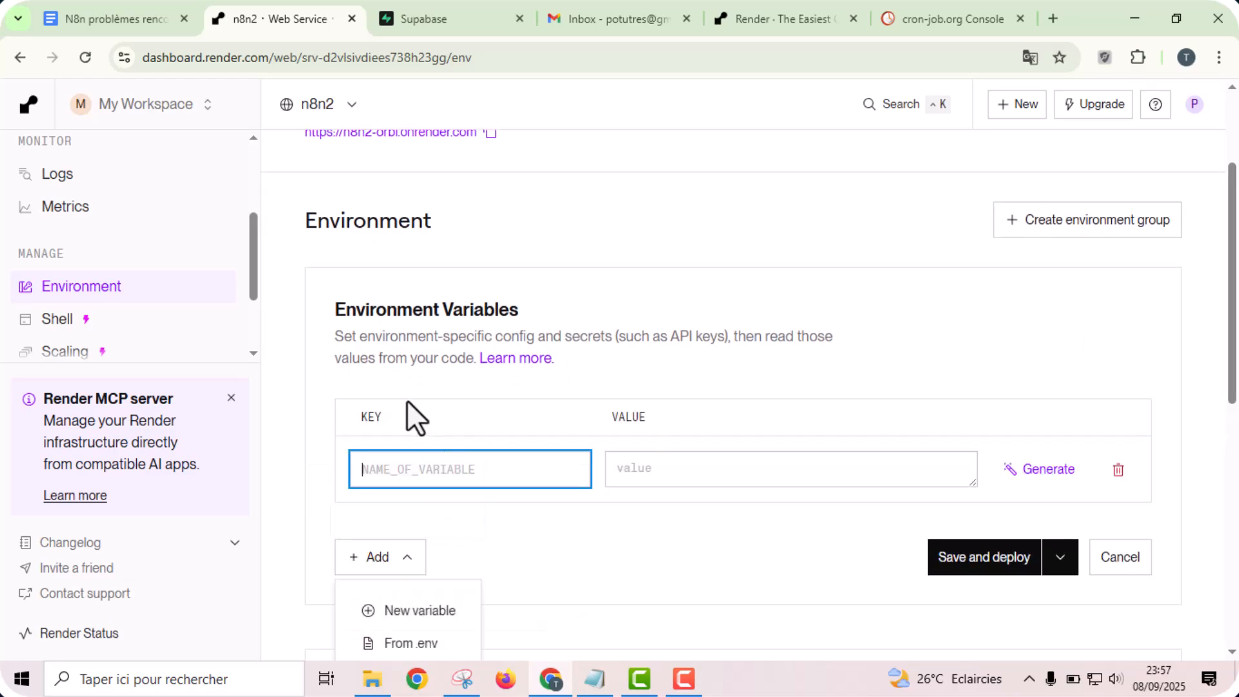
drag(1236, 288, 1237, 339)
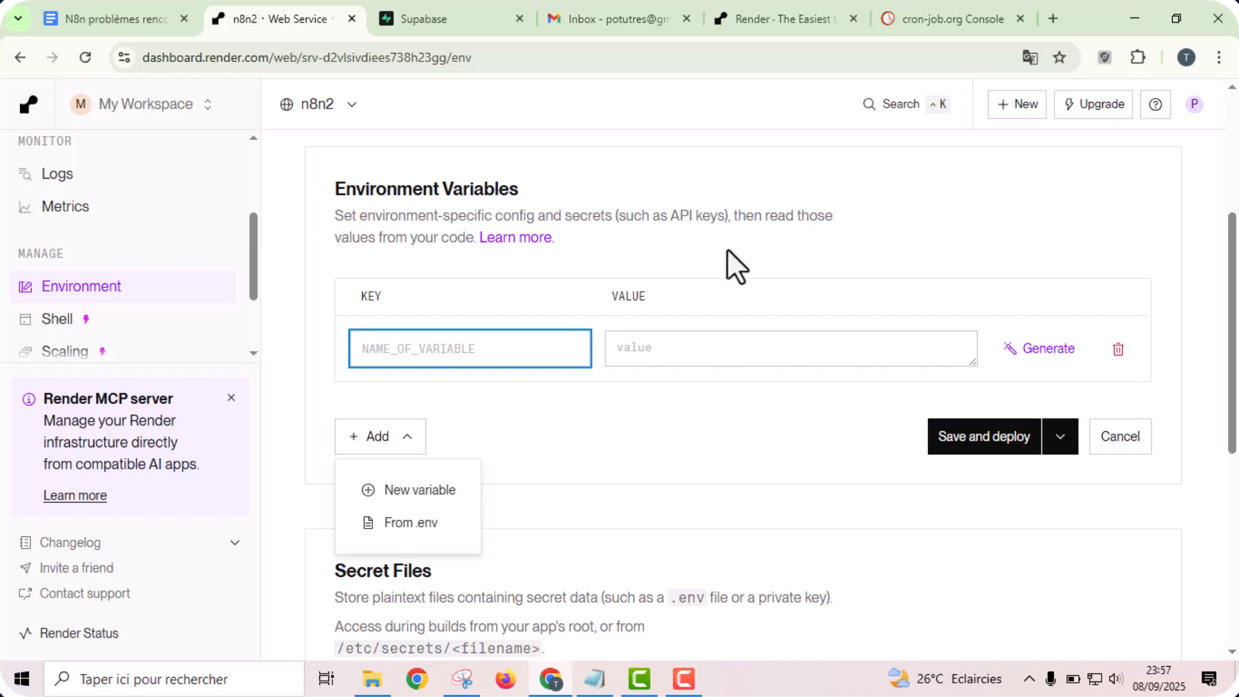
- Consult the Supabase section of the Google Docs notes and open the new account sign-up form on the Supabase site
click(151, 12)
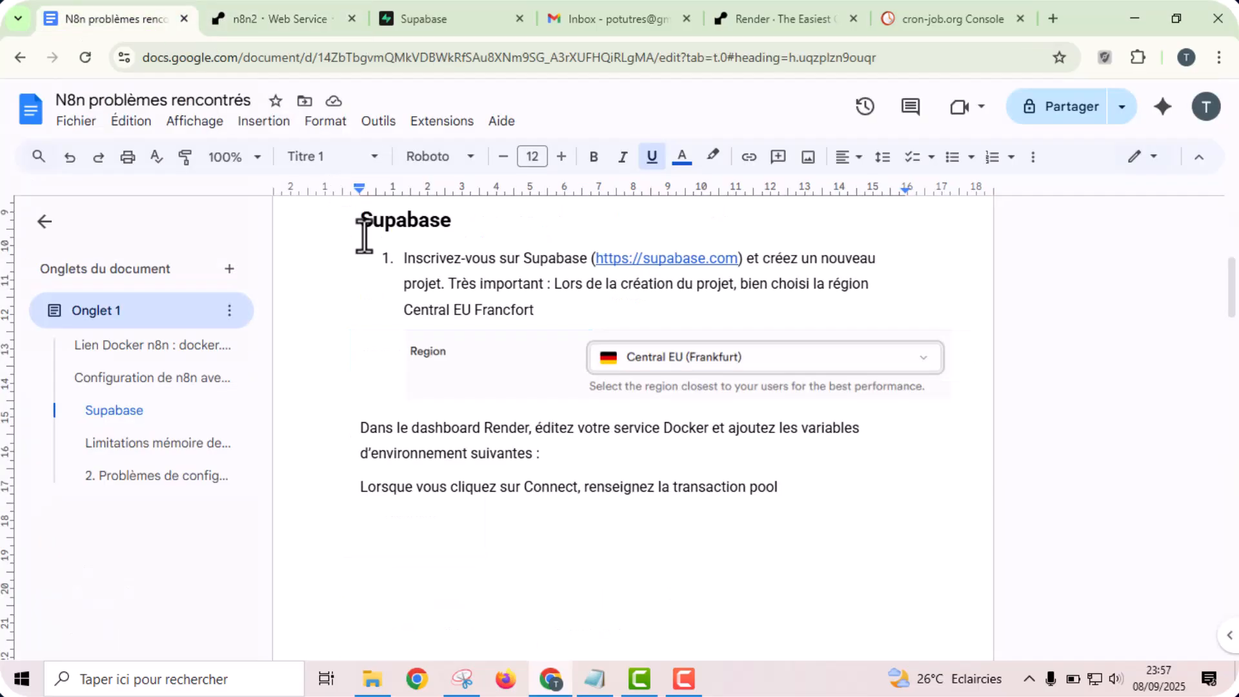
drag(1230, 291, 1232, 462)
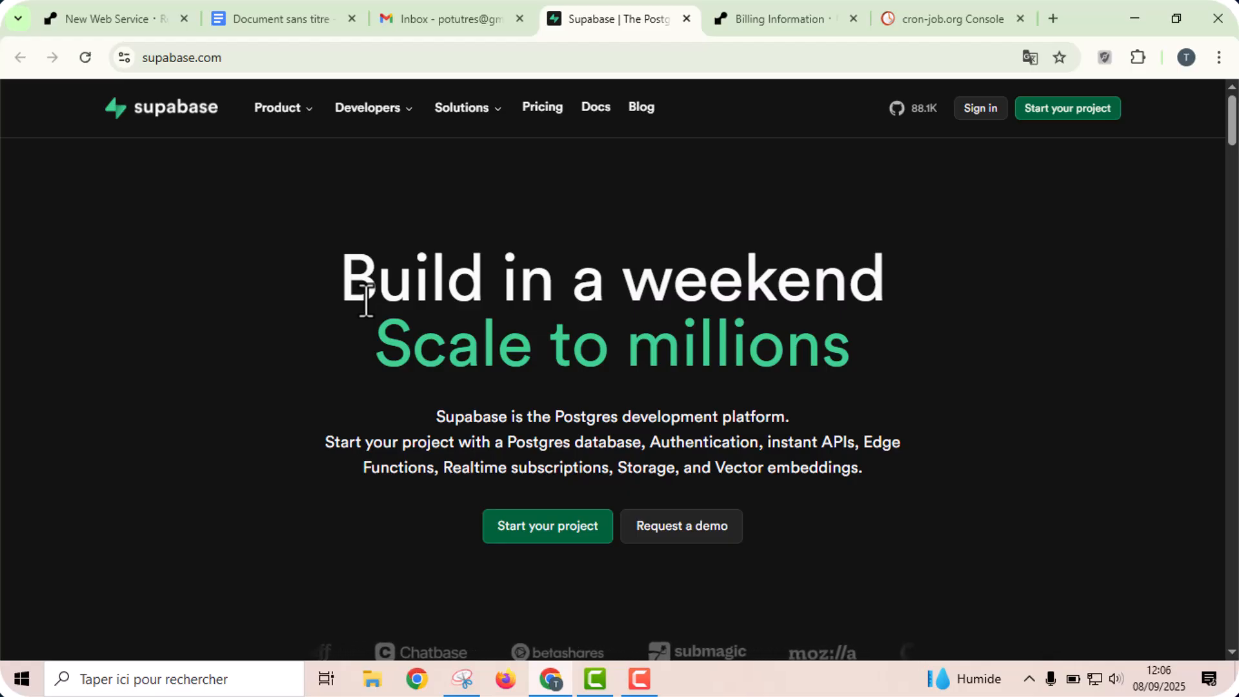
click(538, 533)
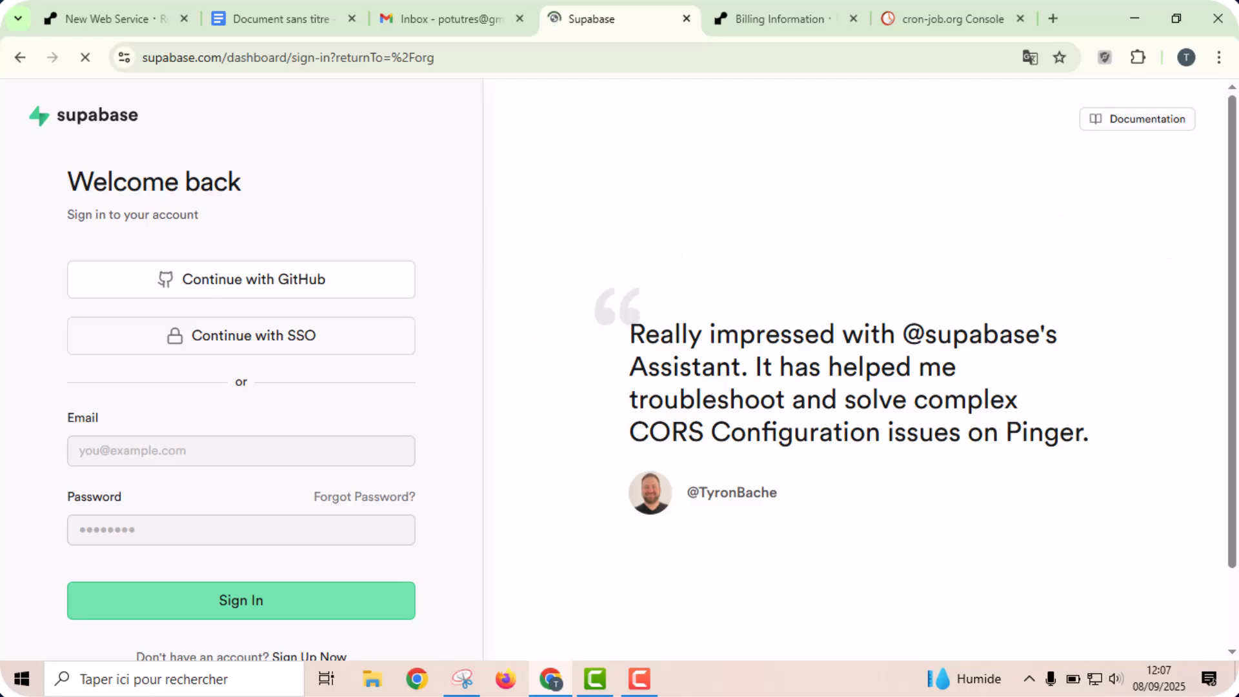
scroll(1235, 361, down, 3)
drag(1236, 367, 1236, 302)
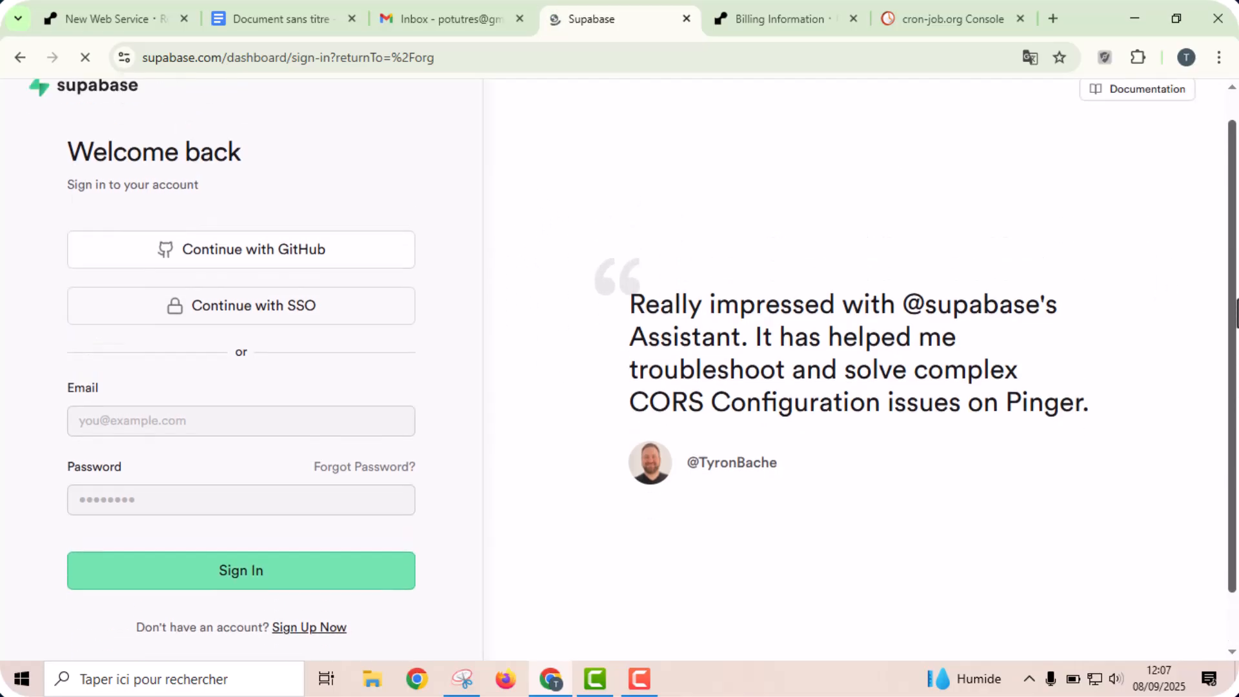
click(293, 630)
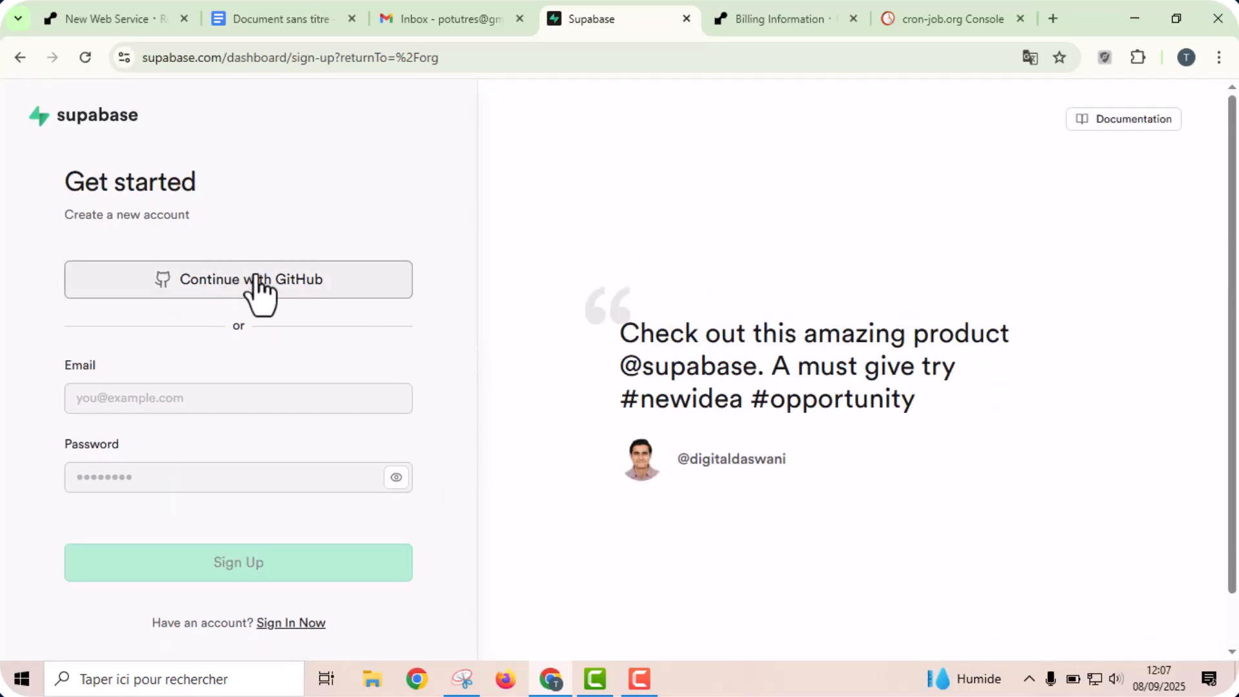
- Sign up for Supabase with the saved account email and the browser's suggested secure password
click(140, 391)
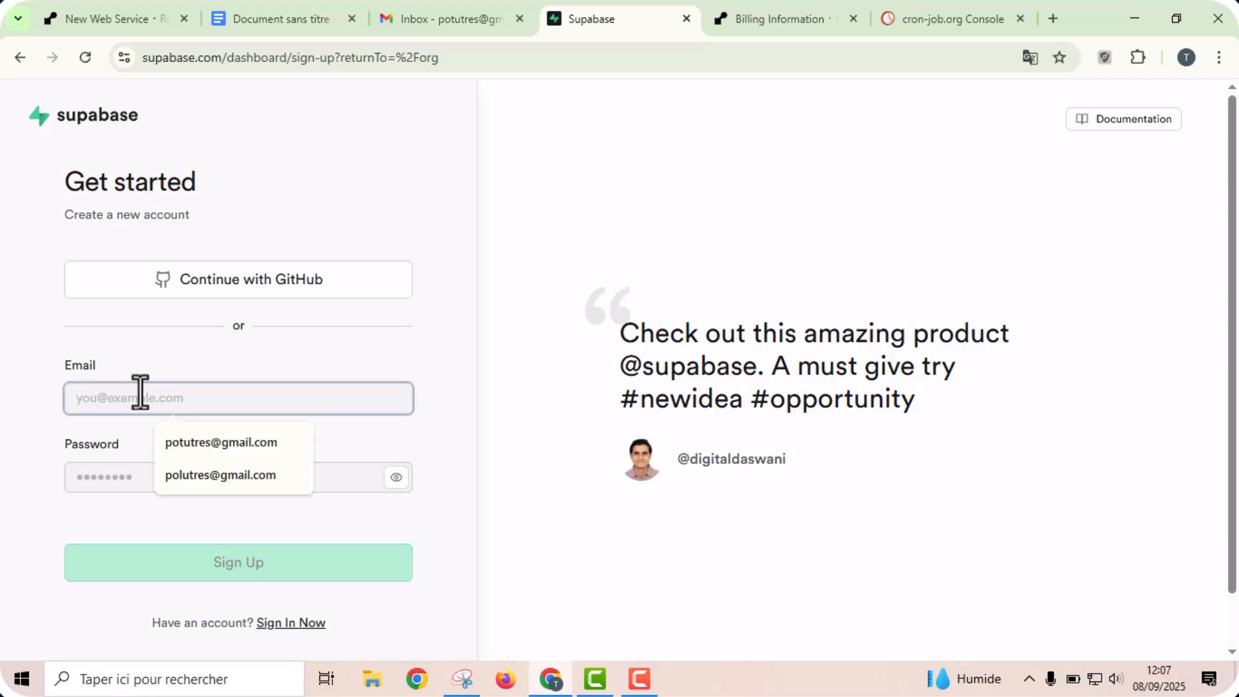
click(182, 444)
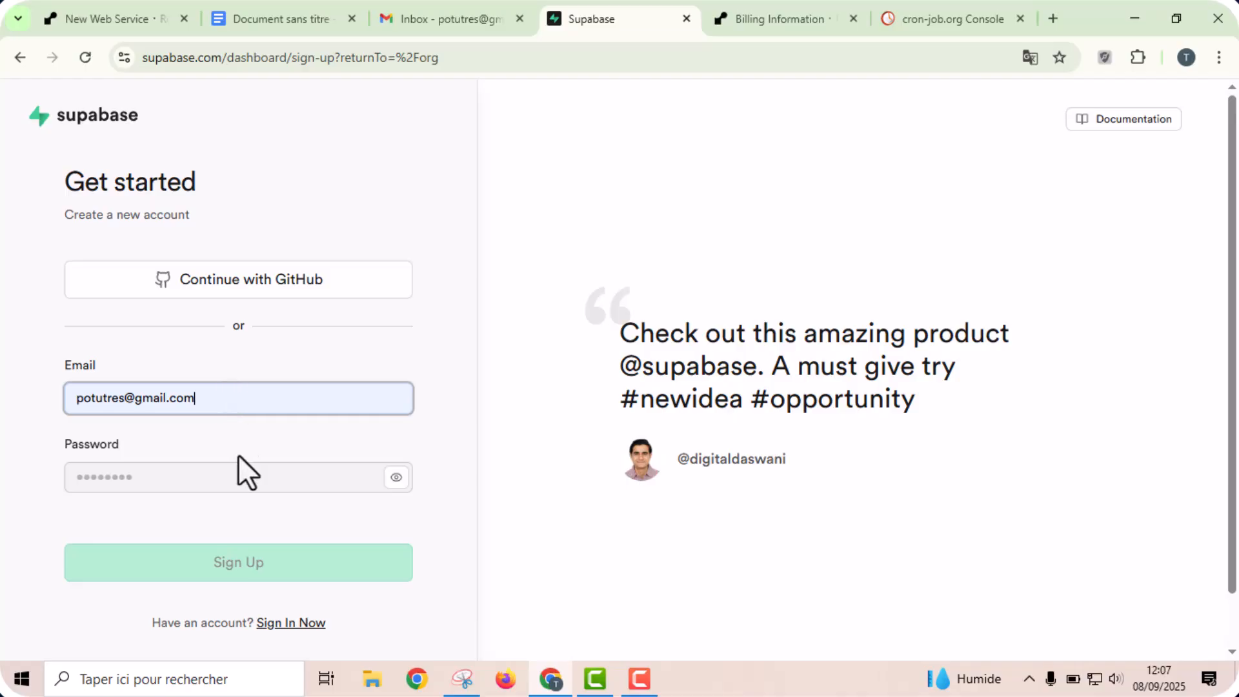
click(238, 477)
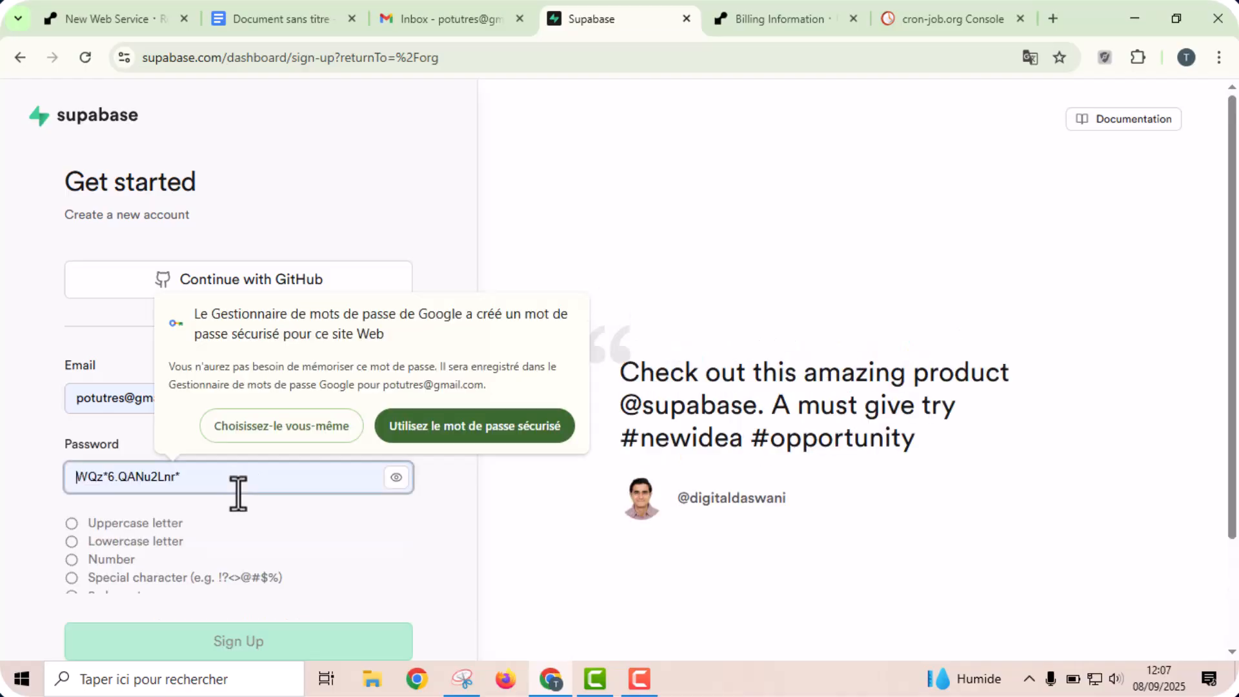
click(427, 423)
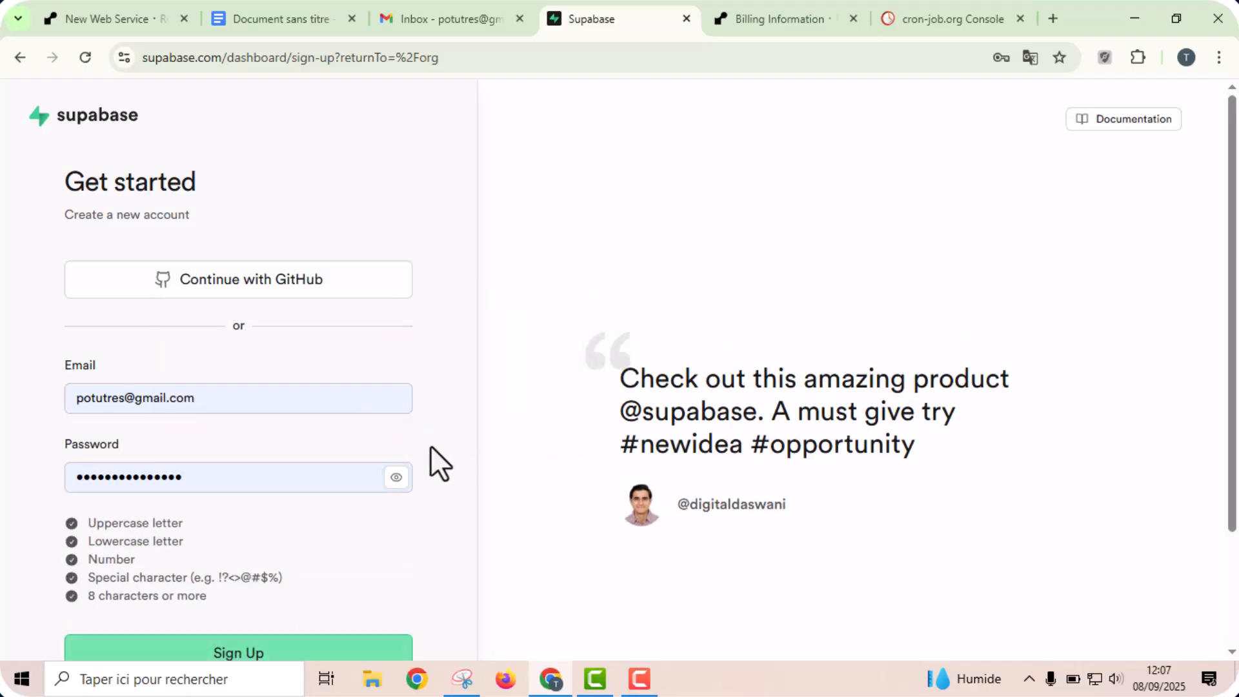
scroll(429, 462, down, 1)
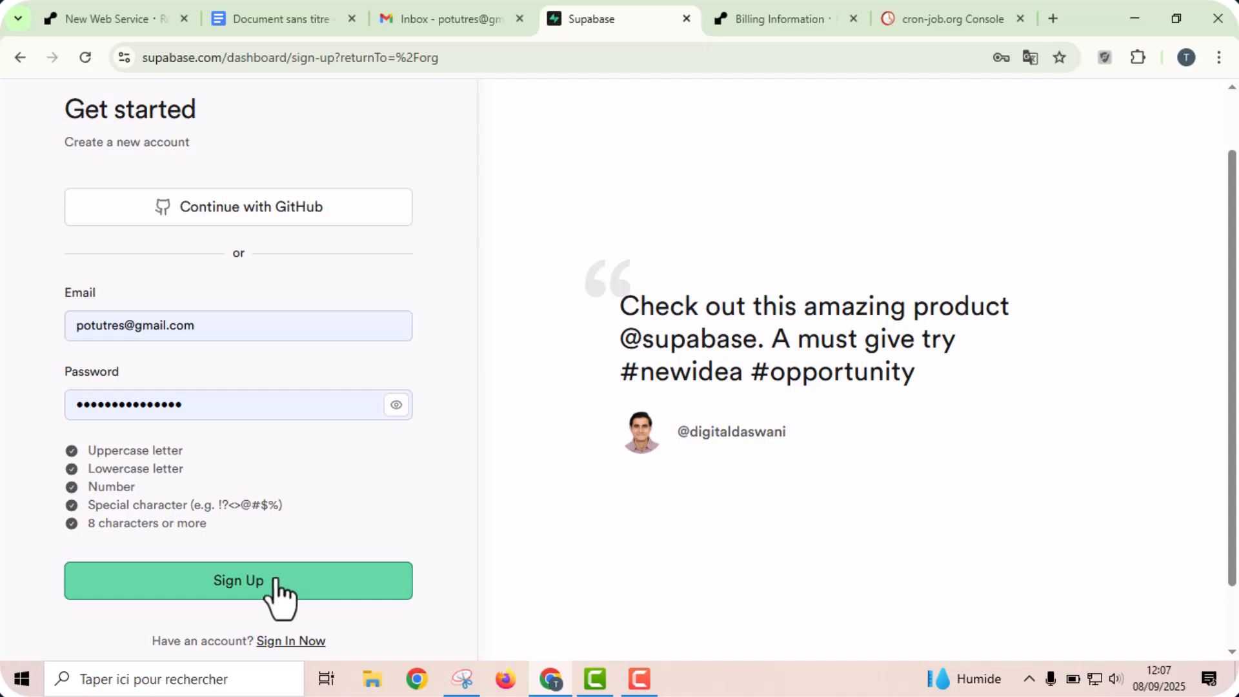
click(316, 411)
double_click(316, 411)
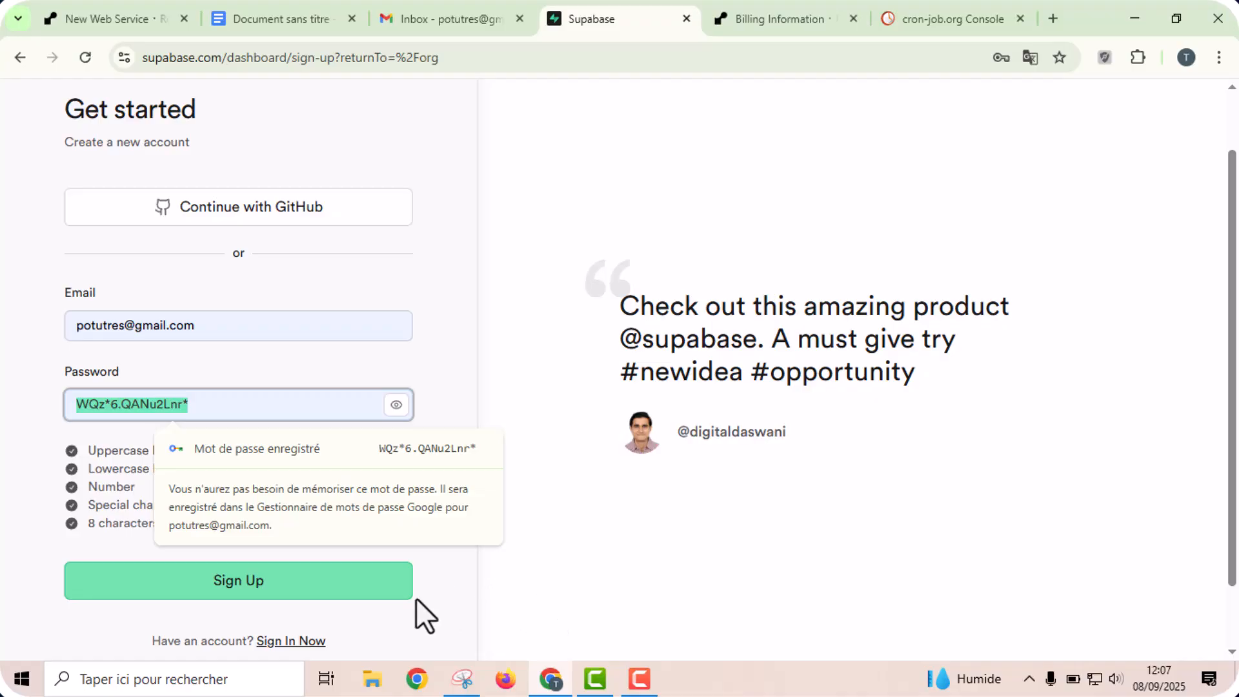
click(325, 591)
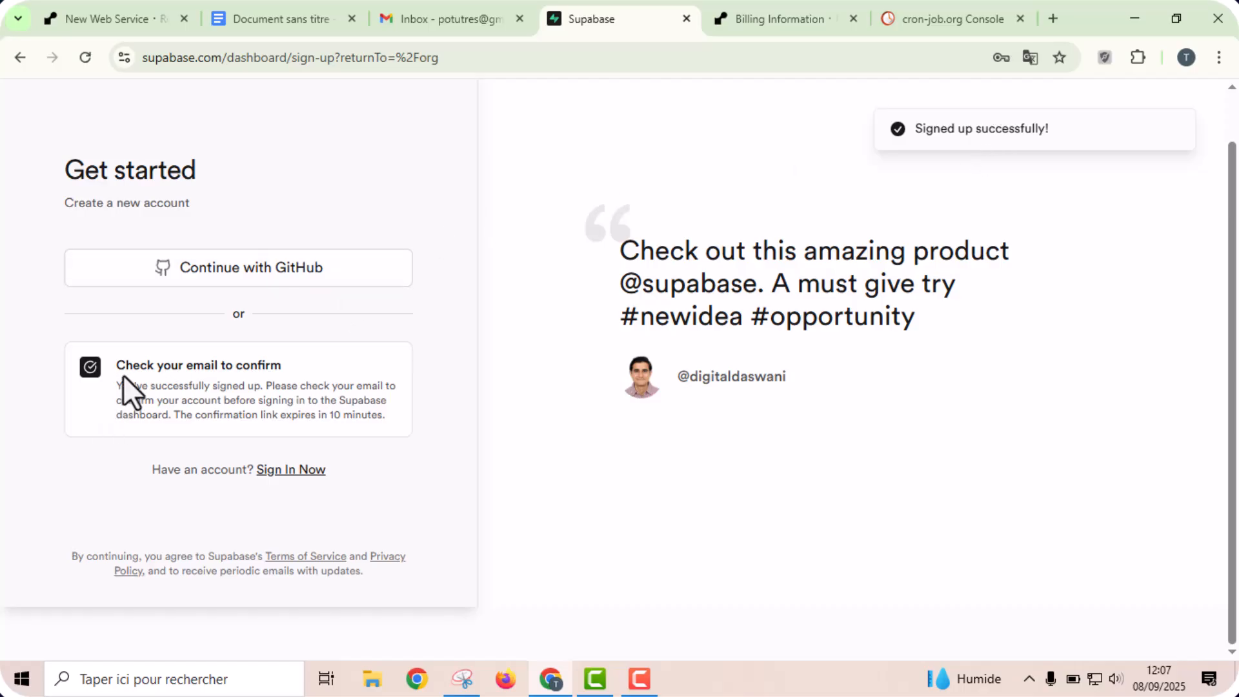
- Open Supabase's confirmation message in the Gmail inbox and confirm the email address
drag(116, 364, 327, 351)
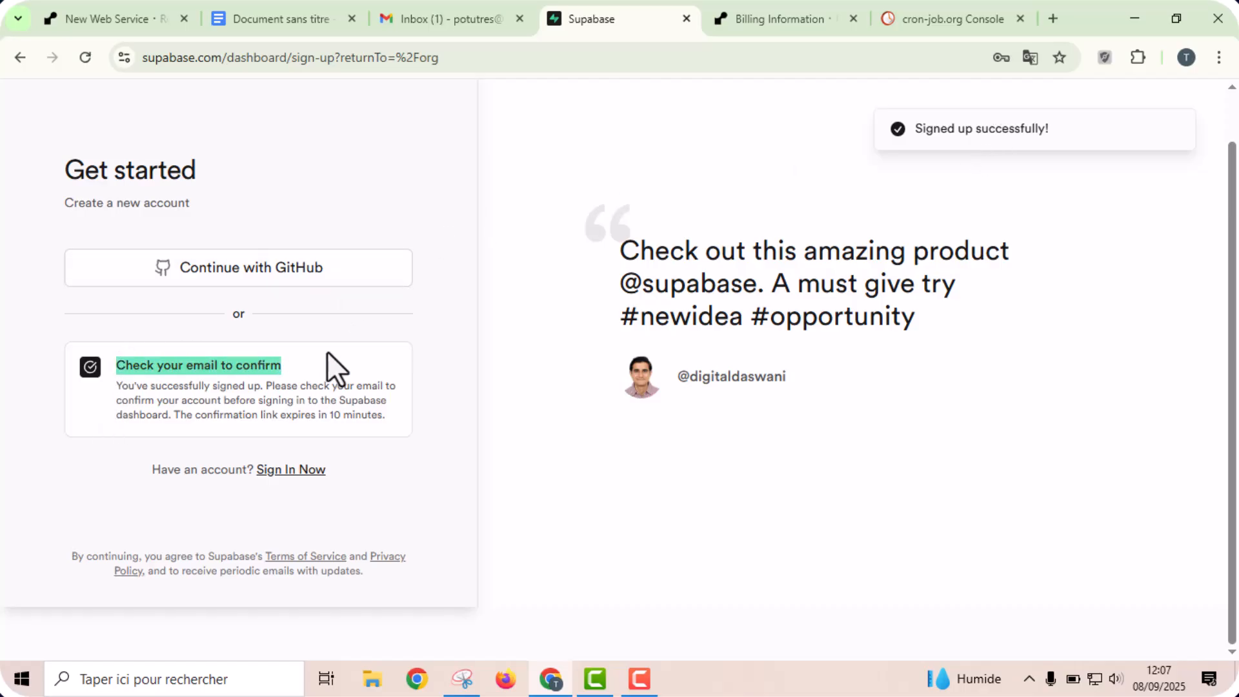
click(326, 358)
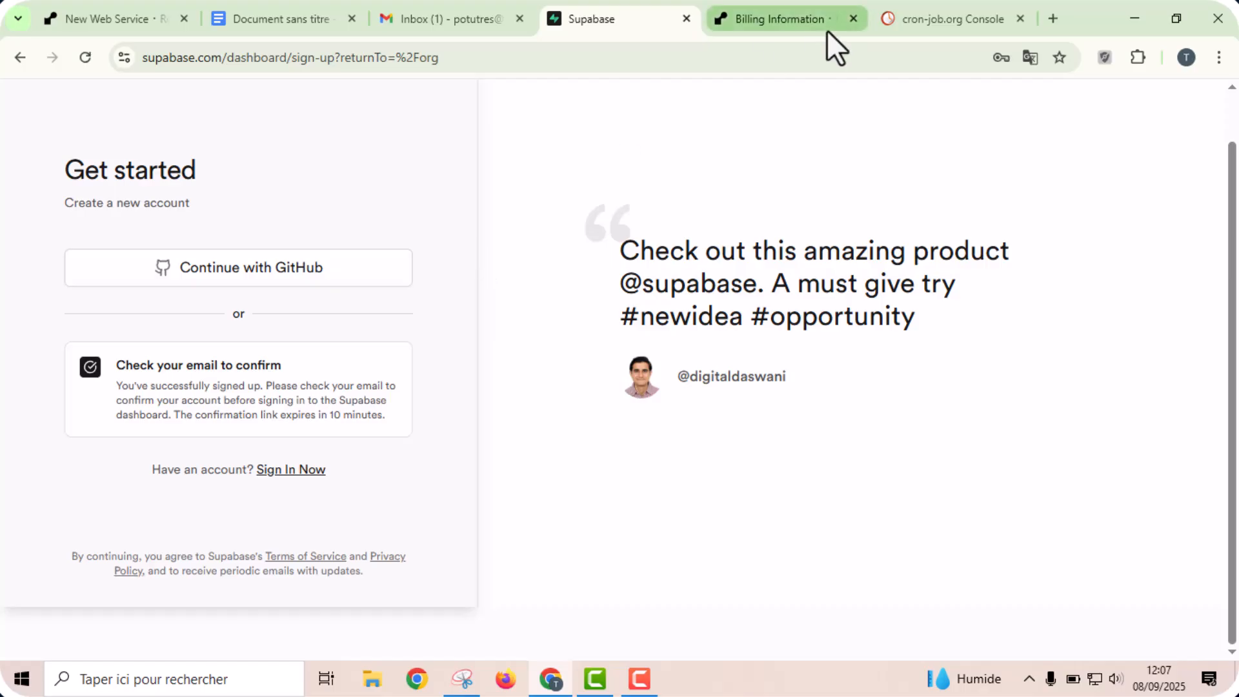
click(481, 15)
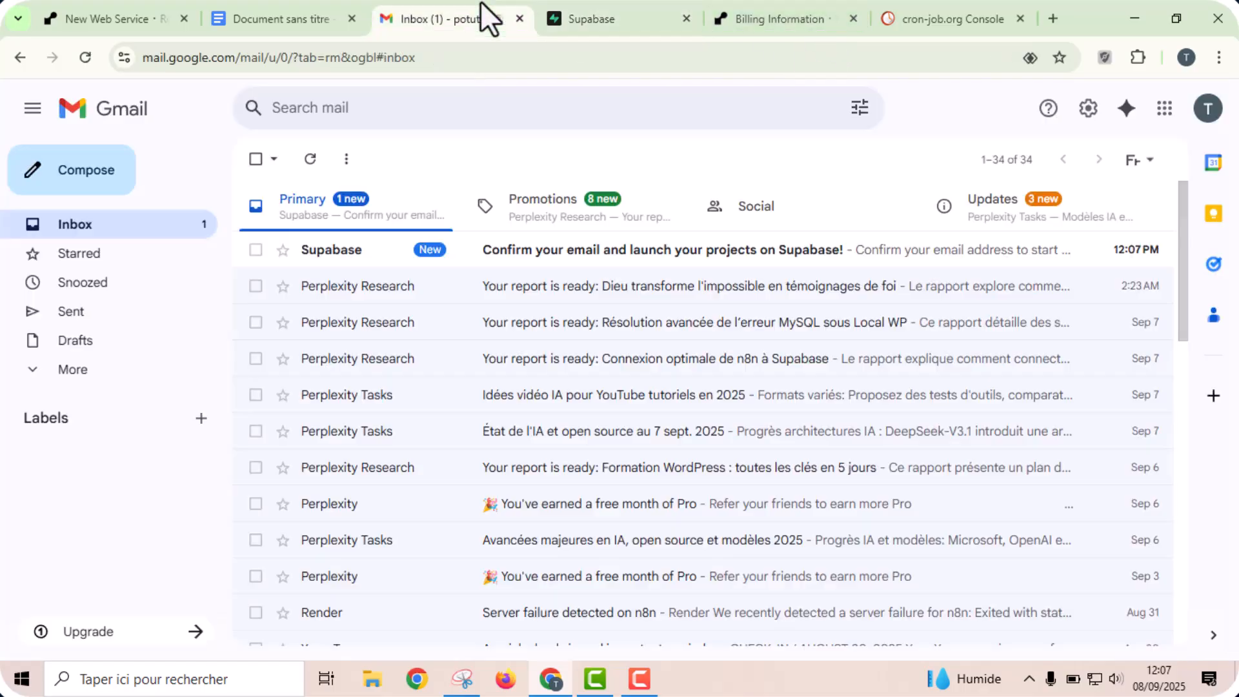
click(474, 259)
scroll(470, 276, down, 1)
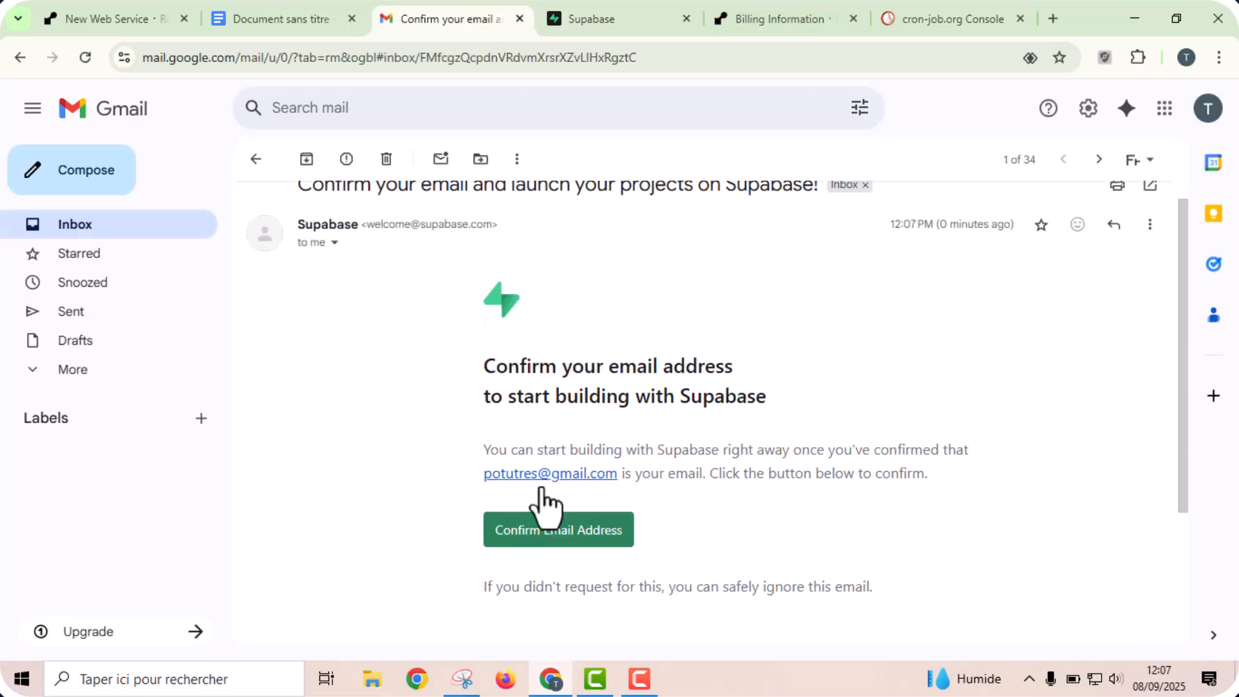
click(548, 535)
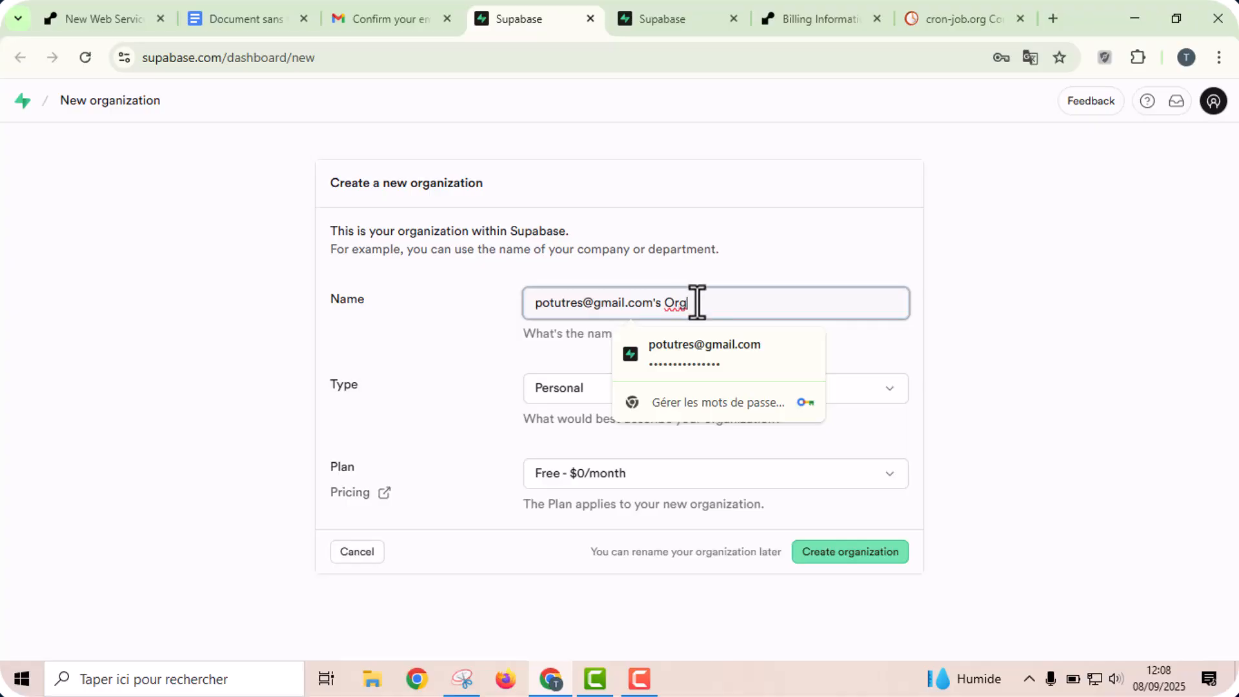
- Shorten the organization name to the email's username part and create the organization with type Personal and plan Free - $0/month
drag(687, 302, 498, 305)
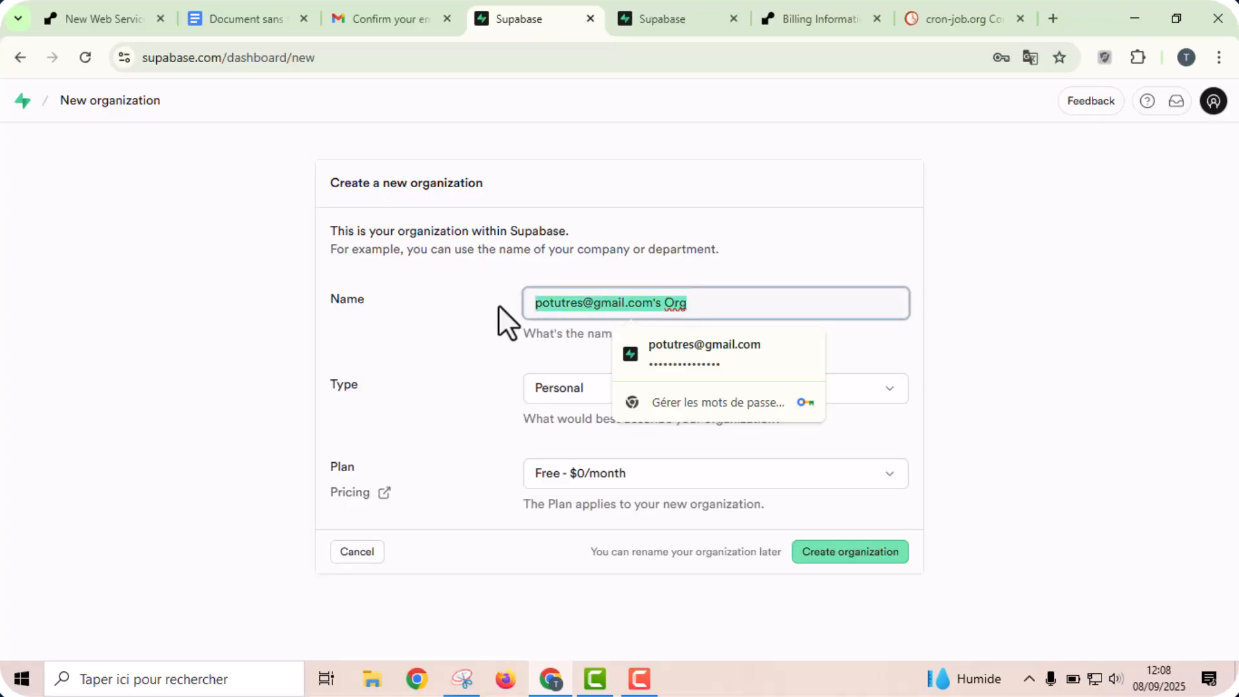
click(586, 298)
drag(583, 300, 749, 284)
key(BackSpace)
click(444, 325)
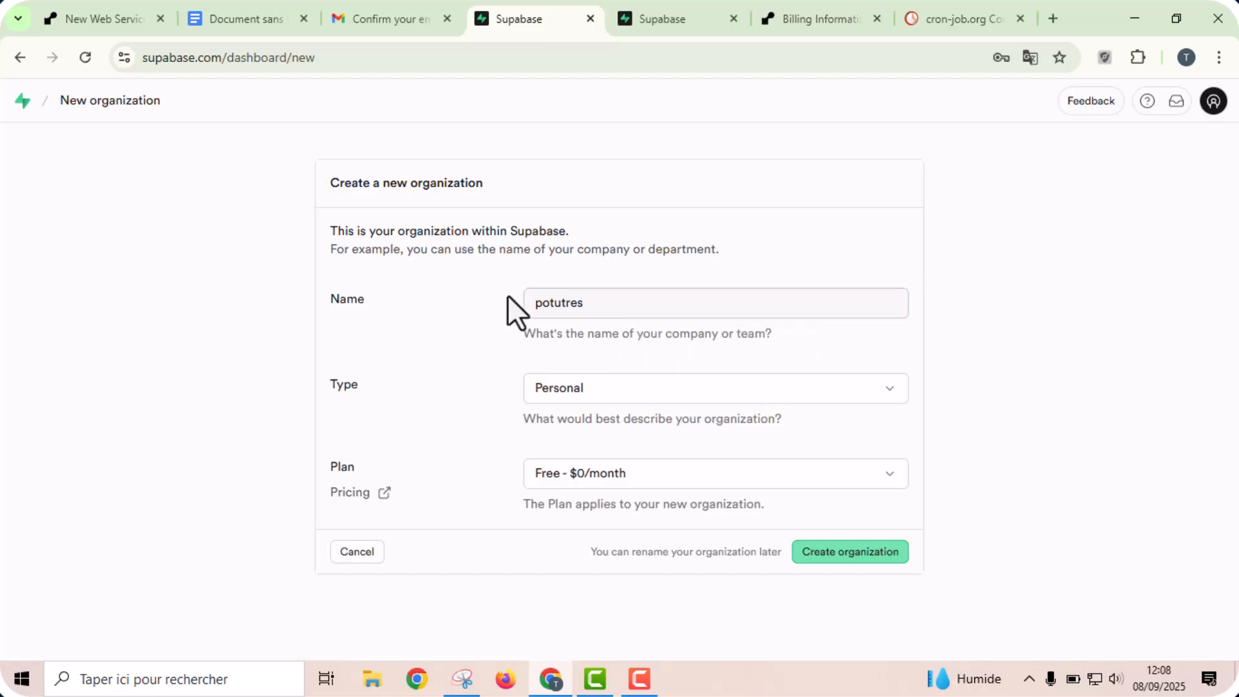
click(624, 393)
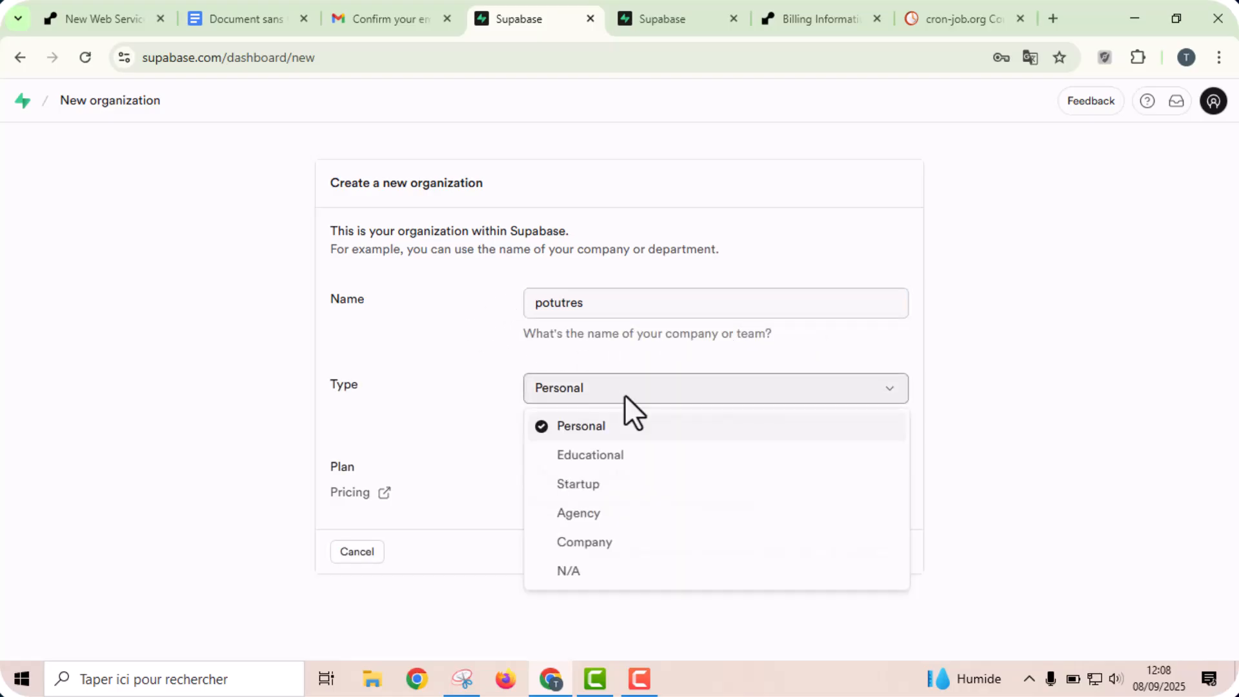
click(618, 396)
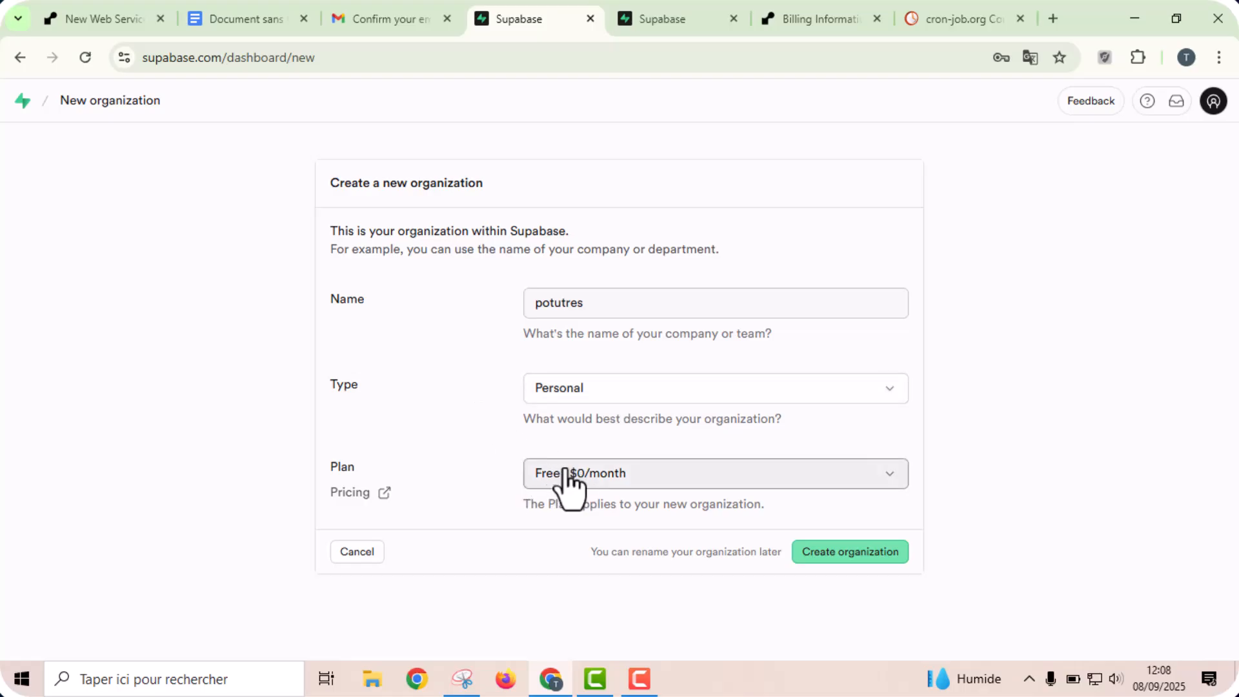
click(850, 555)
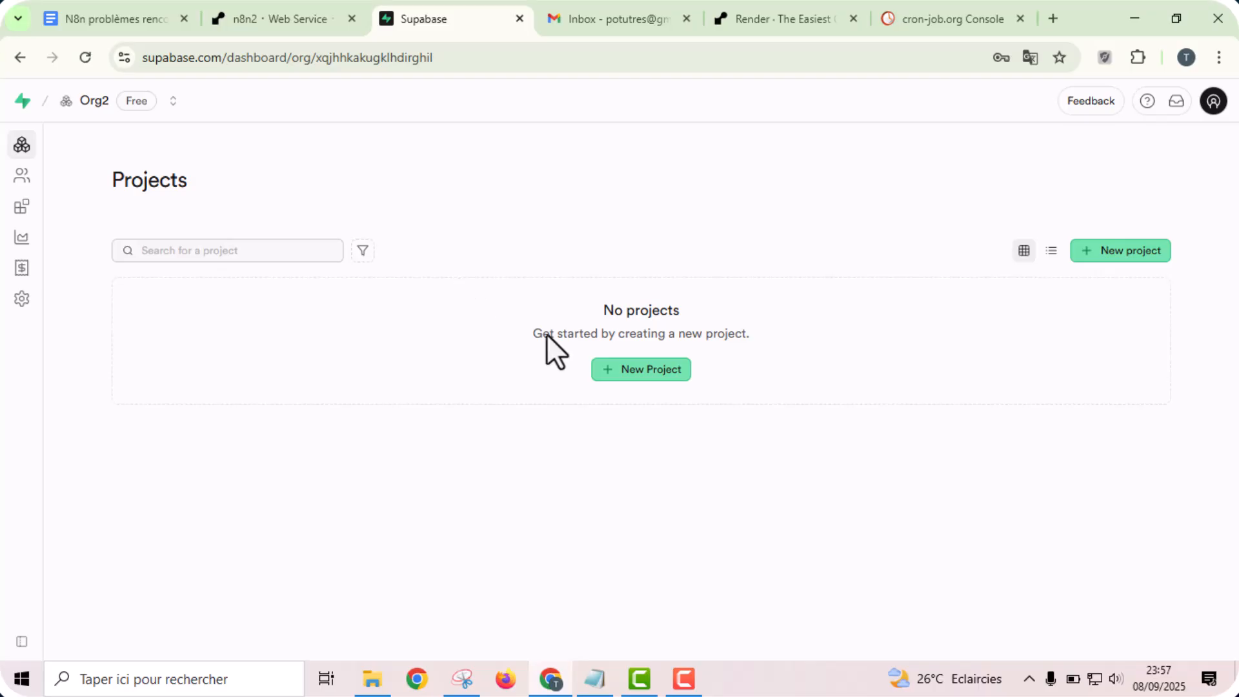
- Start a new project in Org2, name it n8n2, and generate its database password
click(629, 374)
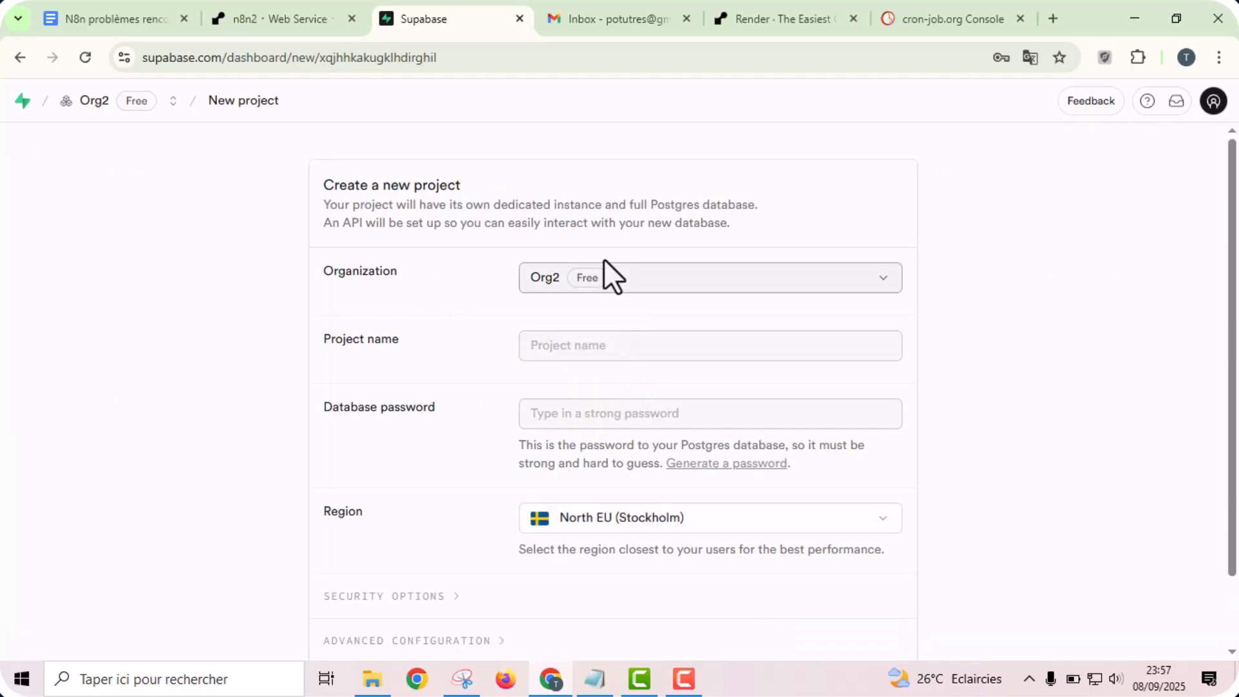
click(588, 355)
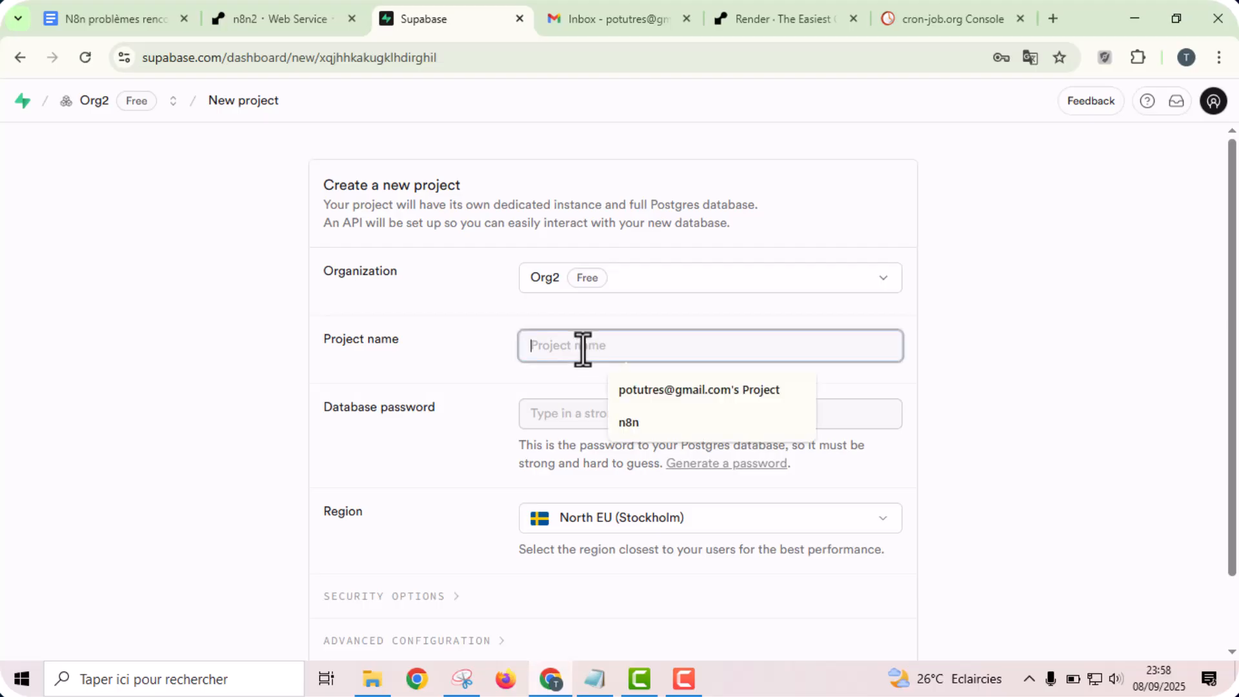
text(n8n2)
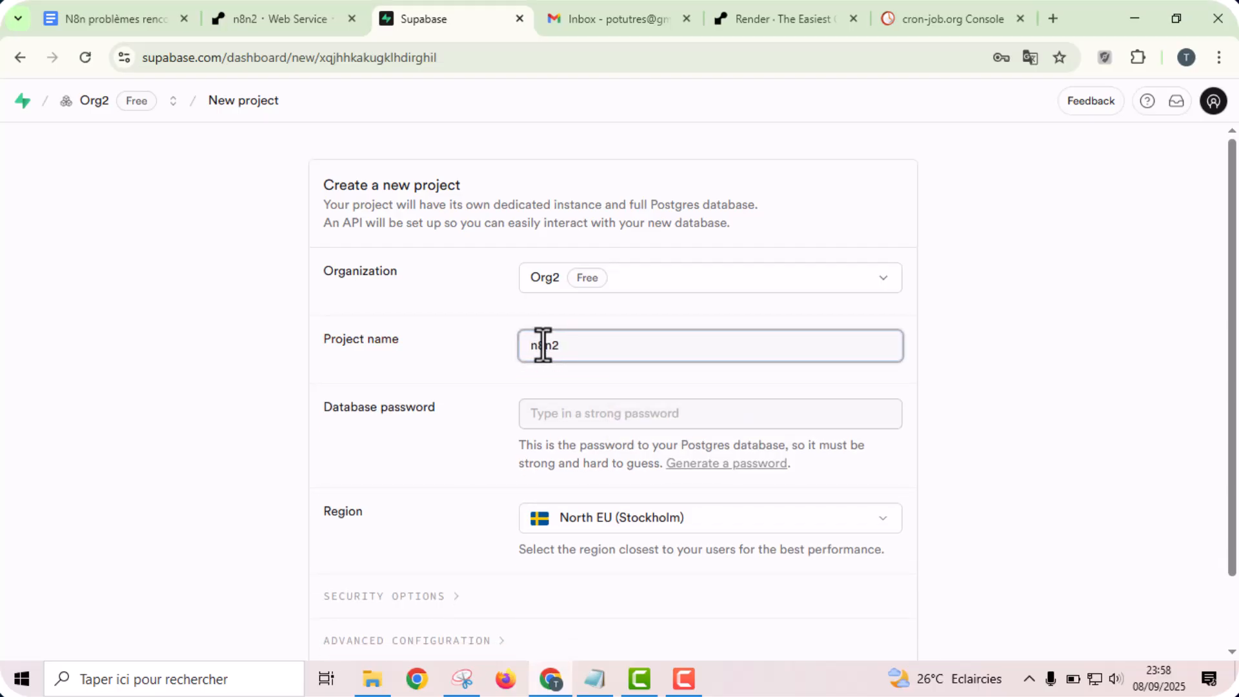
click(554, 416)
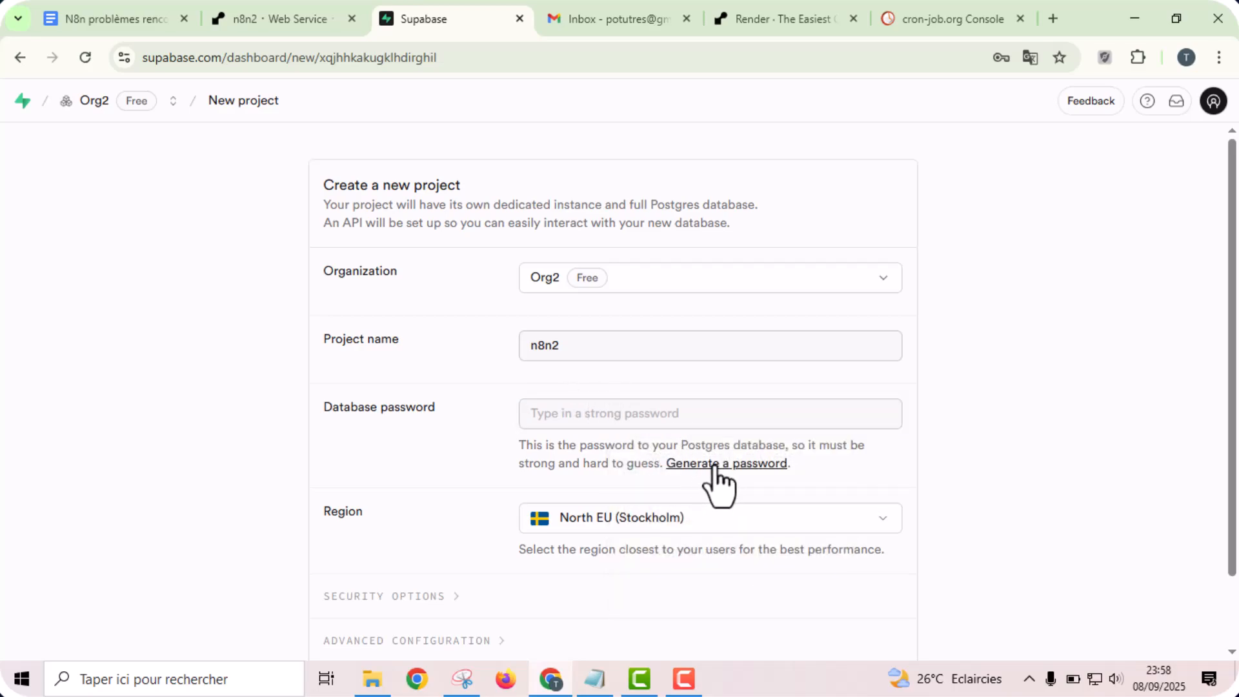
click(714, 464)
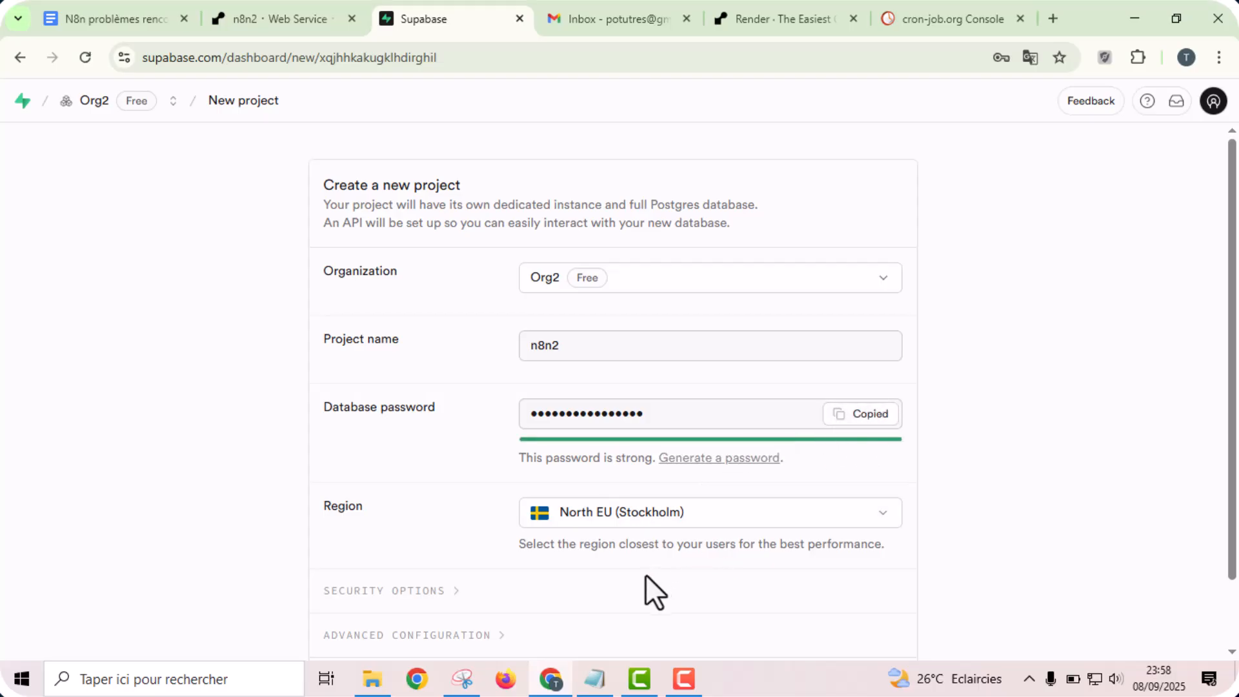
- Paste the generated database password into supabase.txt in Notepad and return to the Supabase project form
click(594, 679)
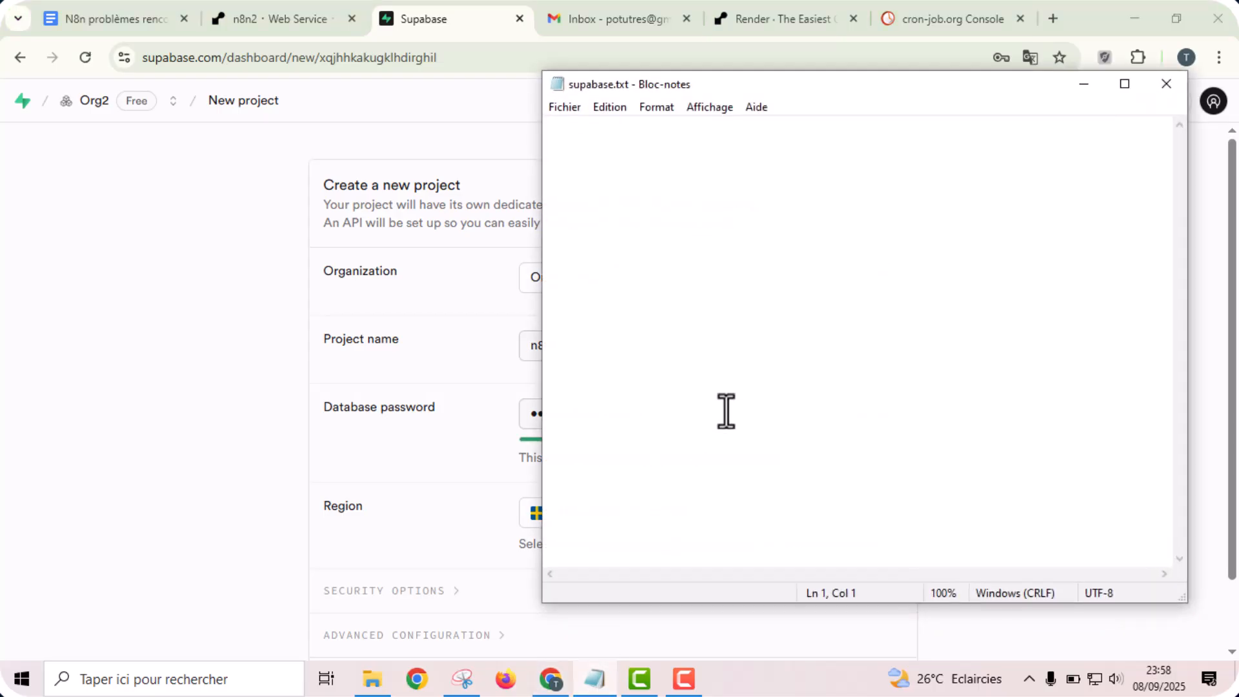
key(ctrl+v)
click(445, 330)
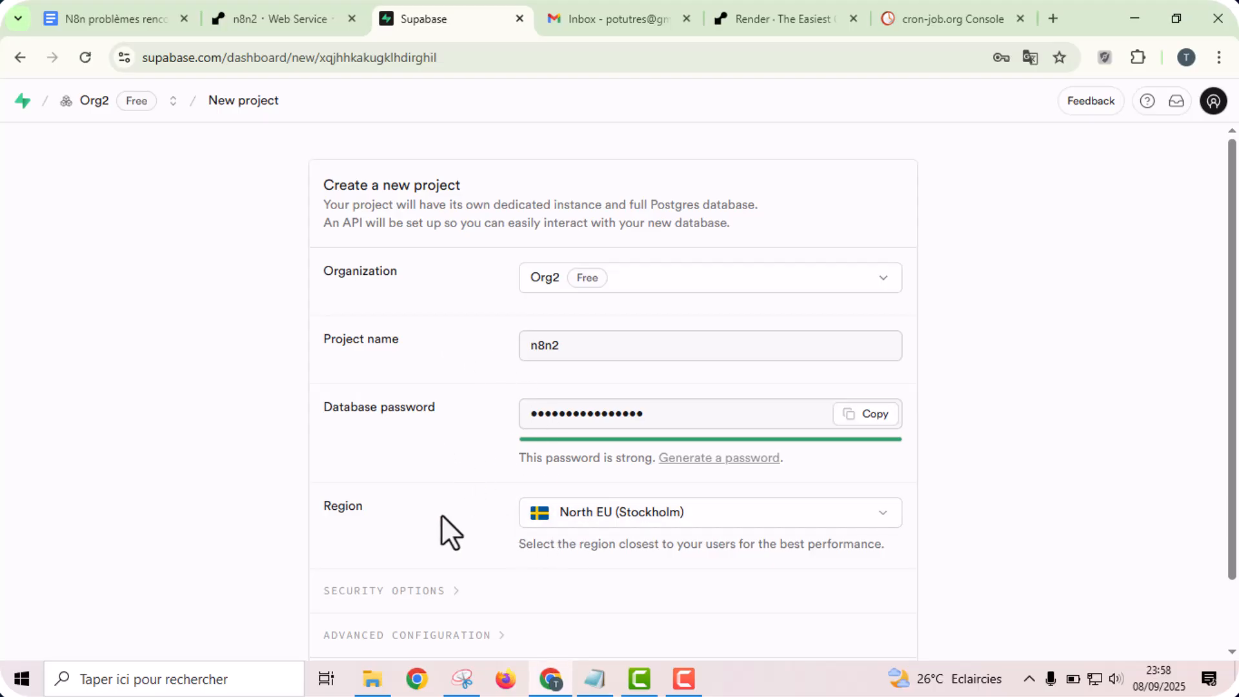
- Set the project region to Central EU (Frankfurt), create the new project, and dismiss the browser's offer to save the password
scroll(442, 513, down, 2)
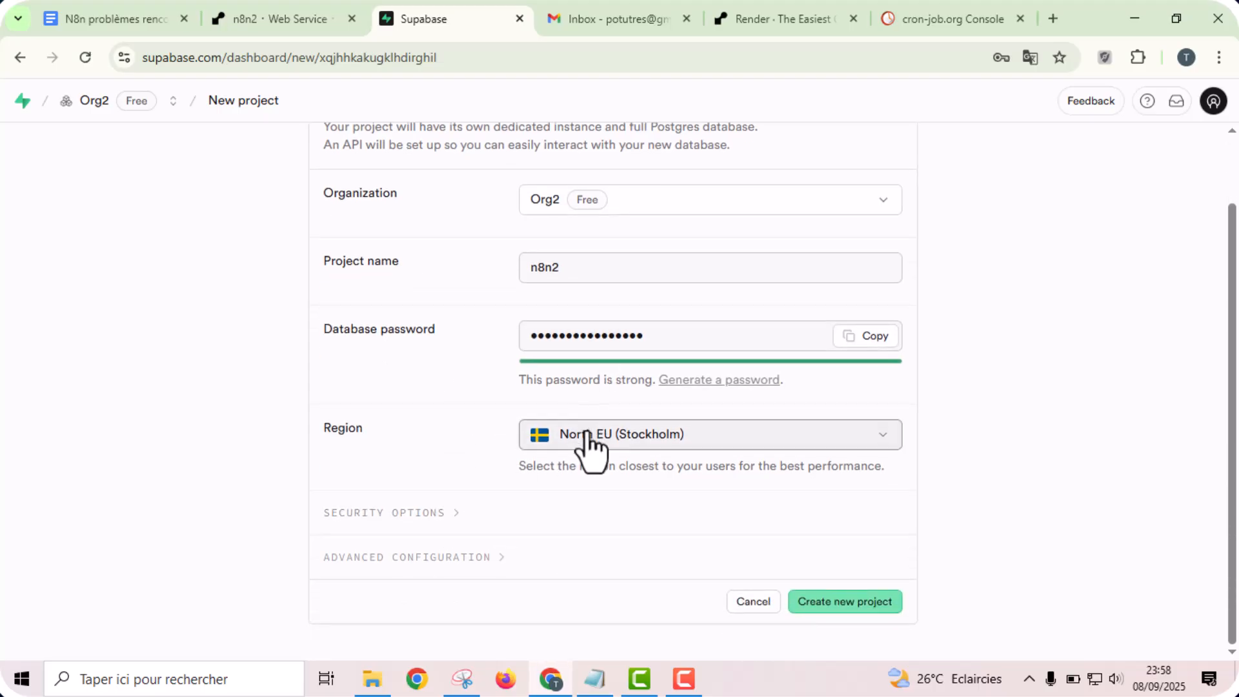
click(586, 434)
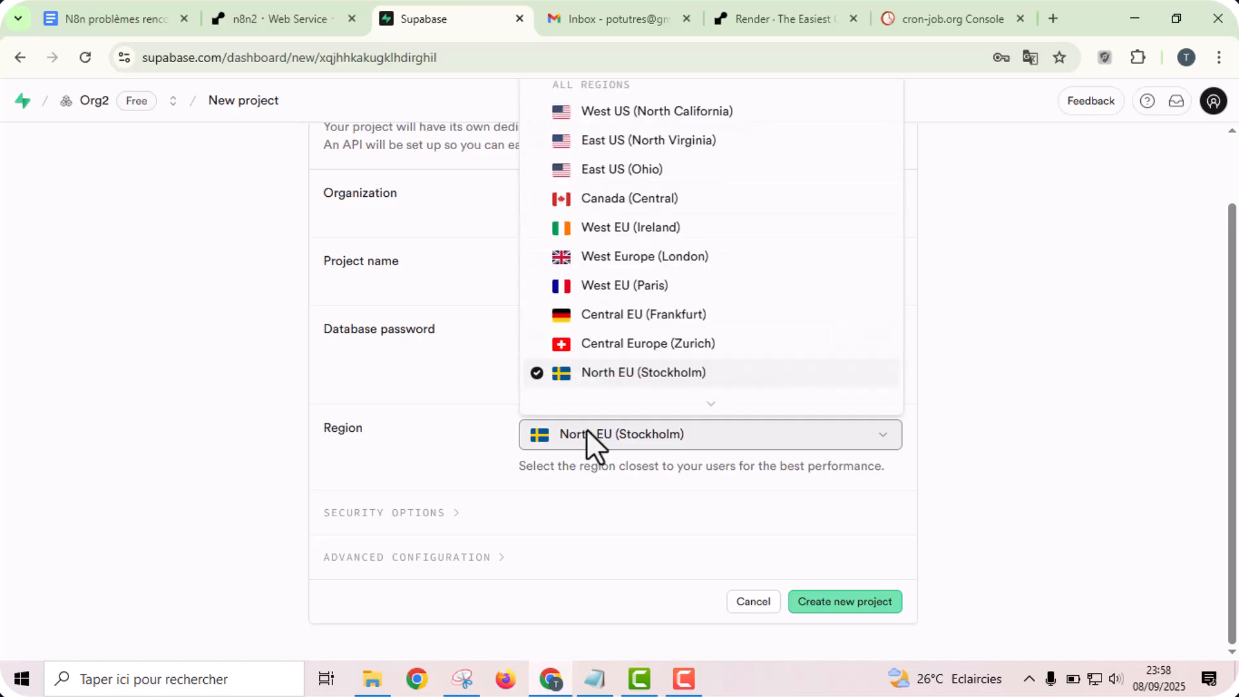
click(657, 318)
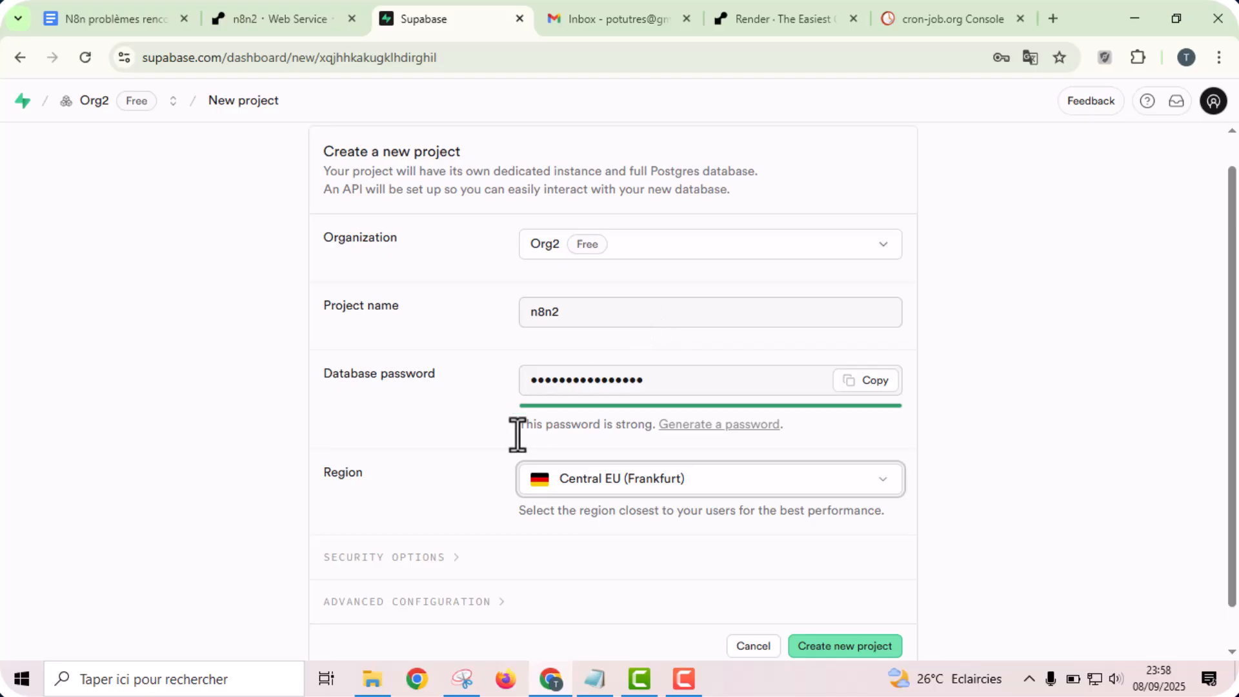
scroll(495, 438, down, 1)
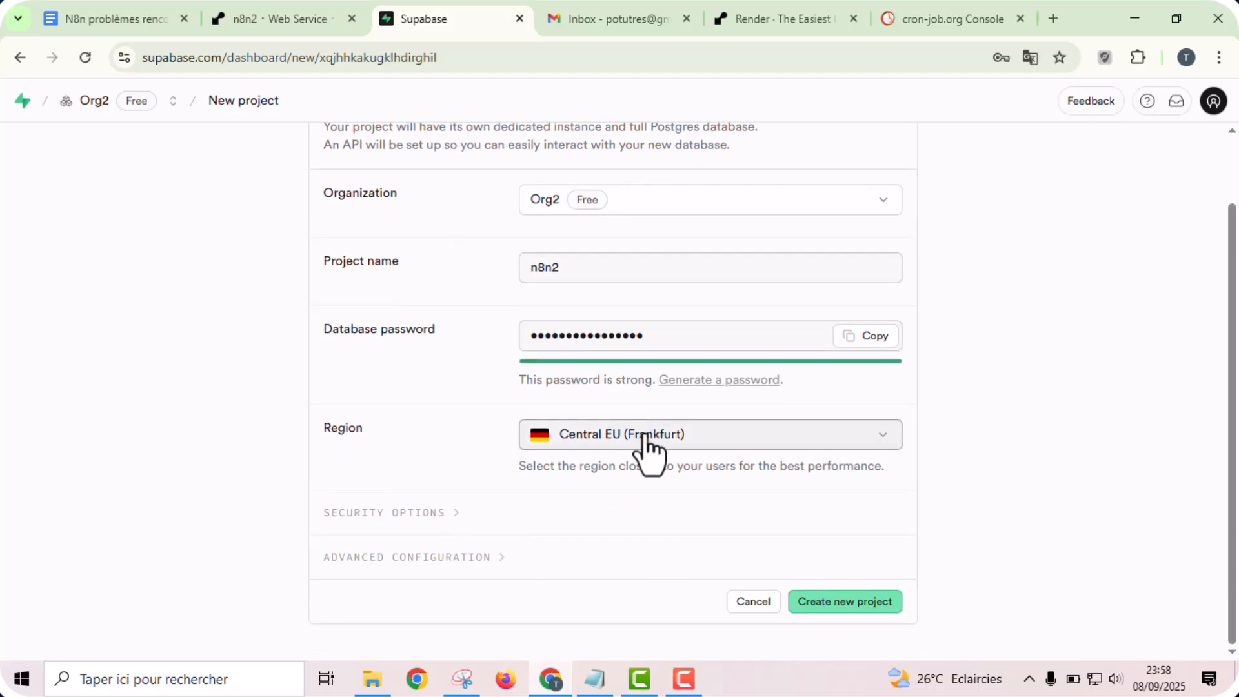
click(113, 16)
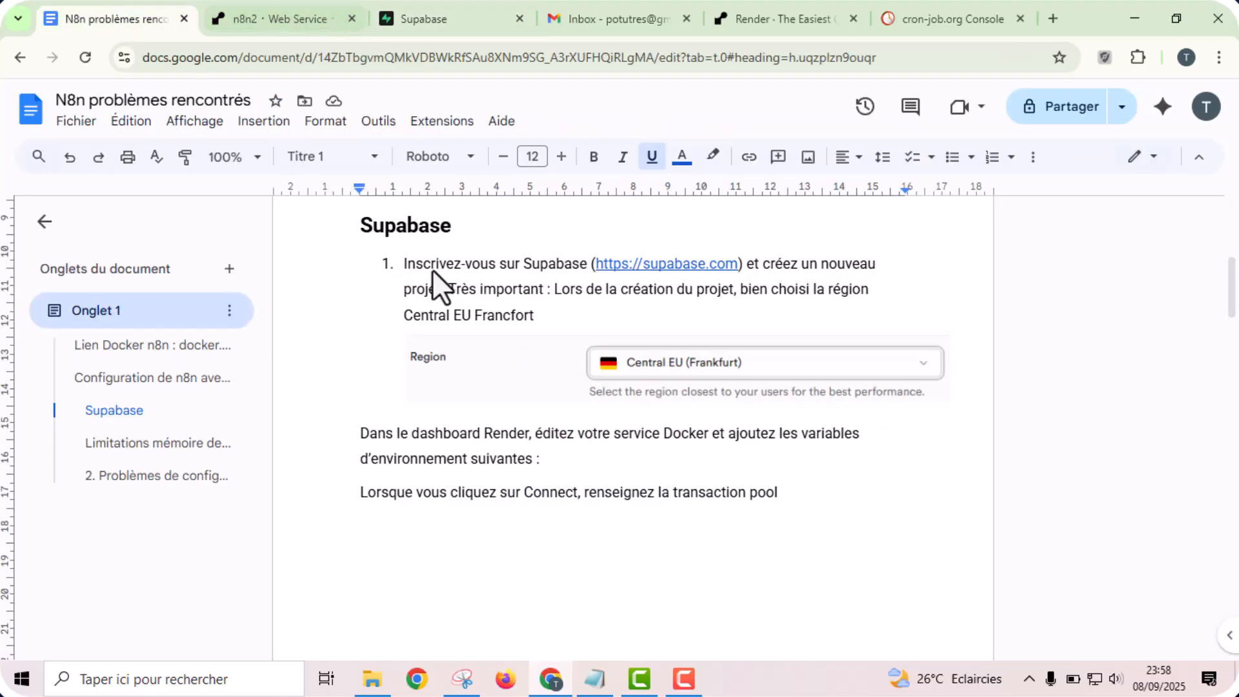
click(485, 14)
click(862, 609)
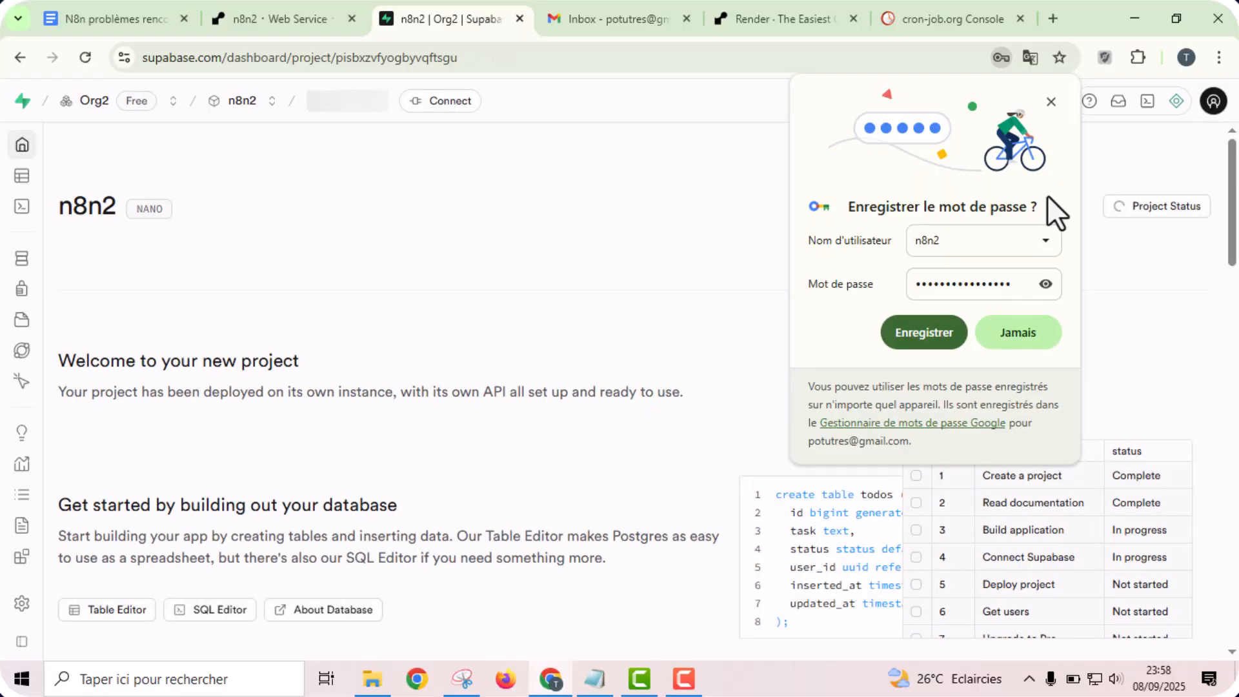
click(1051, 102)
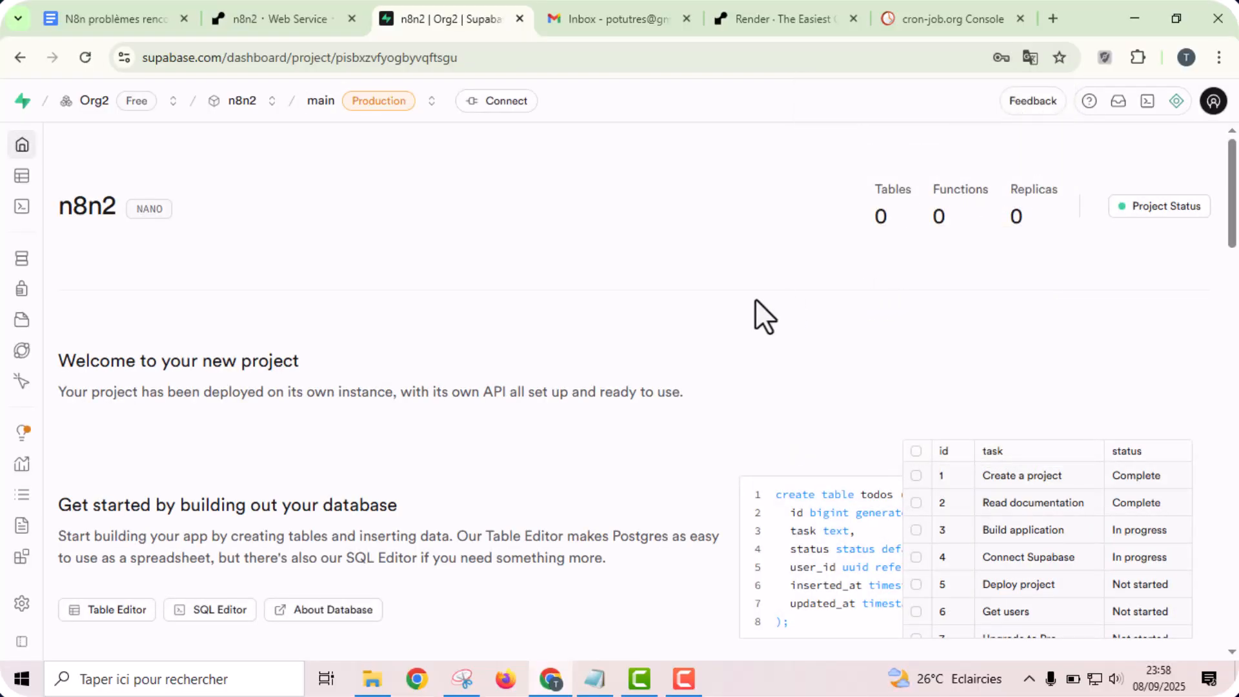
- Copy the block from DB_POSTGRESDB_DATABASE to WEBHOOK_URL, including the password fields, from the Google Doc into the n8n2 service's environment variables on Render
click(284, 13)
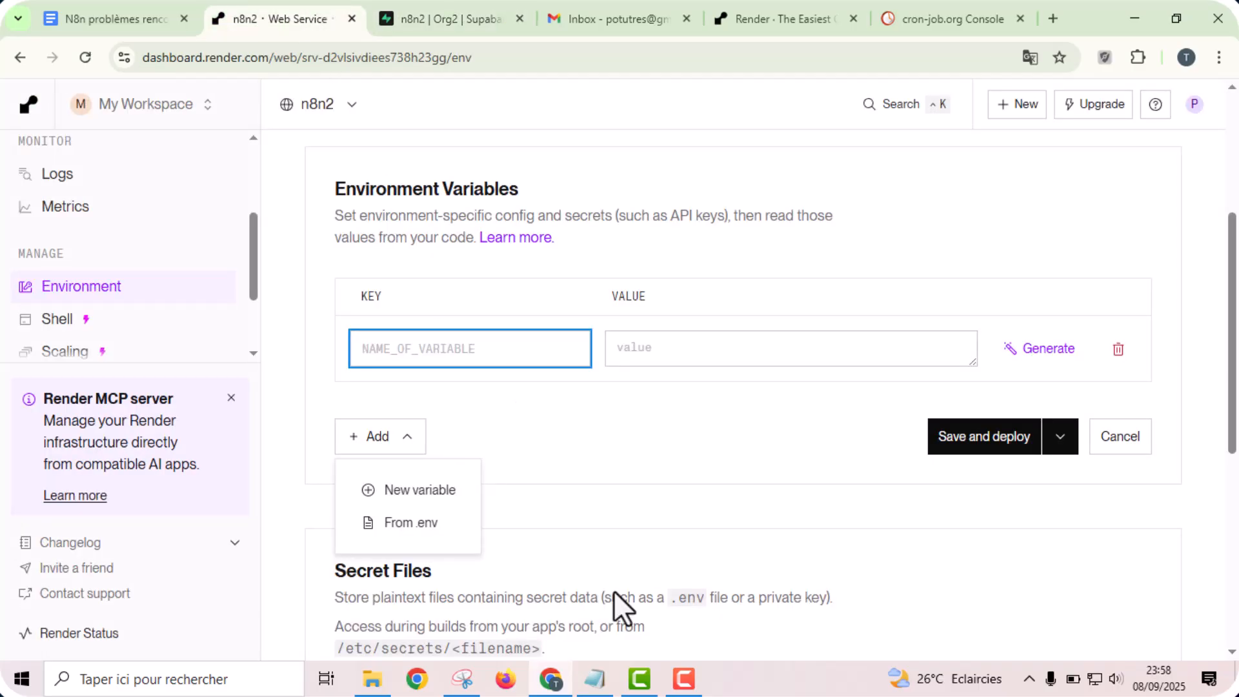
click(145, 14)
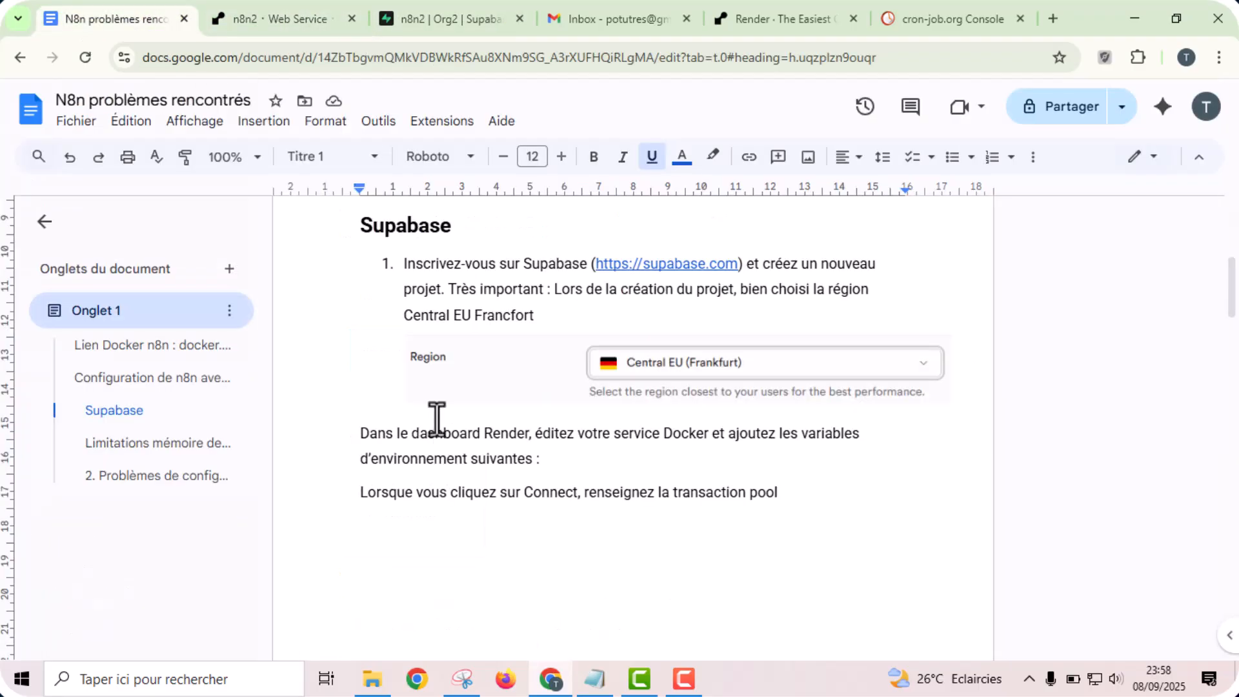
drag(1232, 291, 1233, 444)
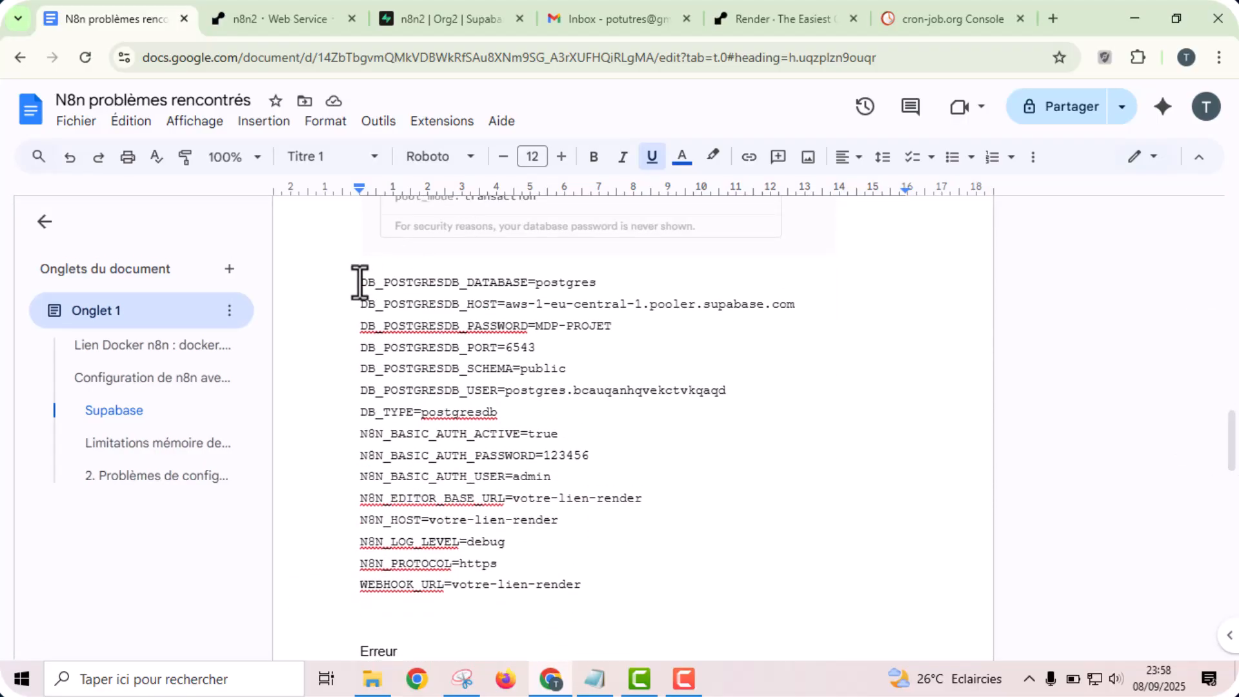
drag(360, 277, 585, 584)
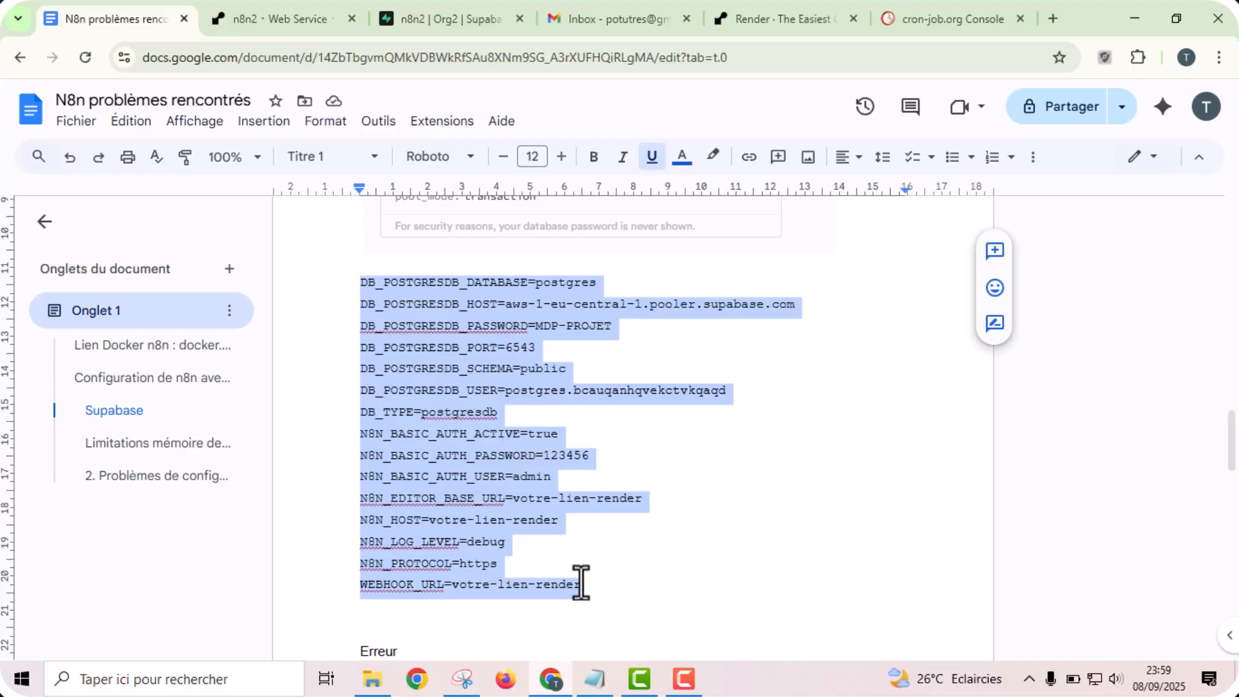
click(264, 13)
click(387, 348)
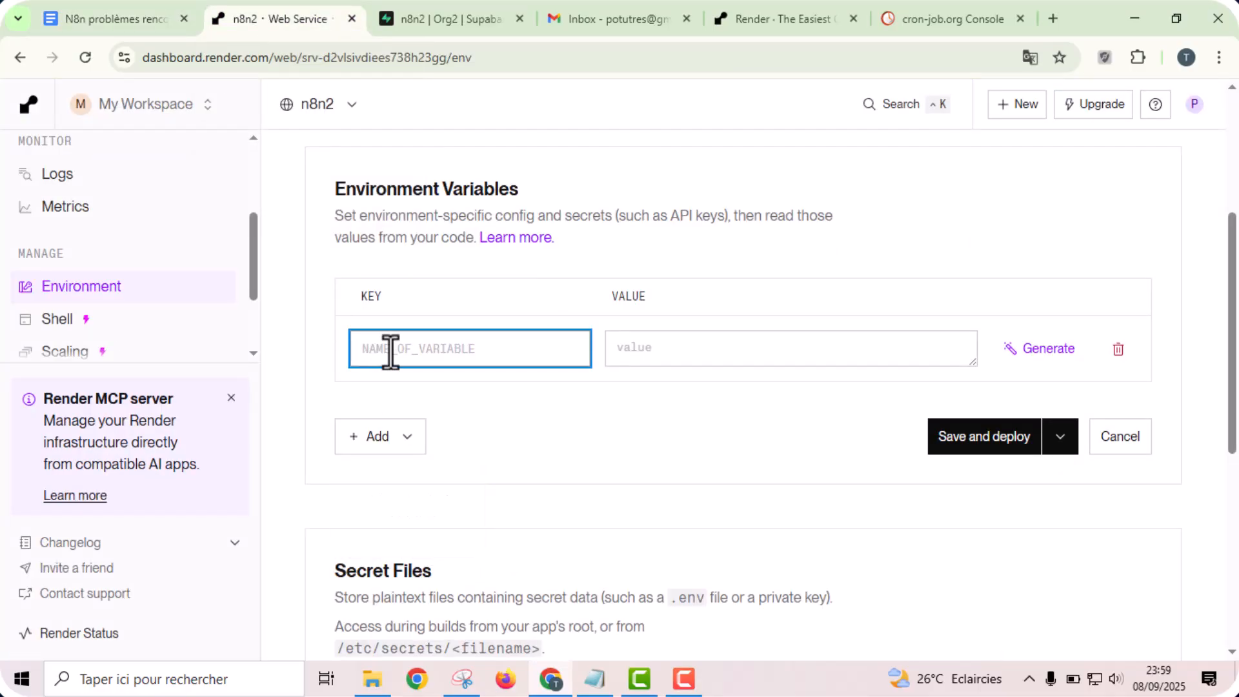
key(ctrl+v)
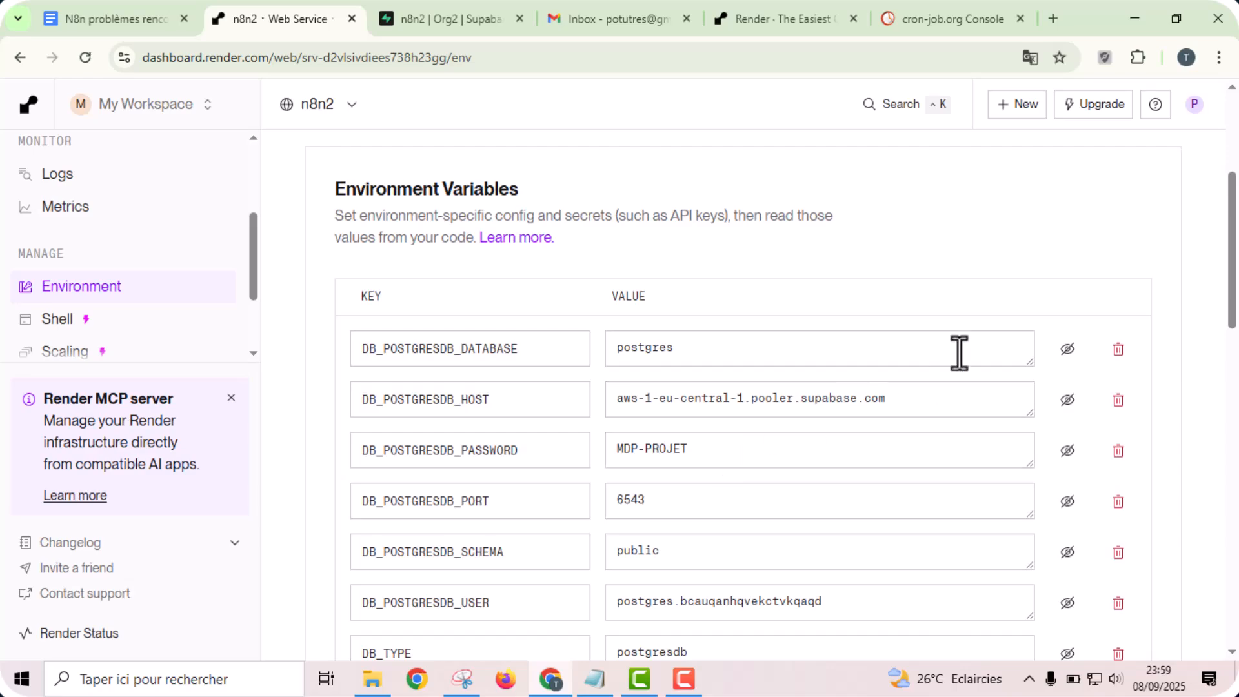
- Copy the host aws-1-eu-central-1.pooler.supabase.com from Supabase's transaction pooler parameters into DB_POSTGRESDB_HOST on Render
scroll(999, 222, down, 2)
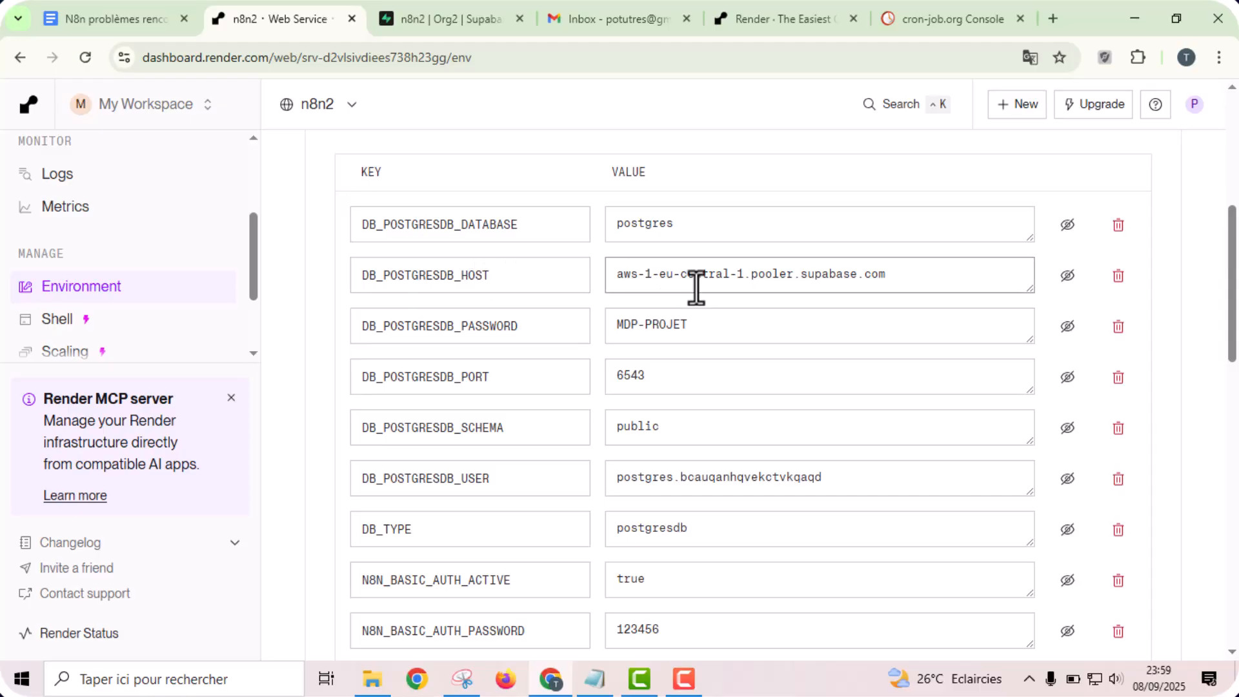
click(454, 1)
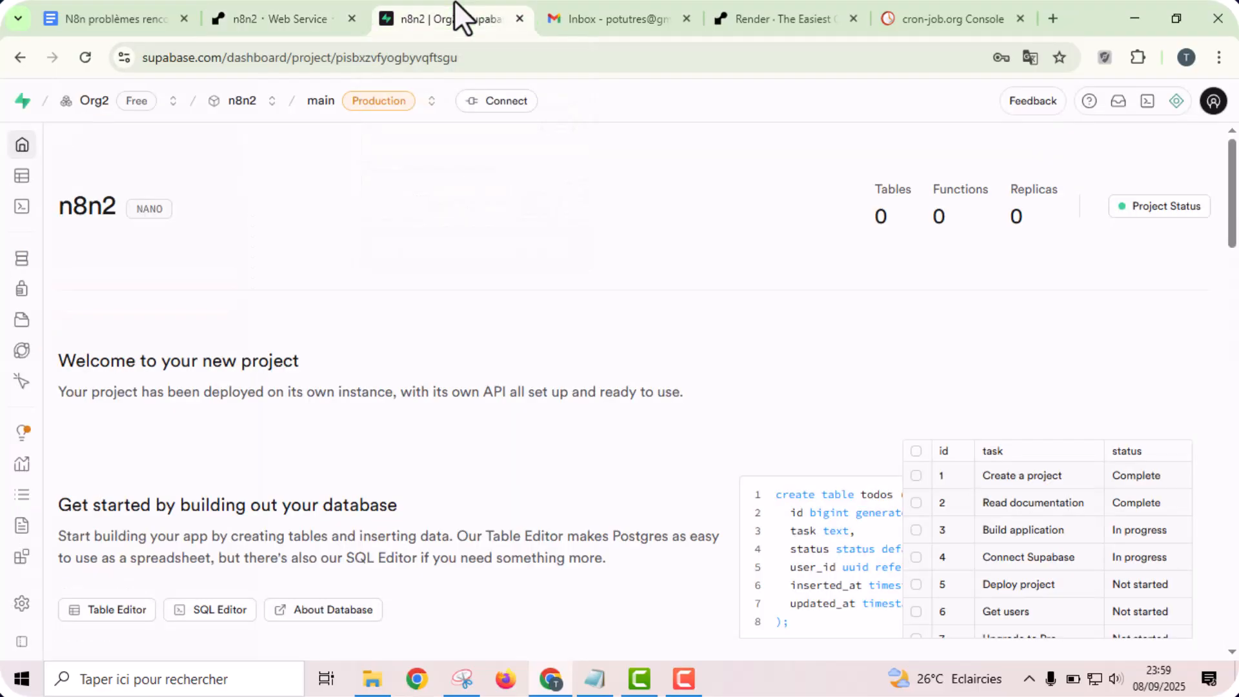
click(498, 103)
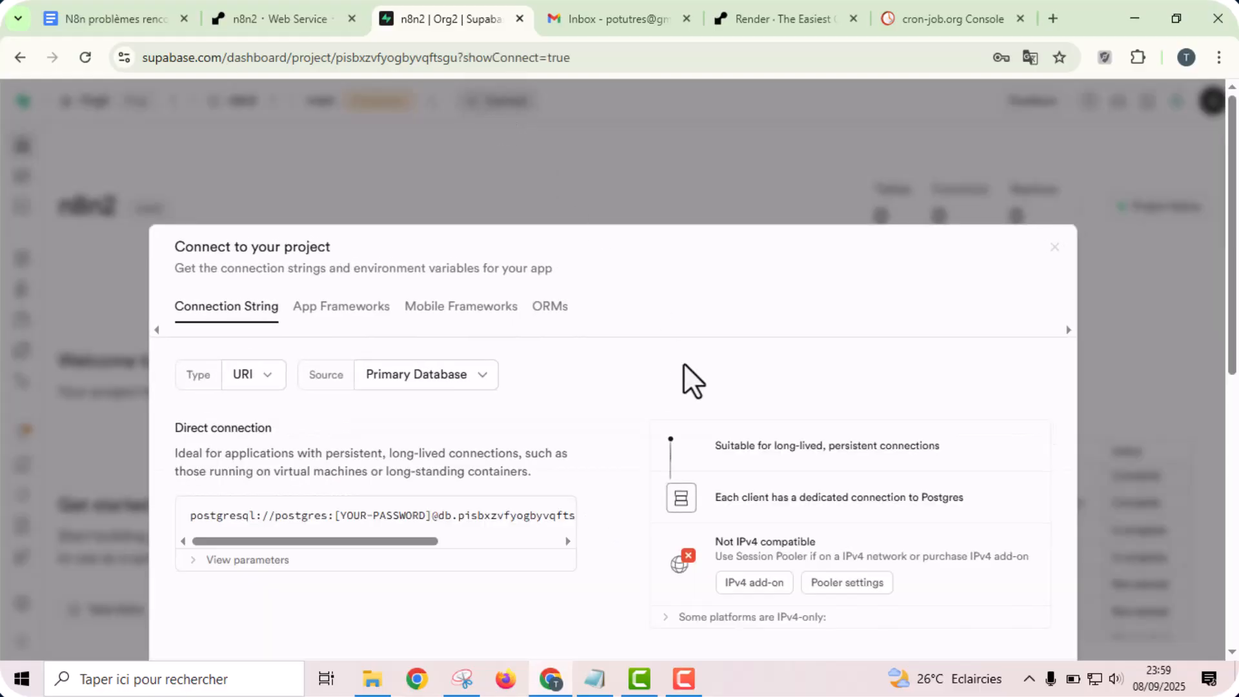
scroll(648, 462, down, 7)
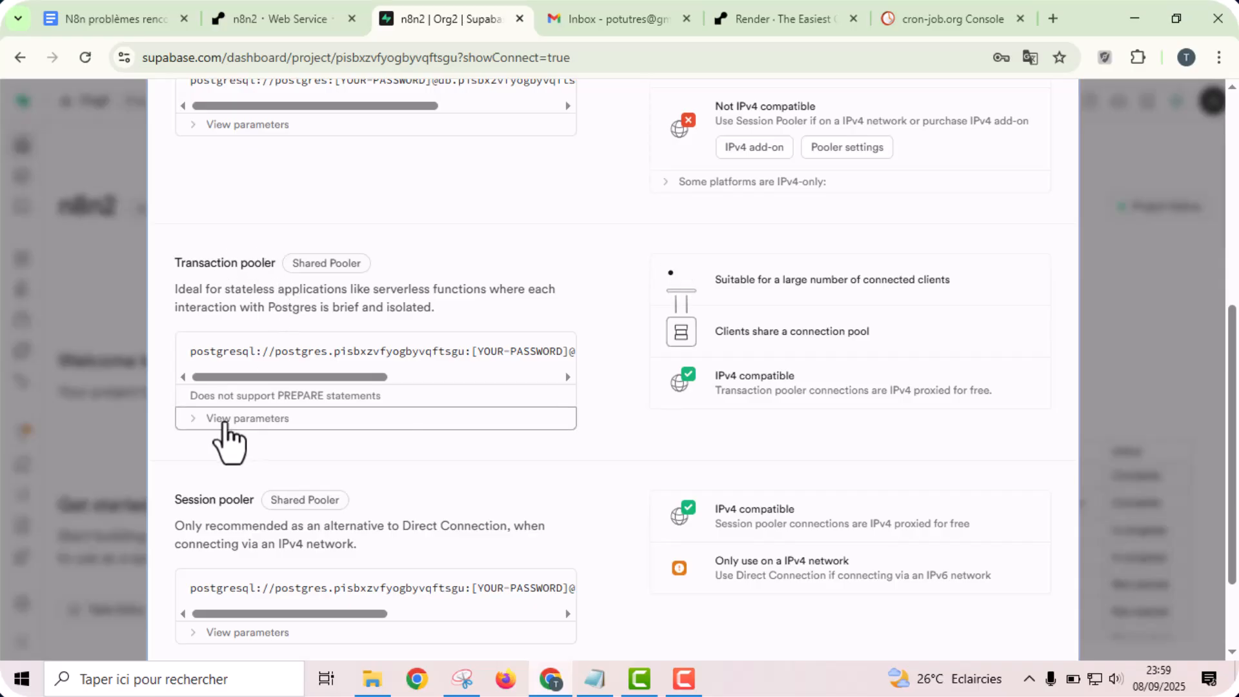
click(236, 419)
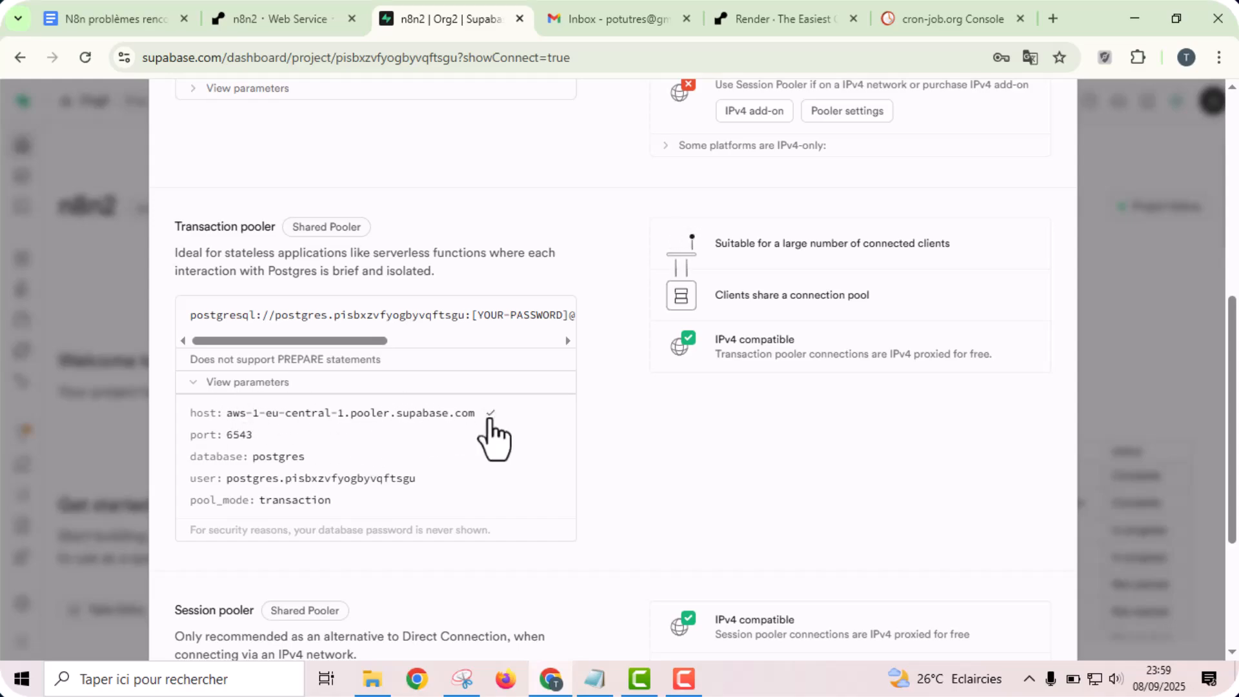
click(285, 15)
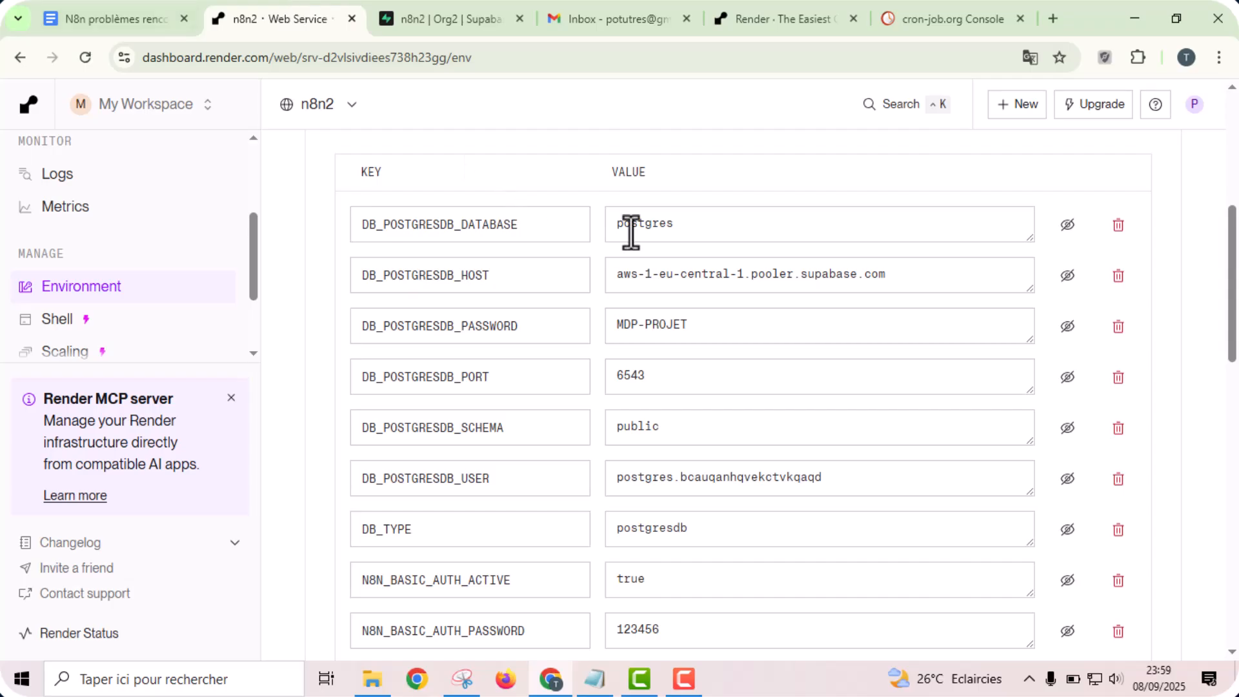
click(816, 286)
key(ctrl+a)
text(aws-1-eu-central-1.pooler.supabase.com)
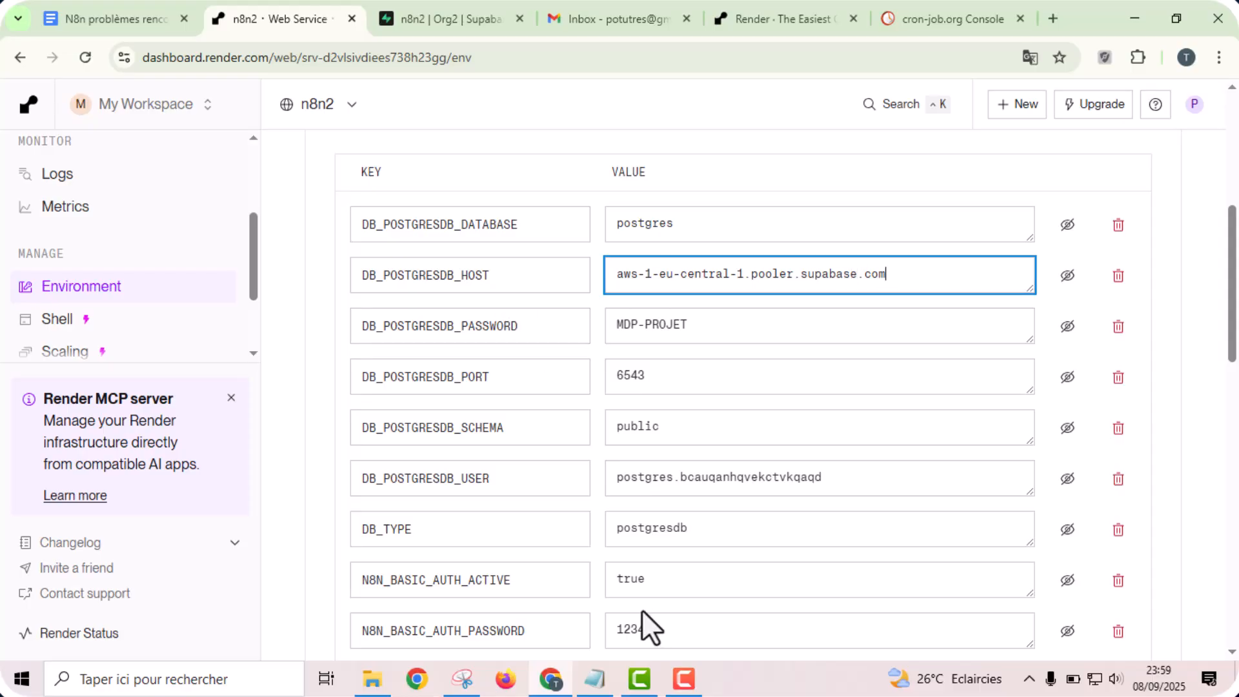
- Replace the DB_POSTGRESDB_PASSWORD placeholder with the database password saved in supabase.txt
click(599, 683)
key(ctrl+a)
key(ctrl+c)
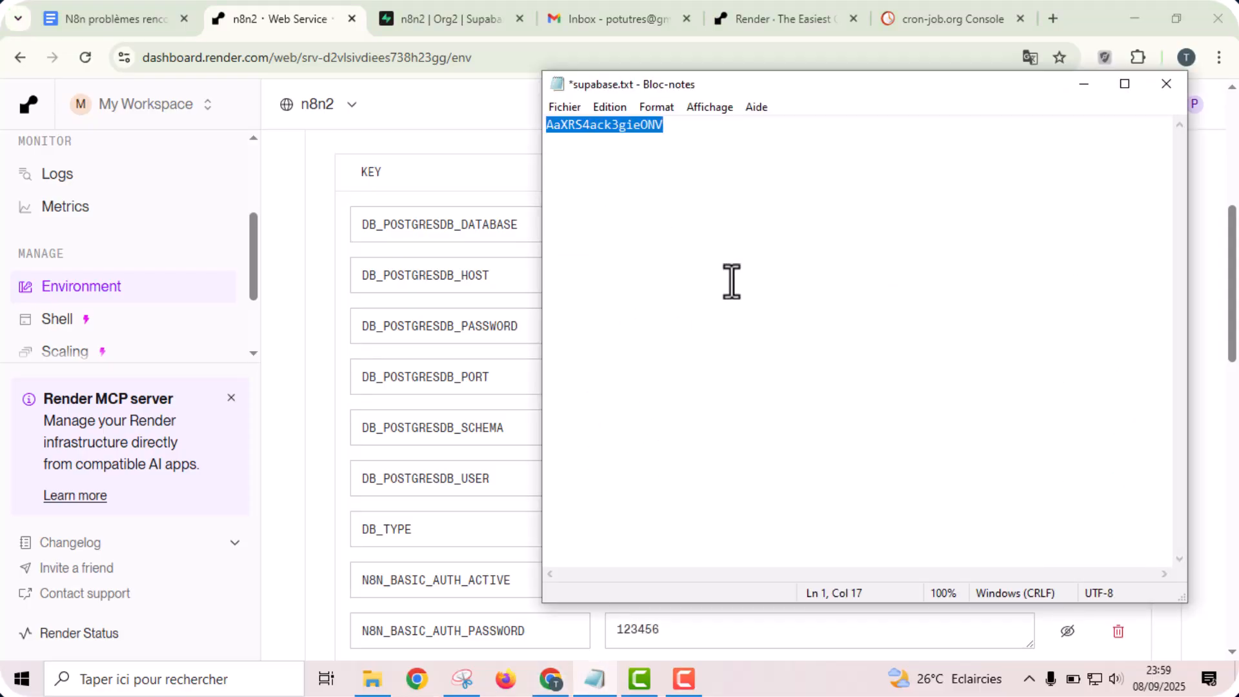
click(597, 320)
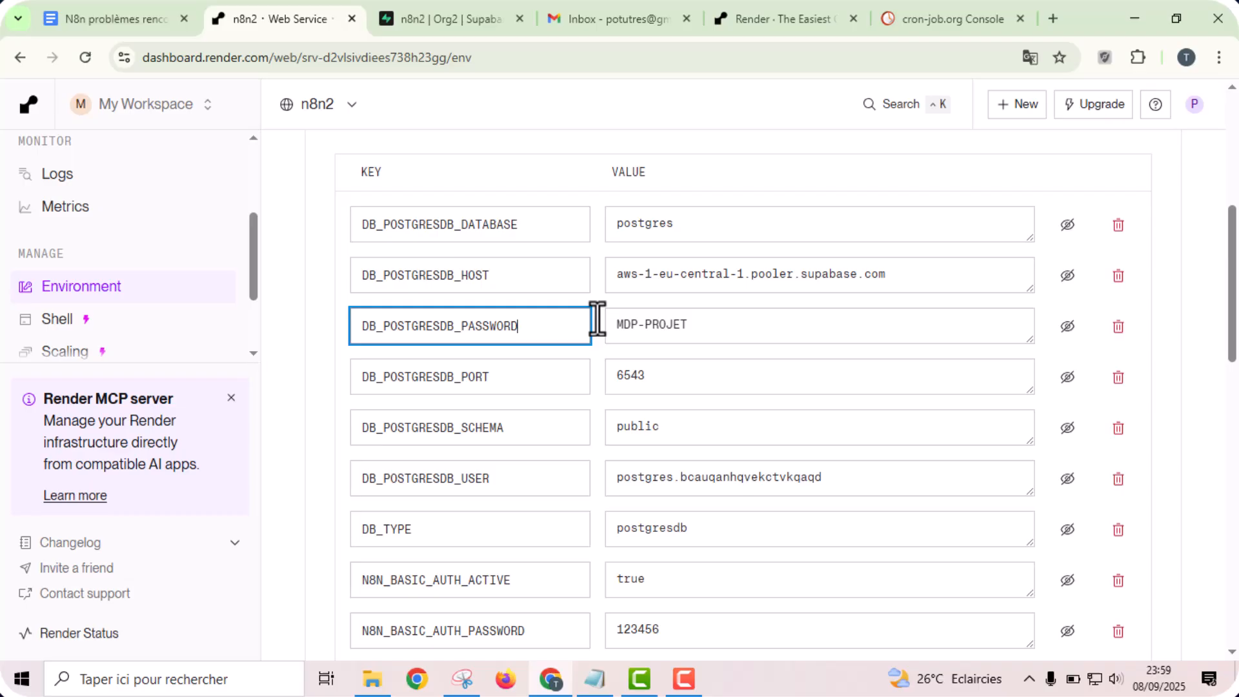
triple_click(683, 316)
key(ctrl+v)
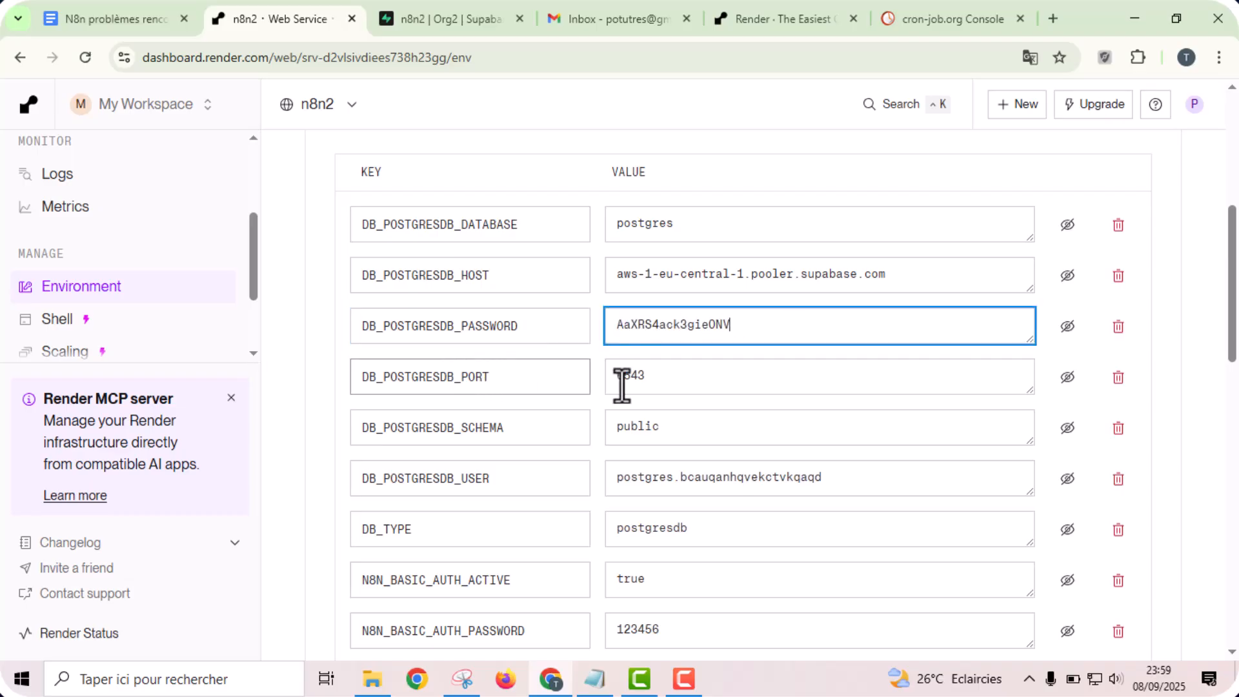
click(599, 380)
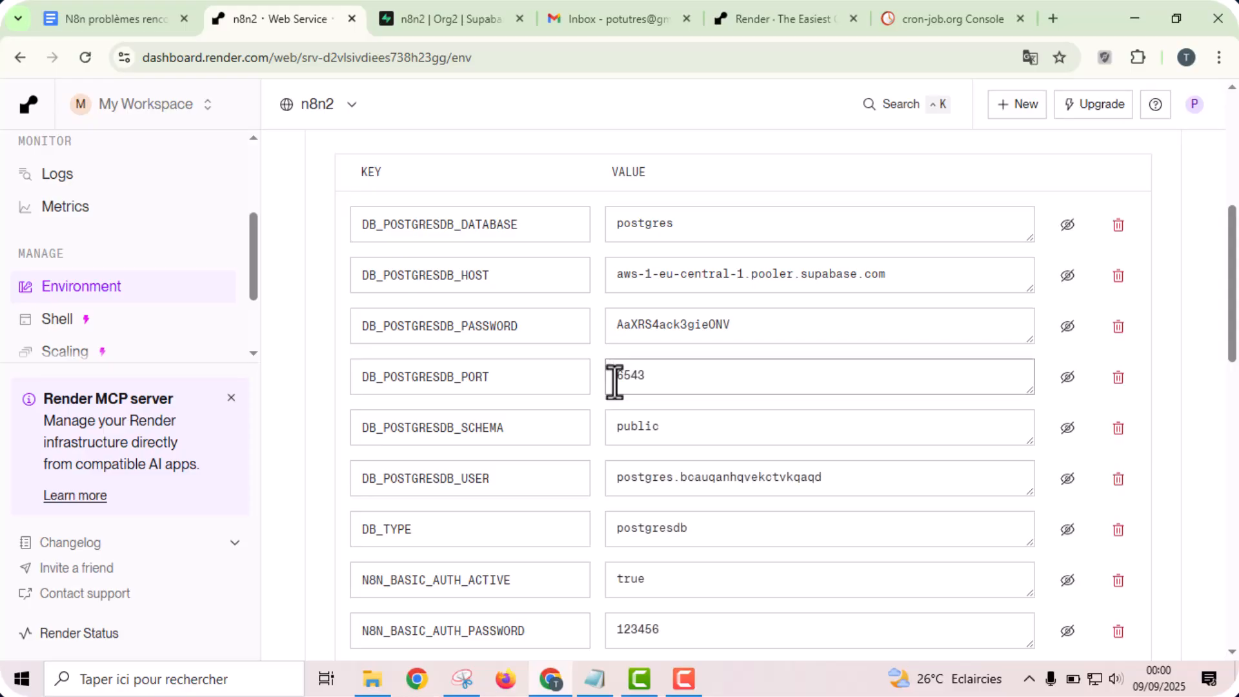
- Compare the database port with Supabase's transaction pooler parameters and replace DB_POSTGRESDB_USER on Render with the pooler's user value
click(491, 15)
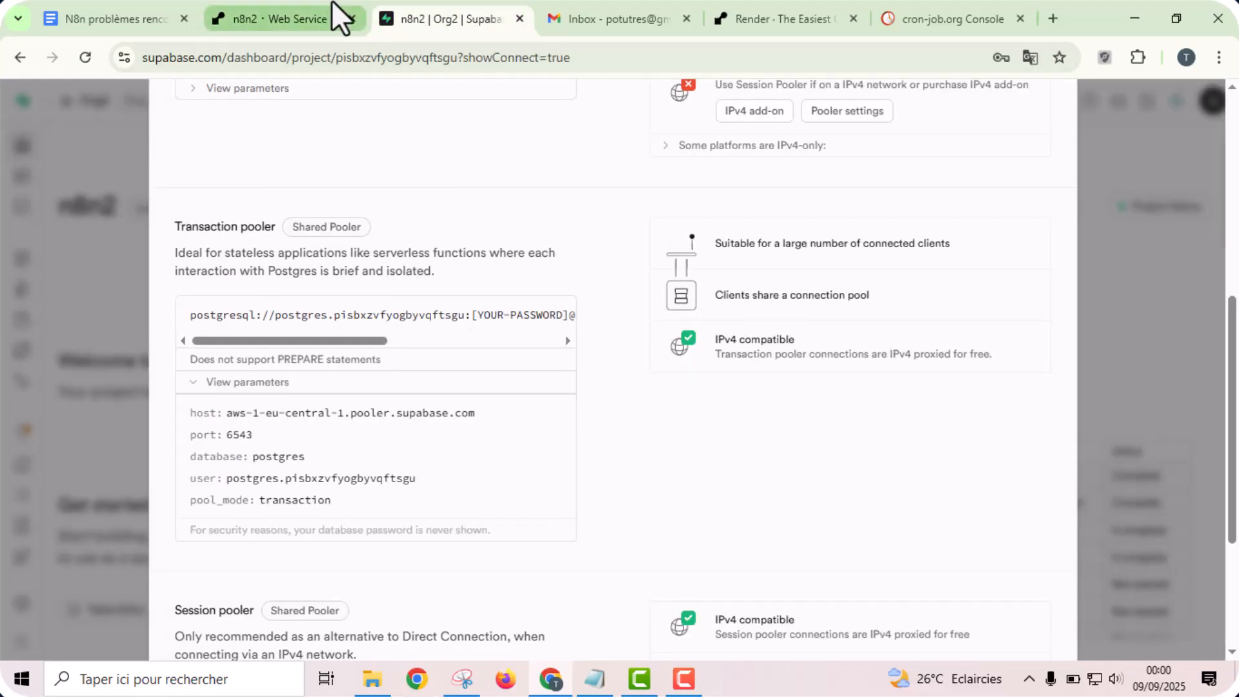
click(277, 18)
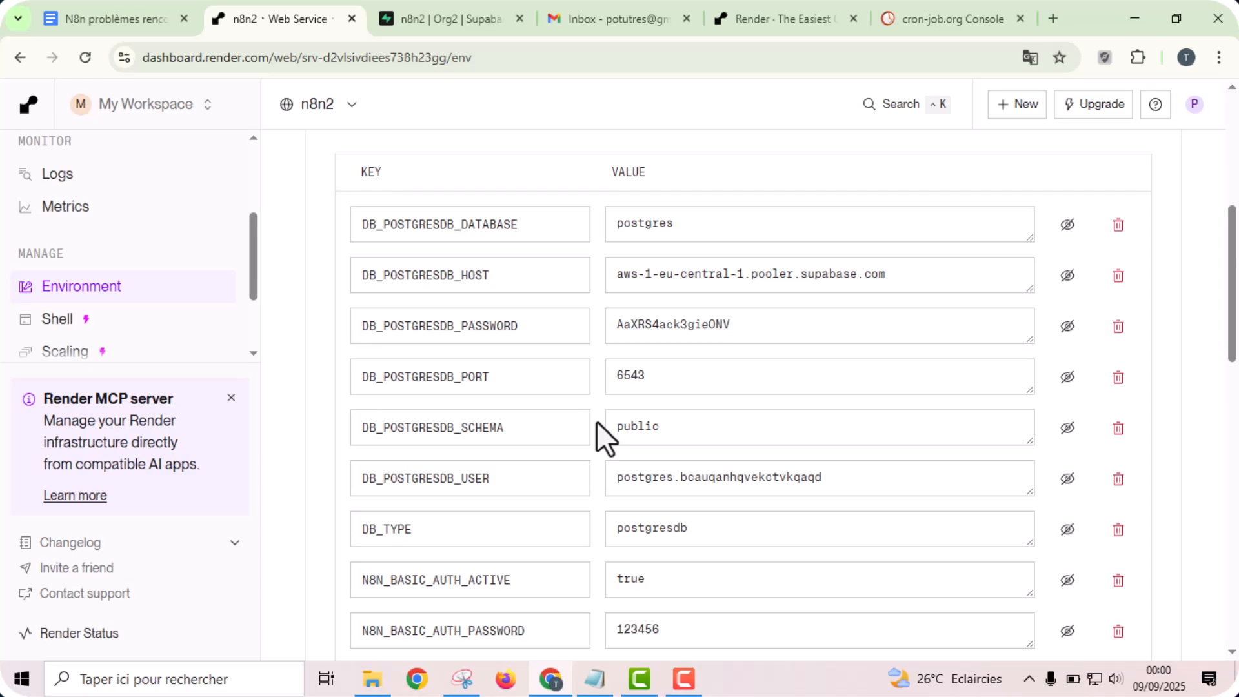
scroll(596, 420, down, 1)
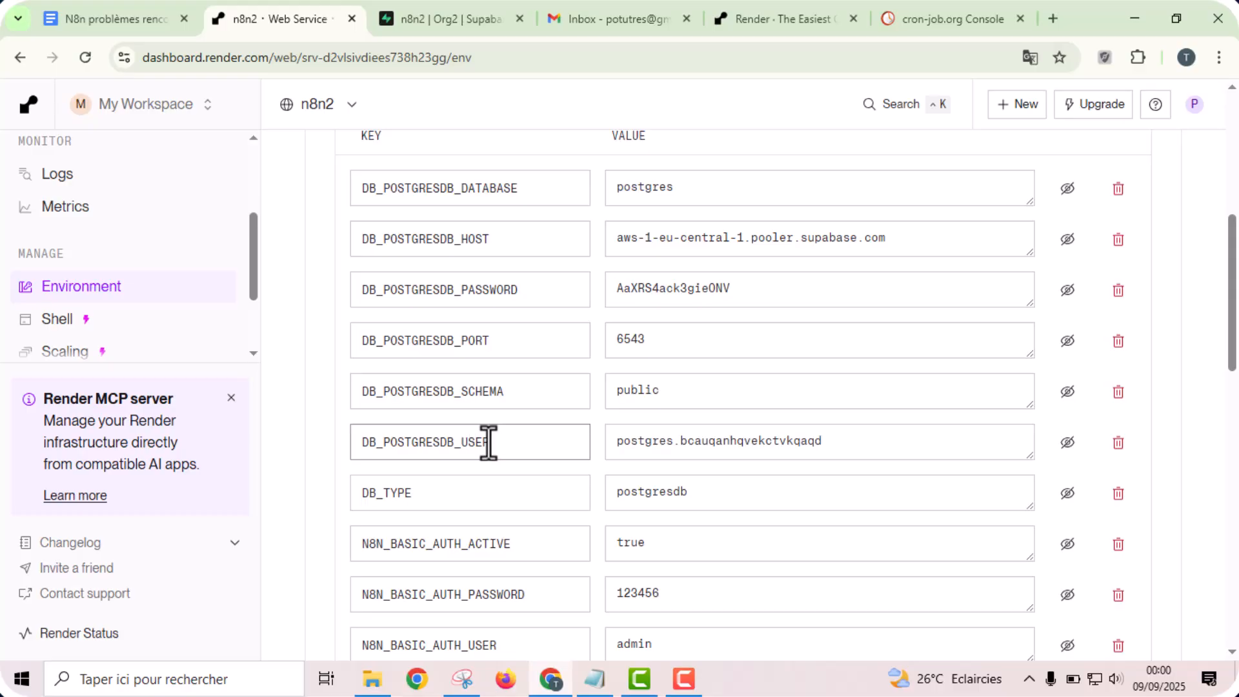
click(454, 13)
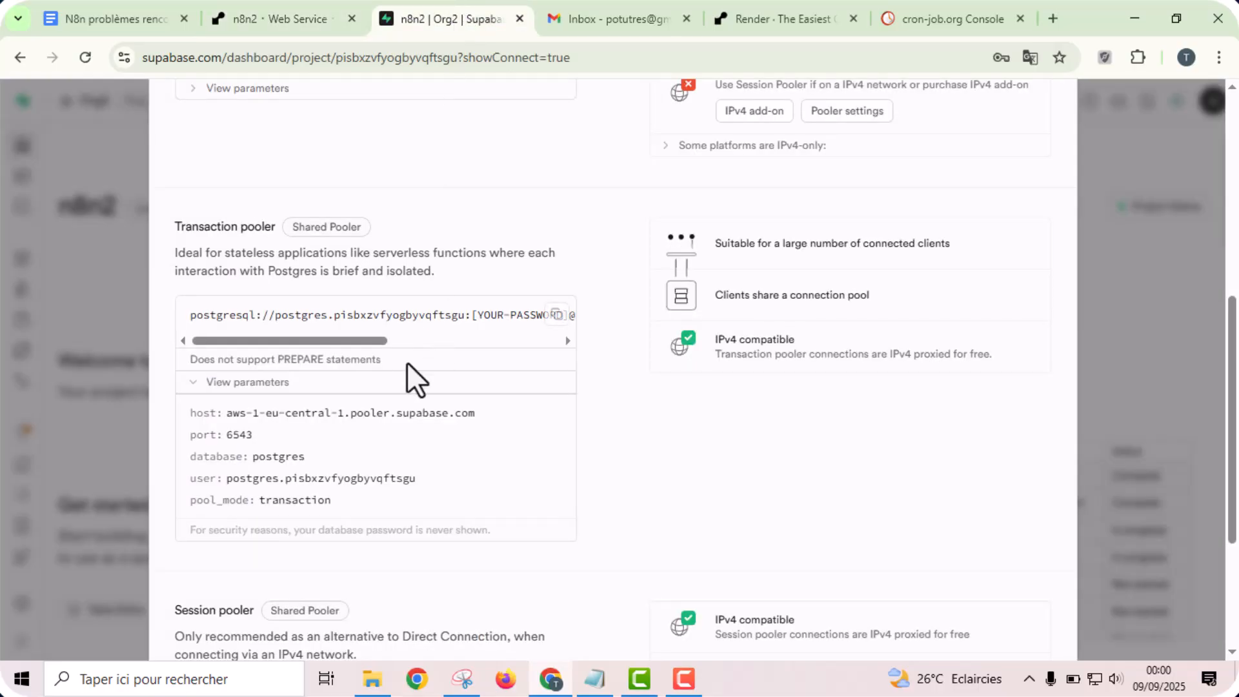
mouse_move(203, 472)
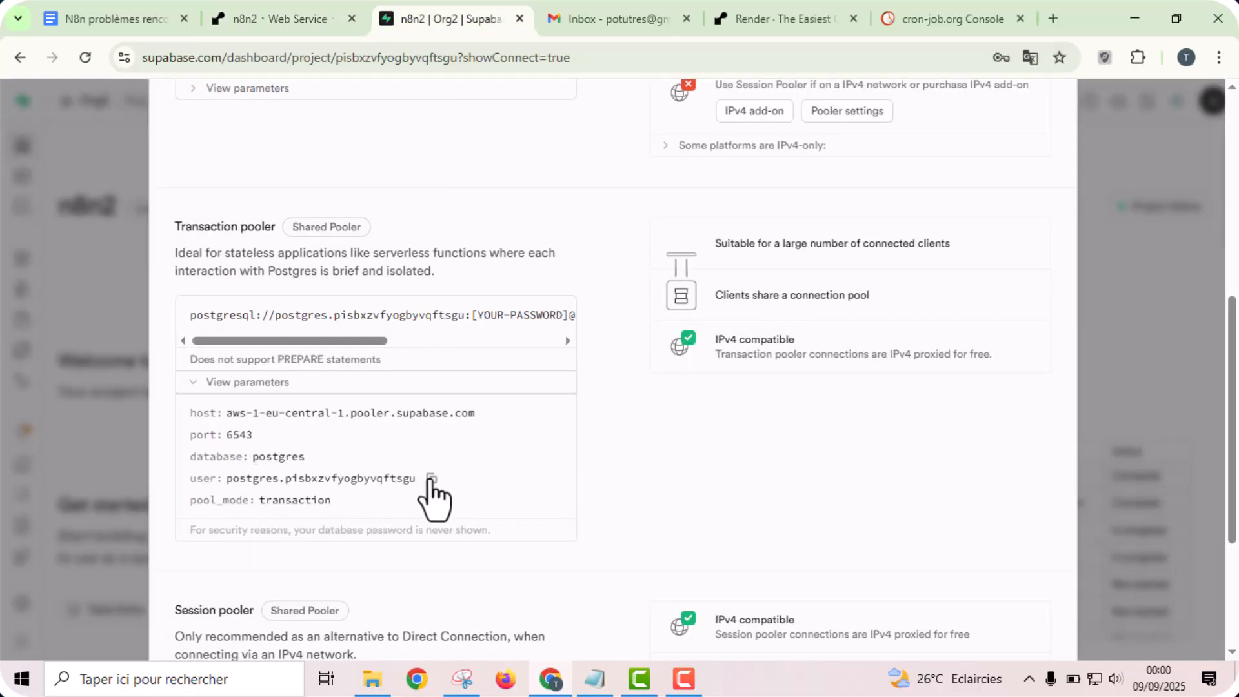
click(431, 479)
click(295, 15)
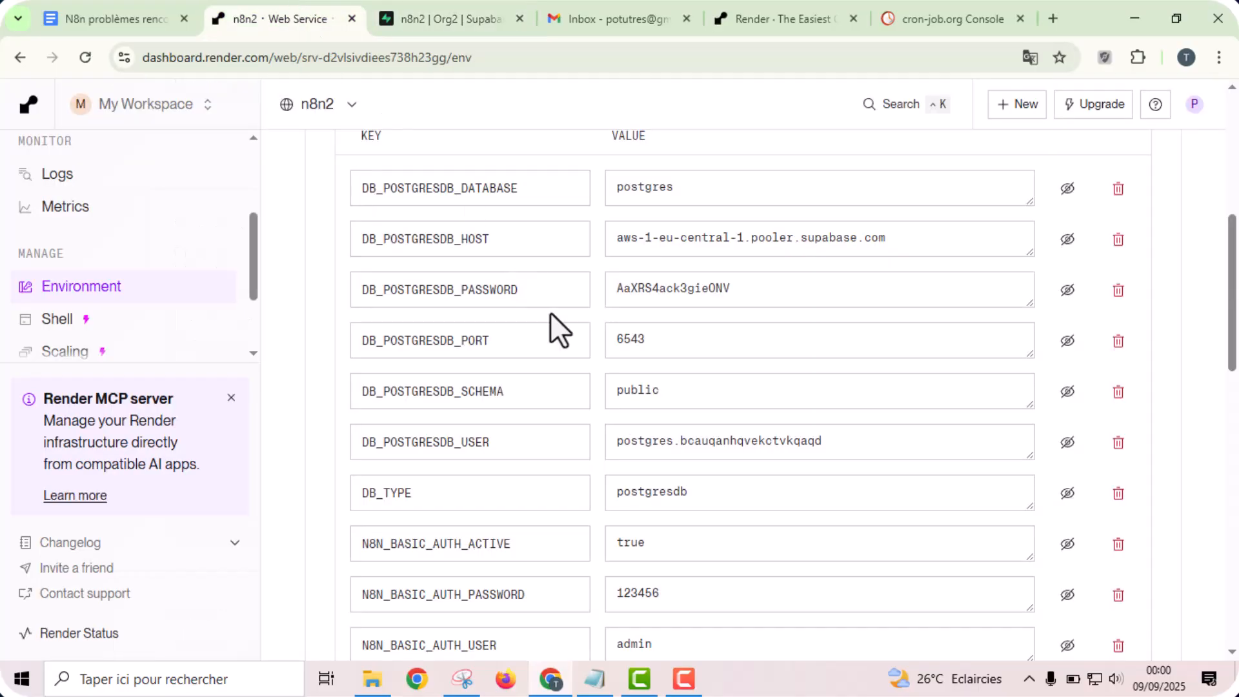
click(714, 441)
key(ctrl+a)
key(ctrl+v)
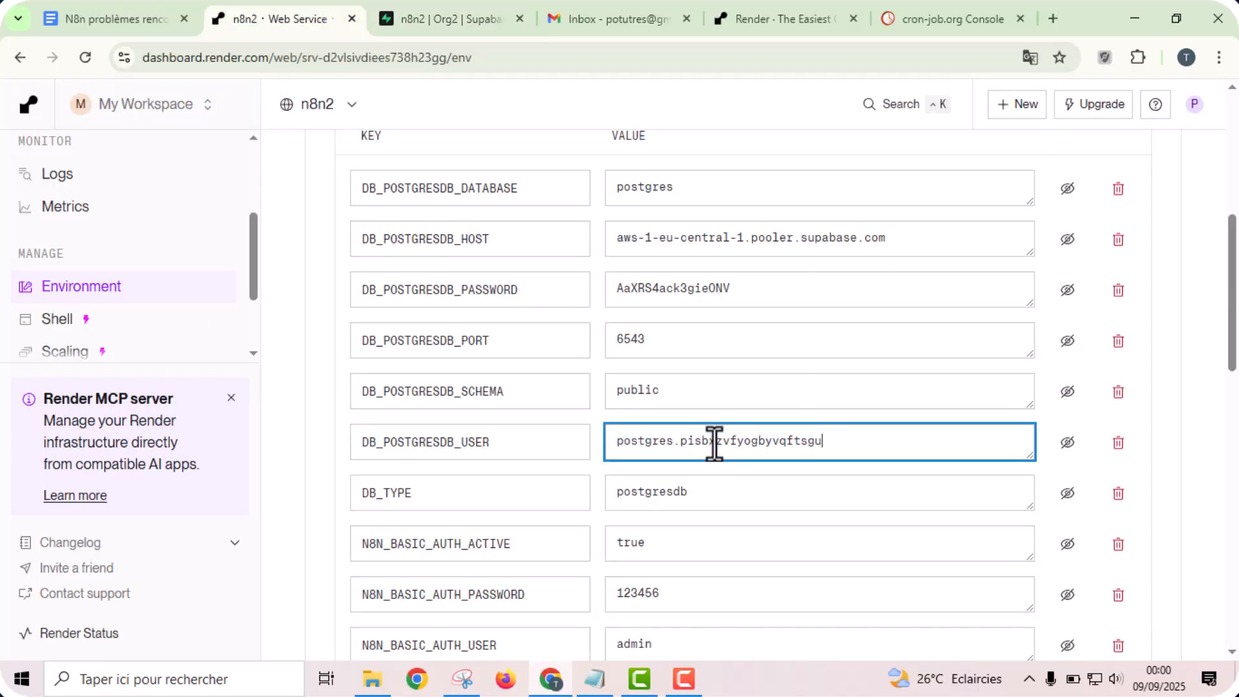
click(599, 444)
scroll(599, 443, down, 2)
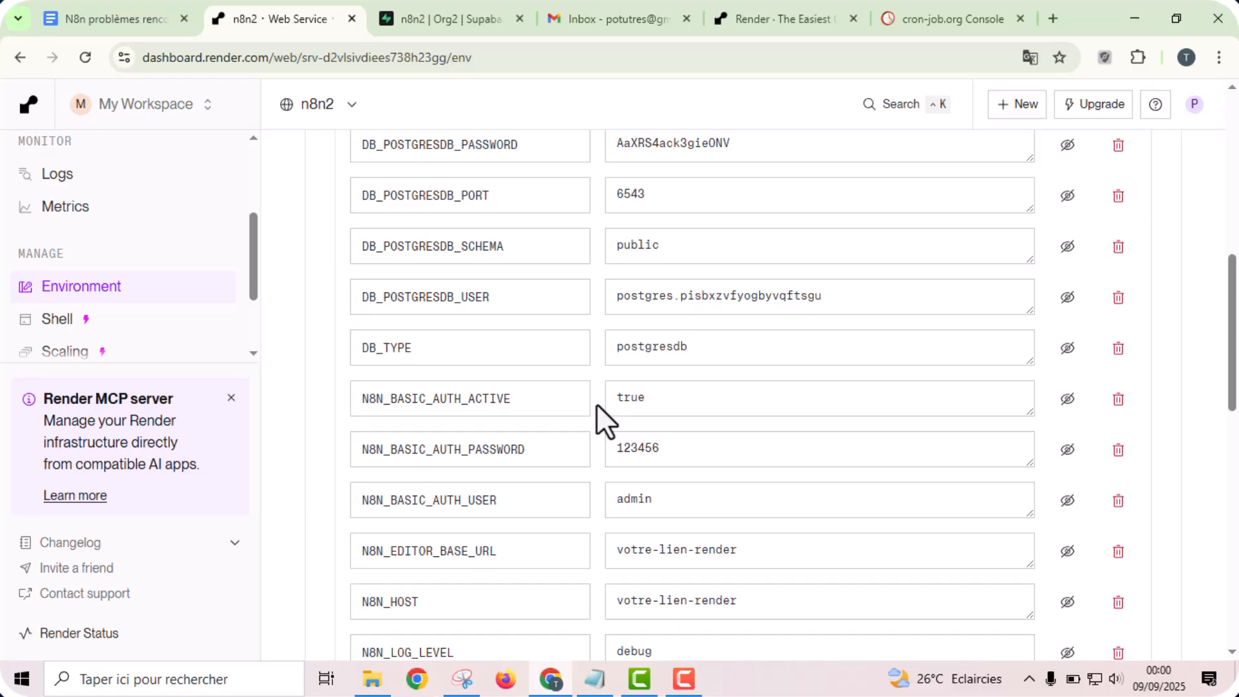
scroll(597, 404, down, 1)
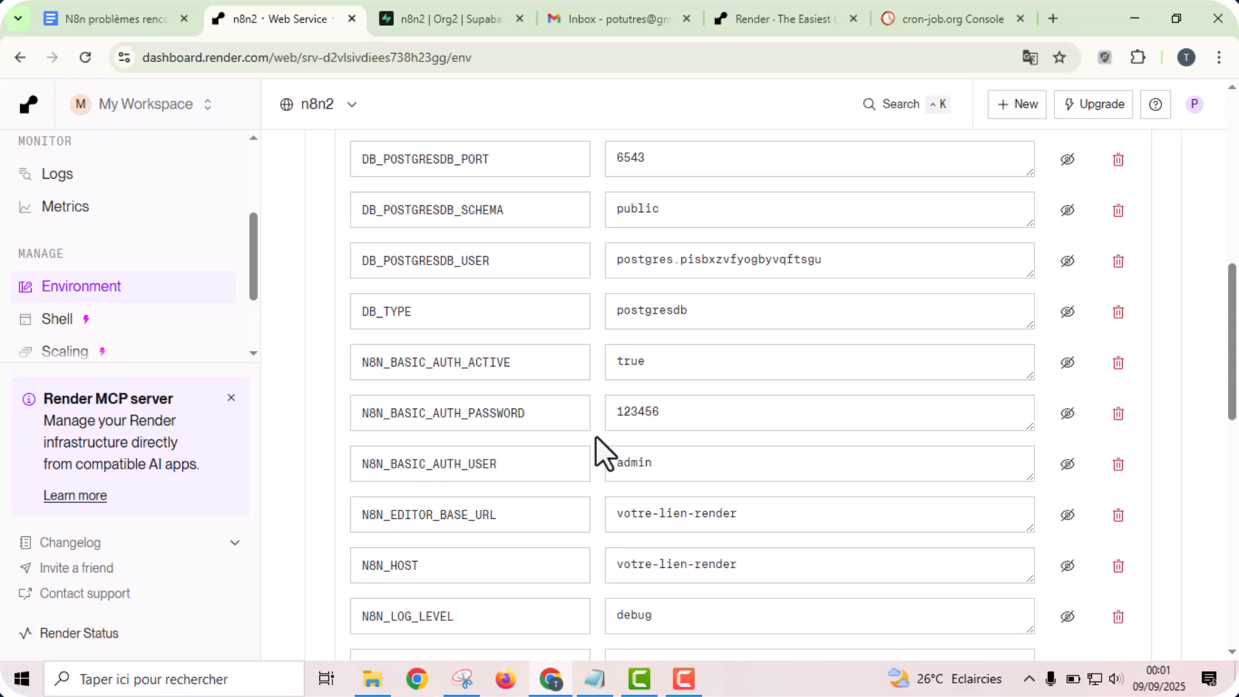
scroll(595, 435, down, 2)
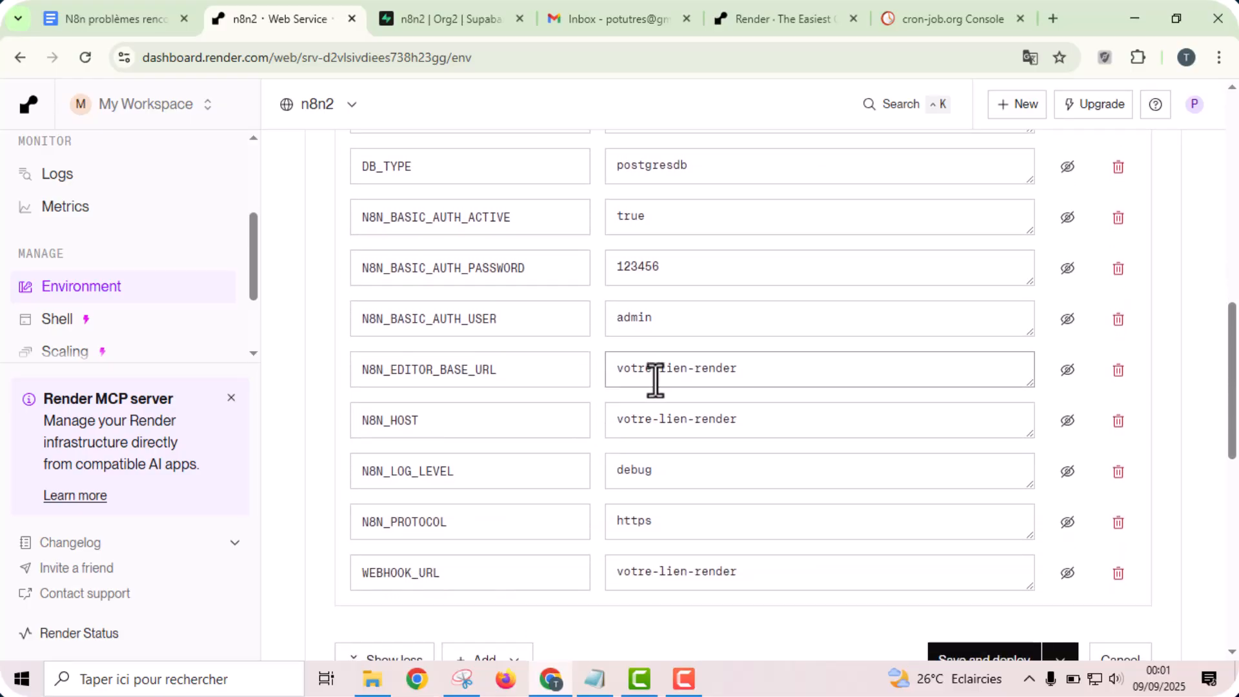
drag(1234, 405, 1236, 202)
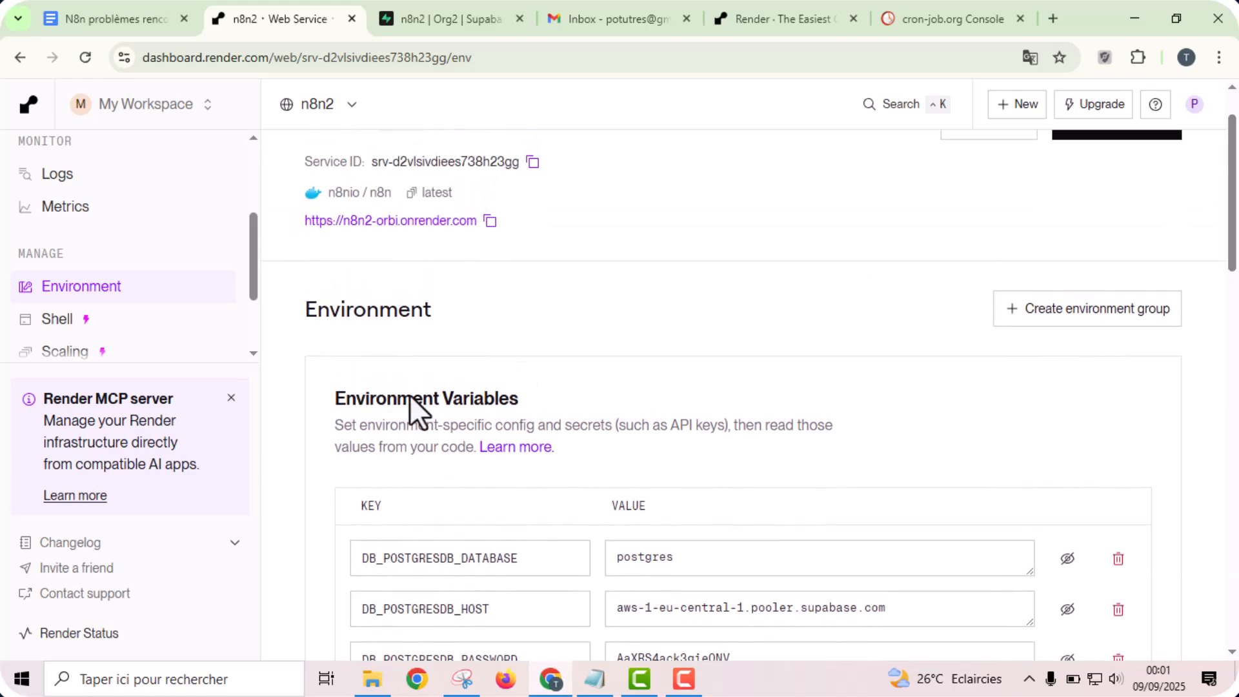
click(495, 229)
scroll(853, 269, down, 10)
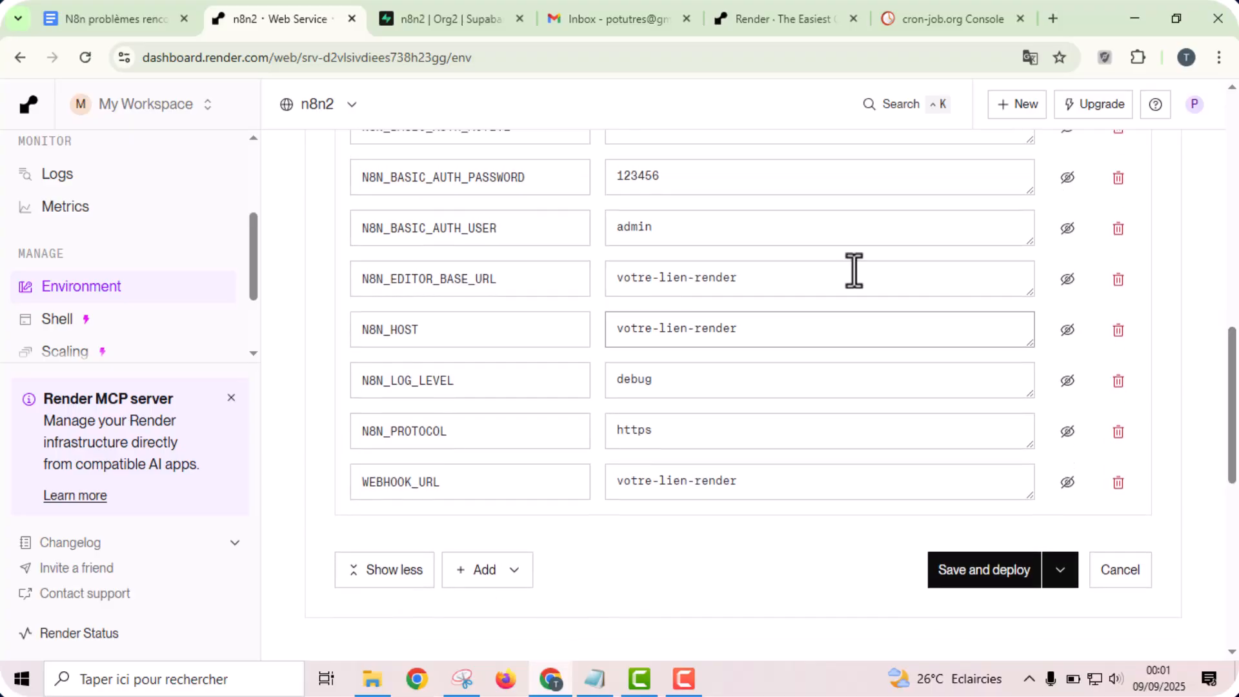
click(769, 277)
key(ctrl+a)
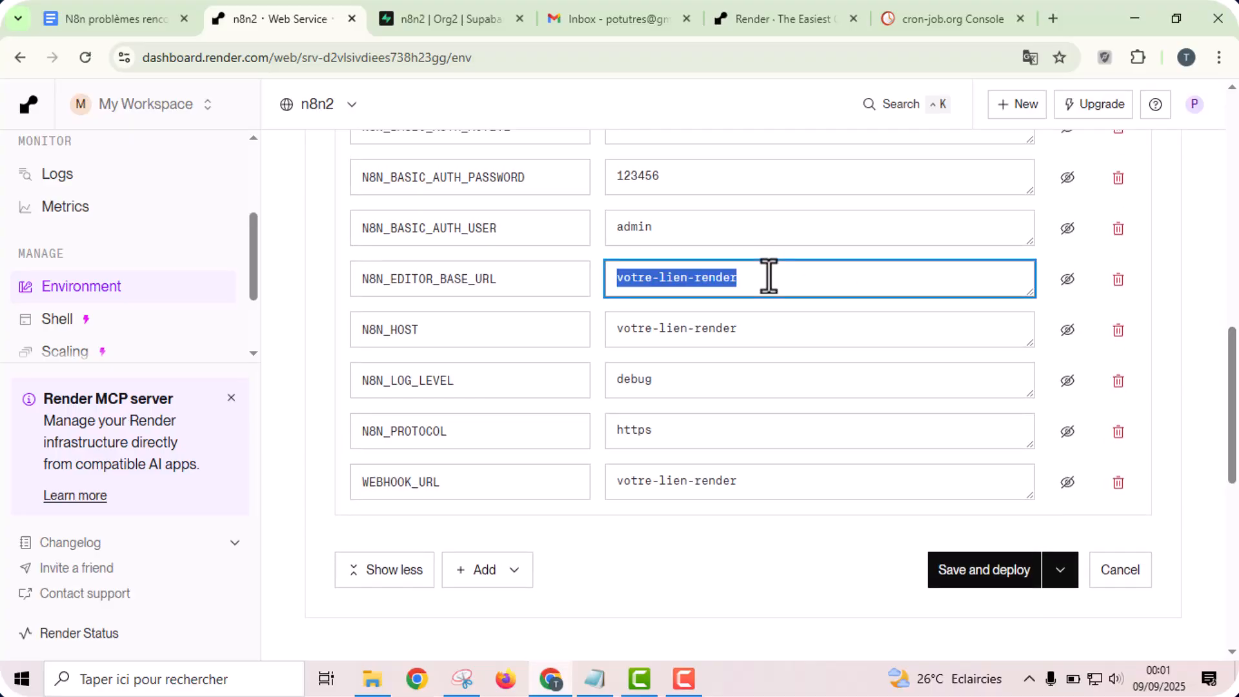
key(ctrl+v)
click(764, 329)
key(ctrl+a)
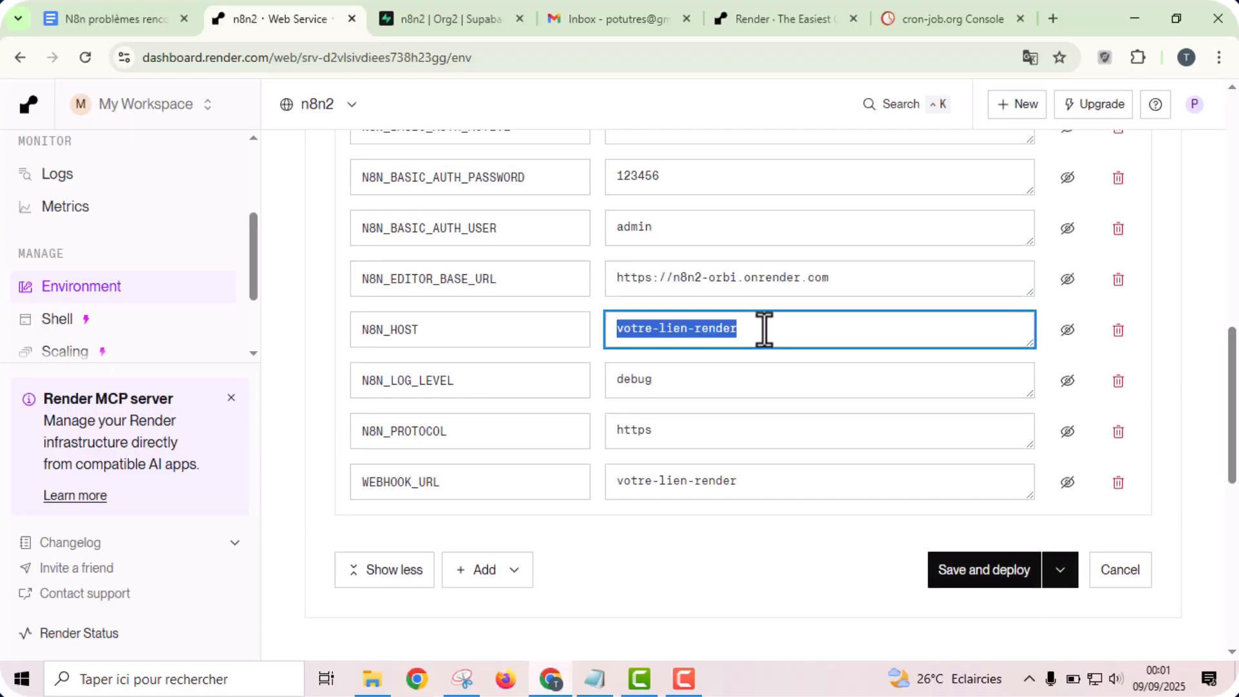
key(ctrl+v)
click(756, 500)
key(ctrl+a)
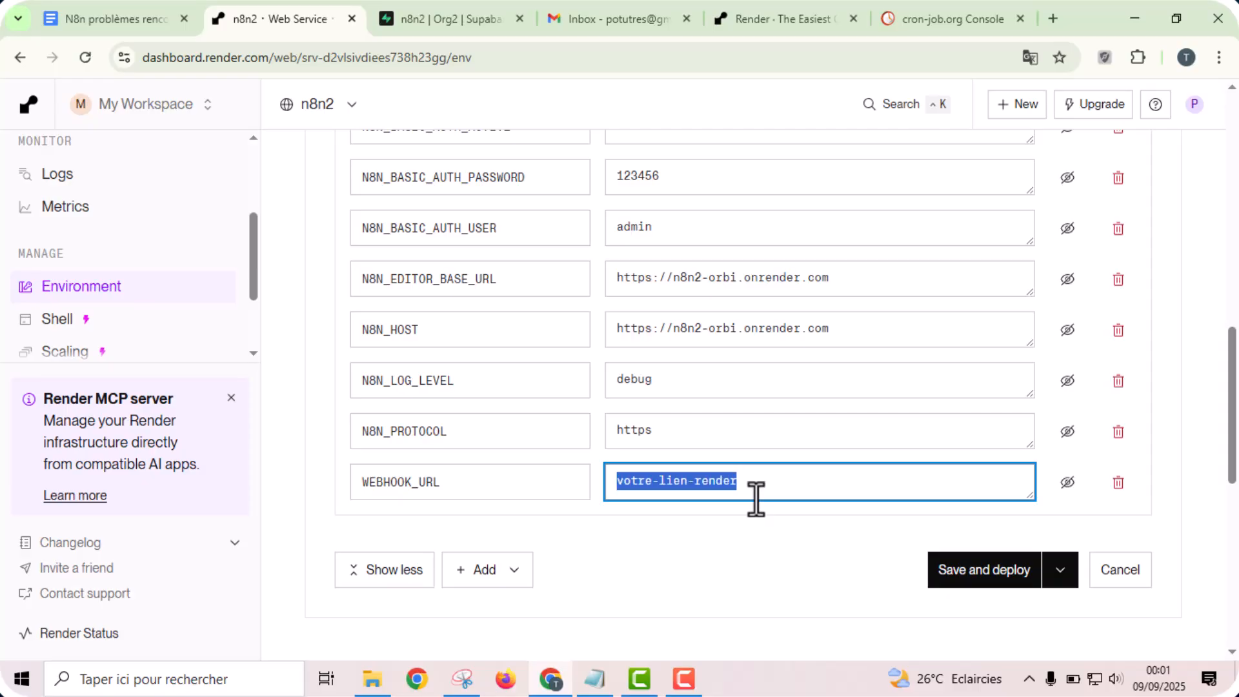
key(ctrl+v)
click(672, 521)
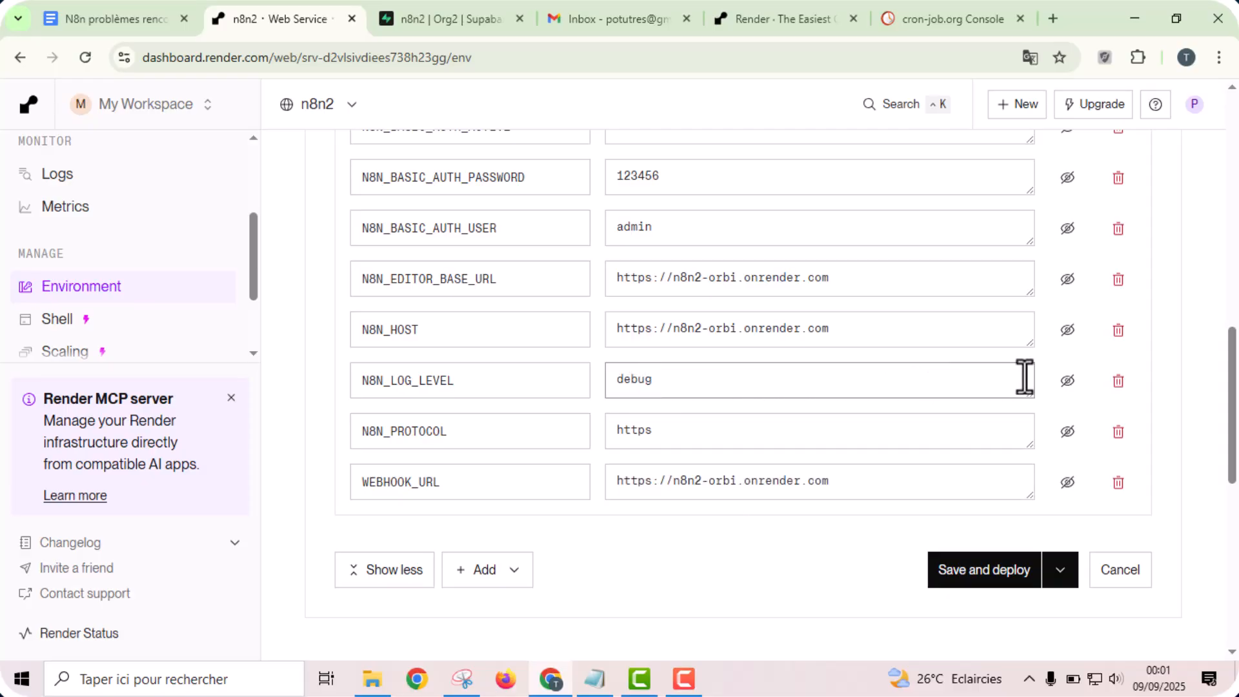
- Delete the N8N_LOG_LEVEL variable from the Render environment and remove its line from the variable list in the Google Doc
click(1118, 387)
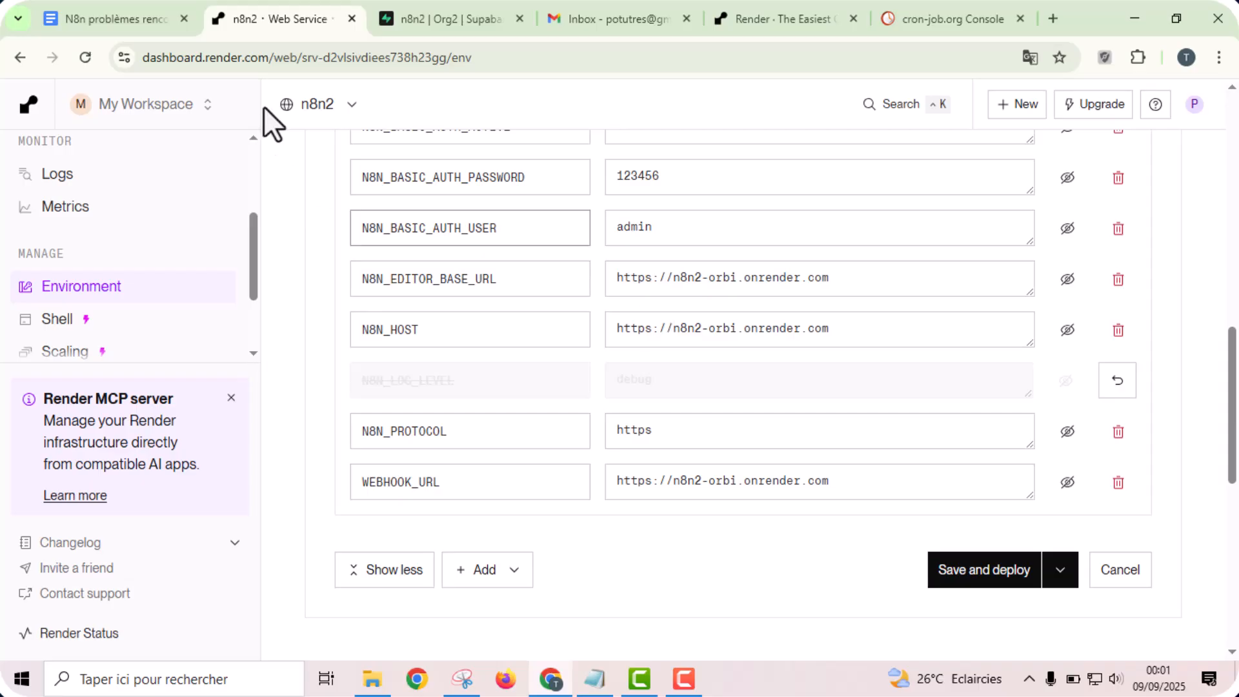
click(116, 19)
click(589, 455)
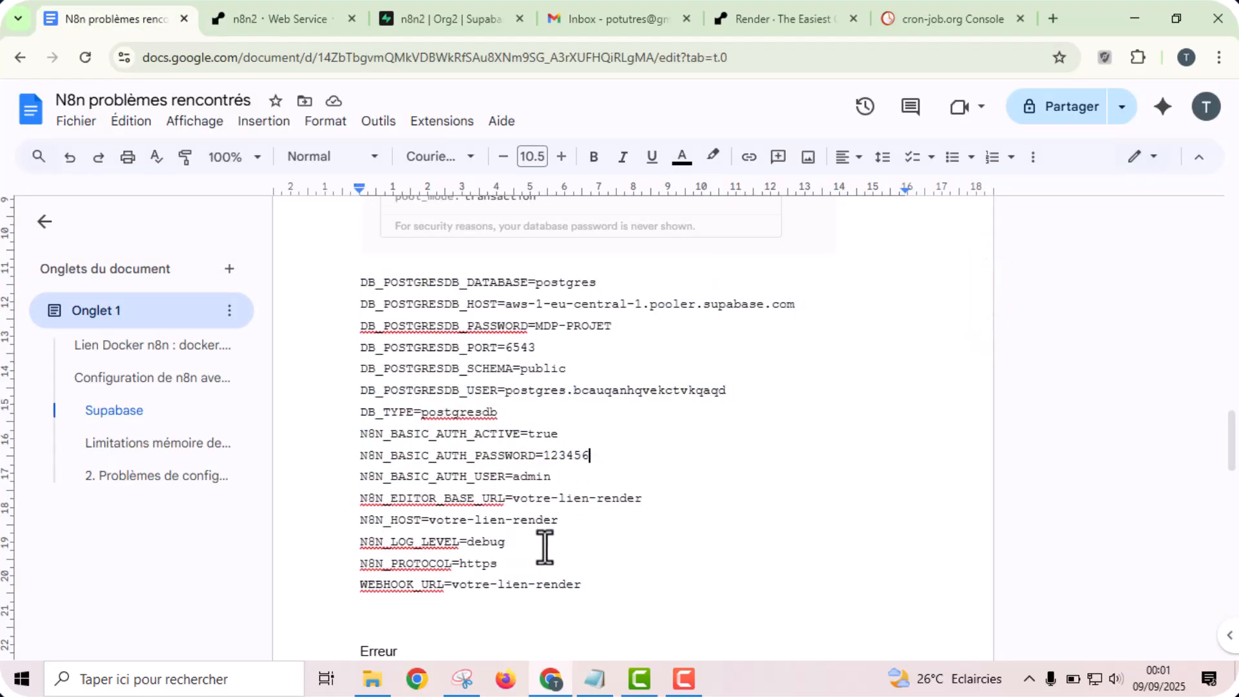
drag(519, 542, 587, 516)
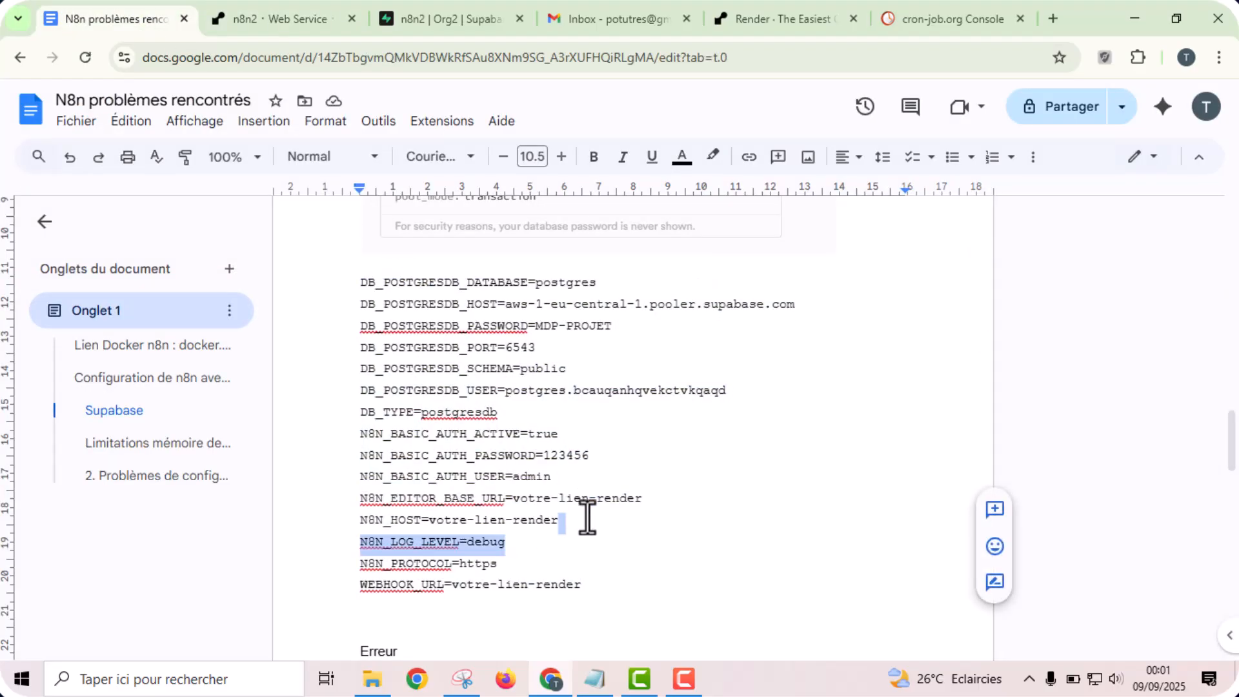
key(BackSpace)
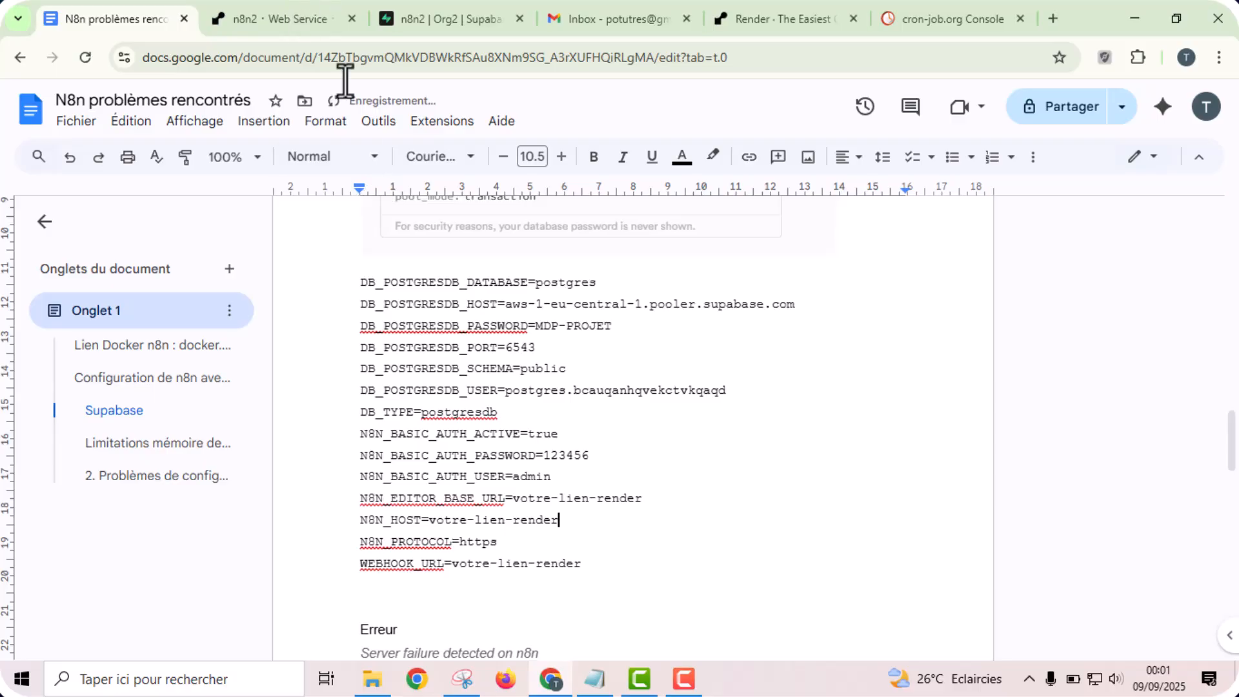
- Return to the n8n2 service on Render, then save the environment variables and deploy
click(290, 19)
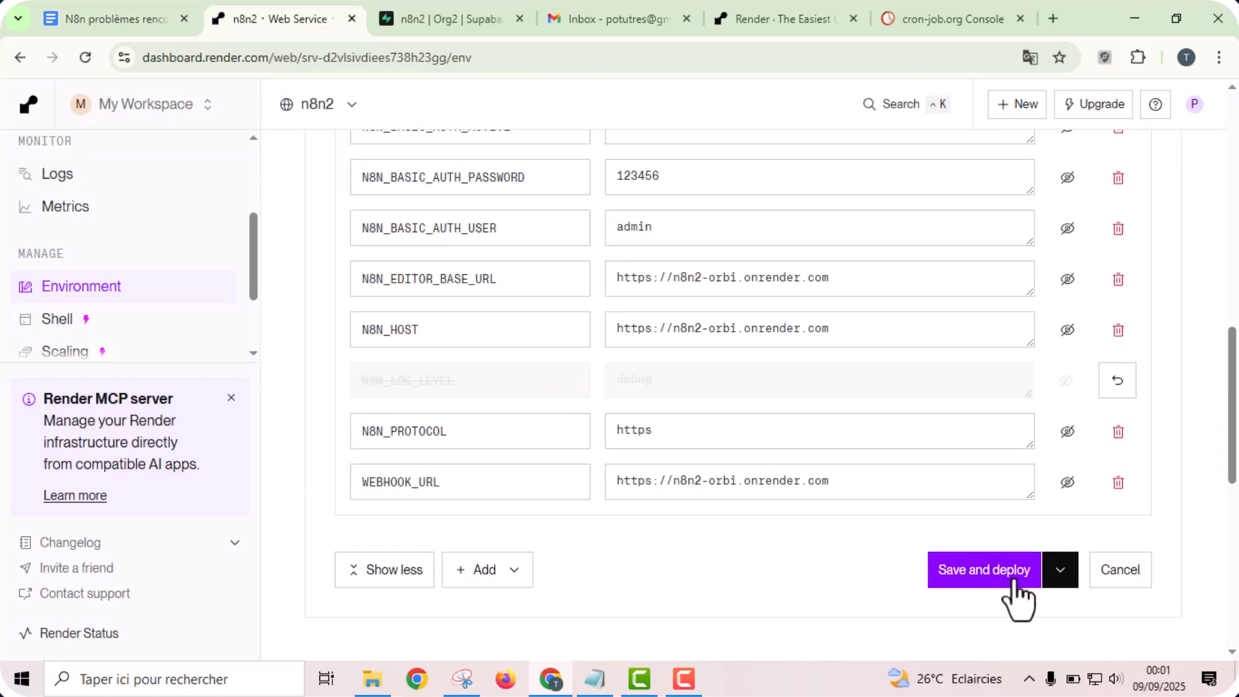
click(975, 571)
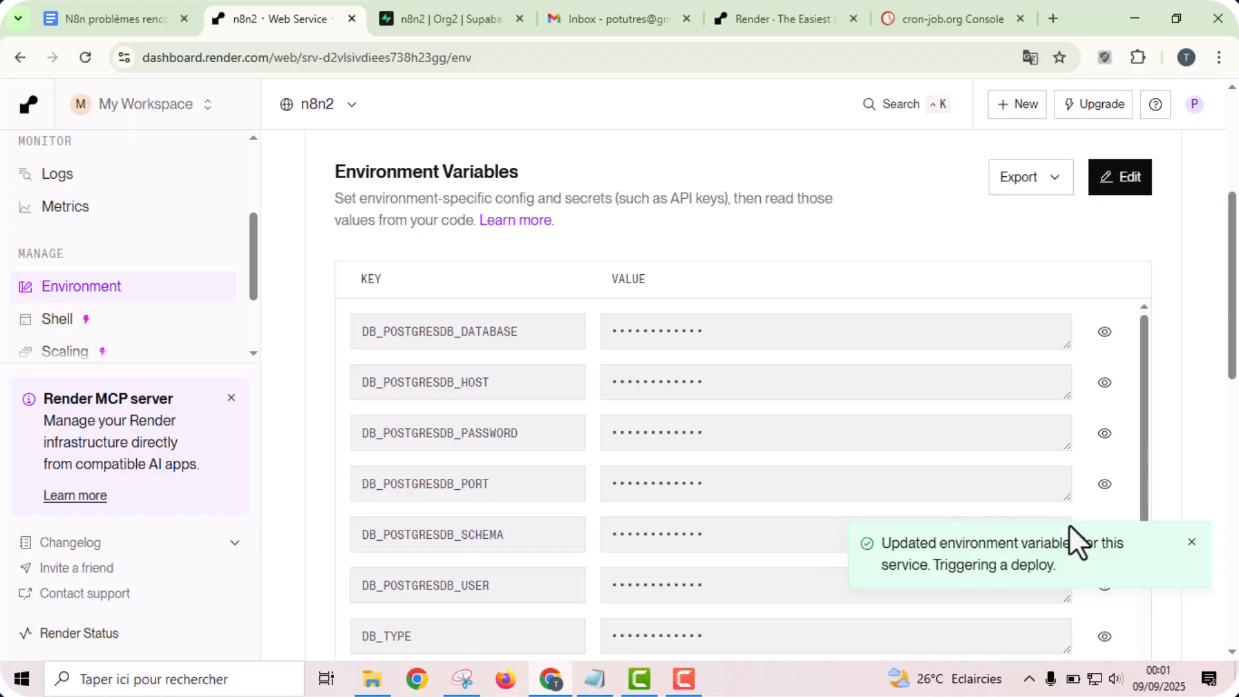
click(1191, 543)
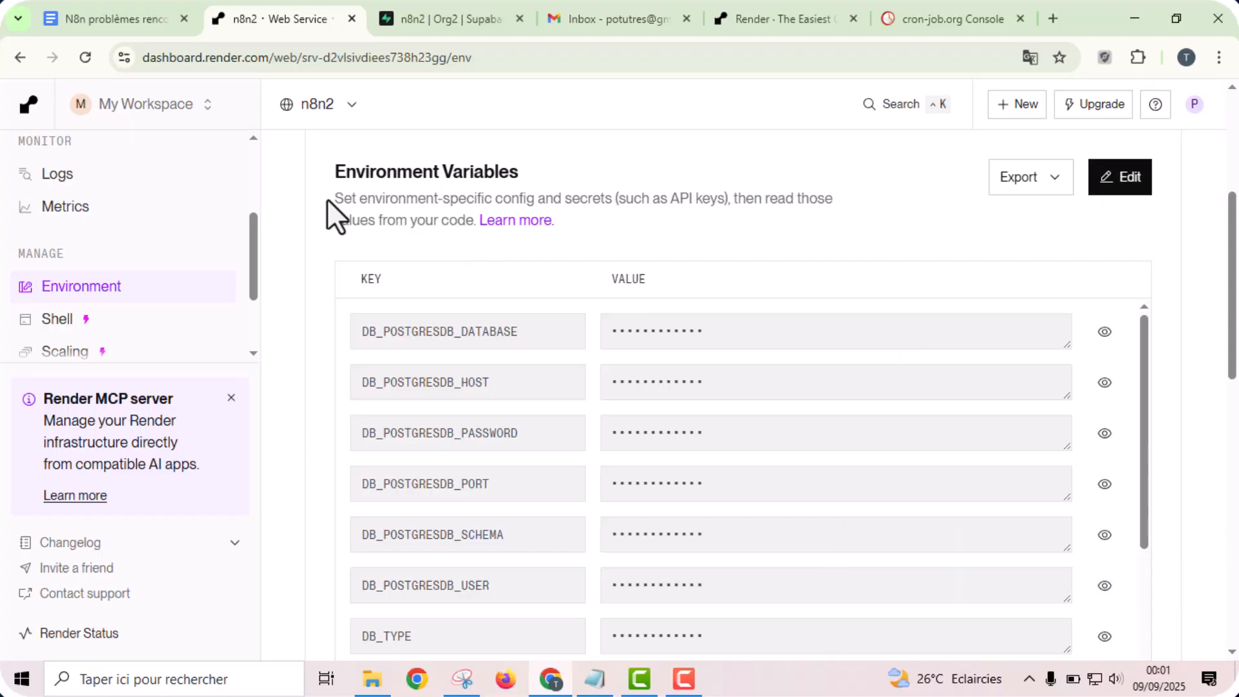
- Open the latest started deploy from the n8n2 service's events and view its log
drag(254, 223, 257, 145)
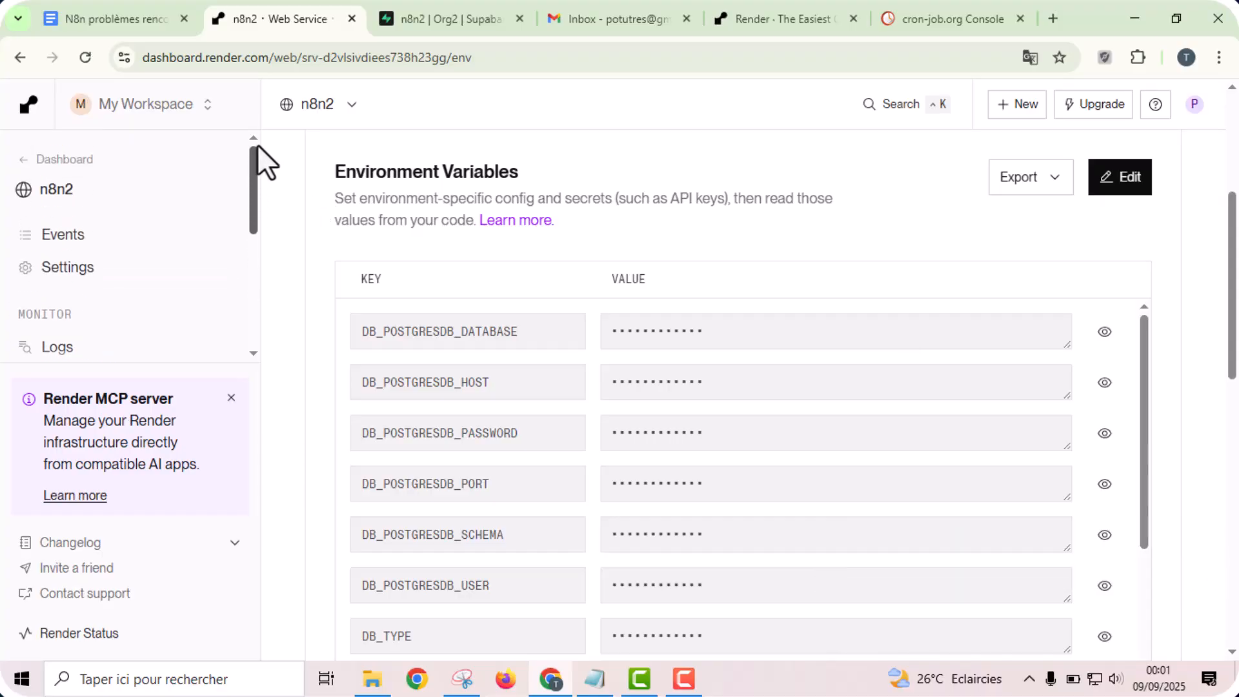
click(107, 249)
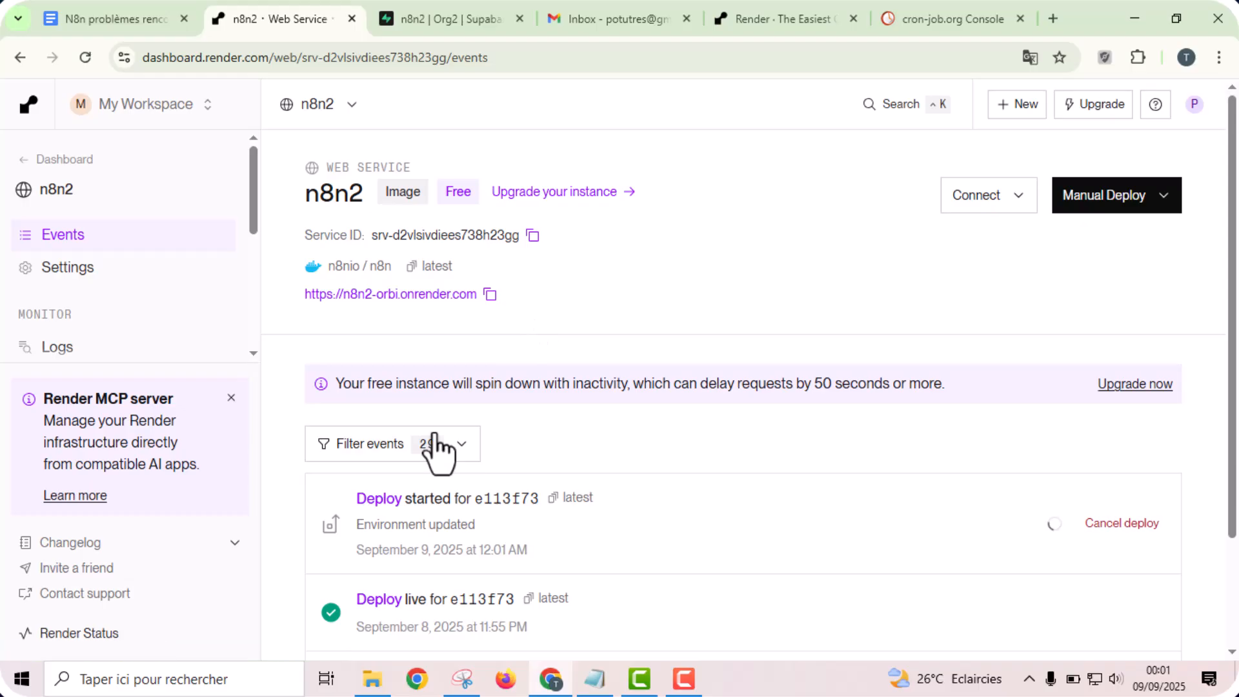
click(381, 500)
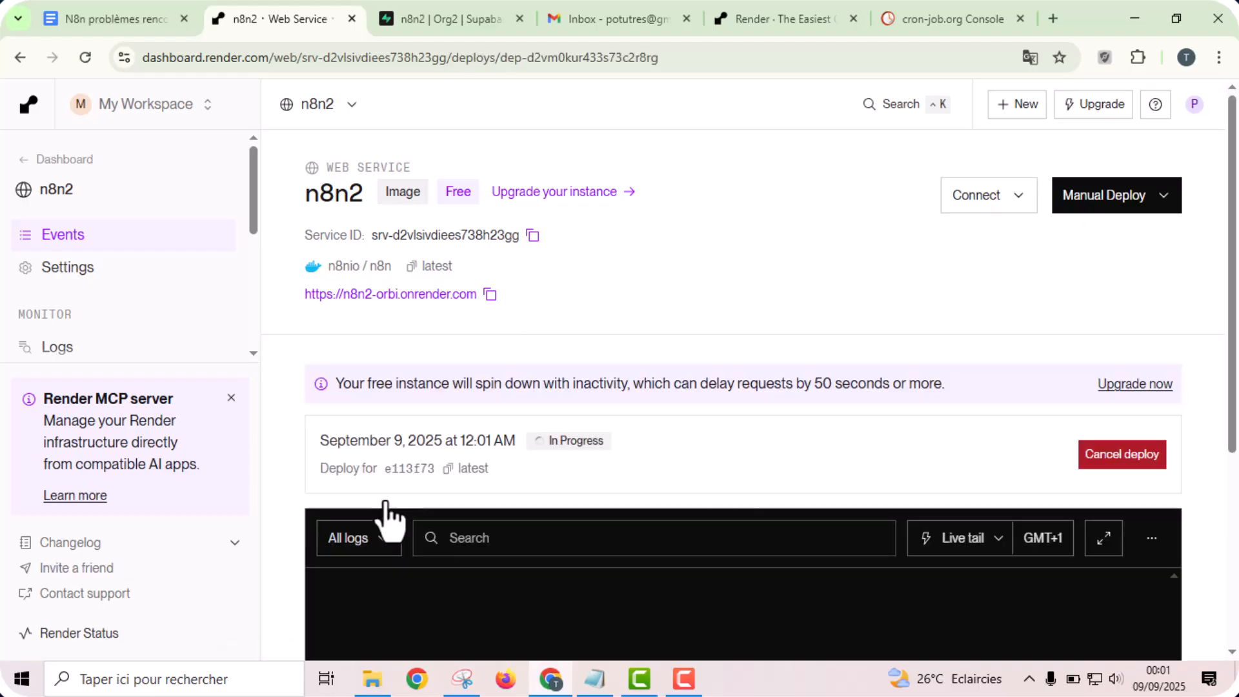
scroll(1234, 451, down, 4)
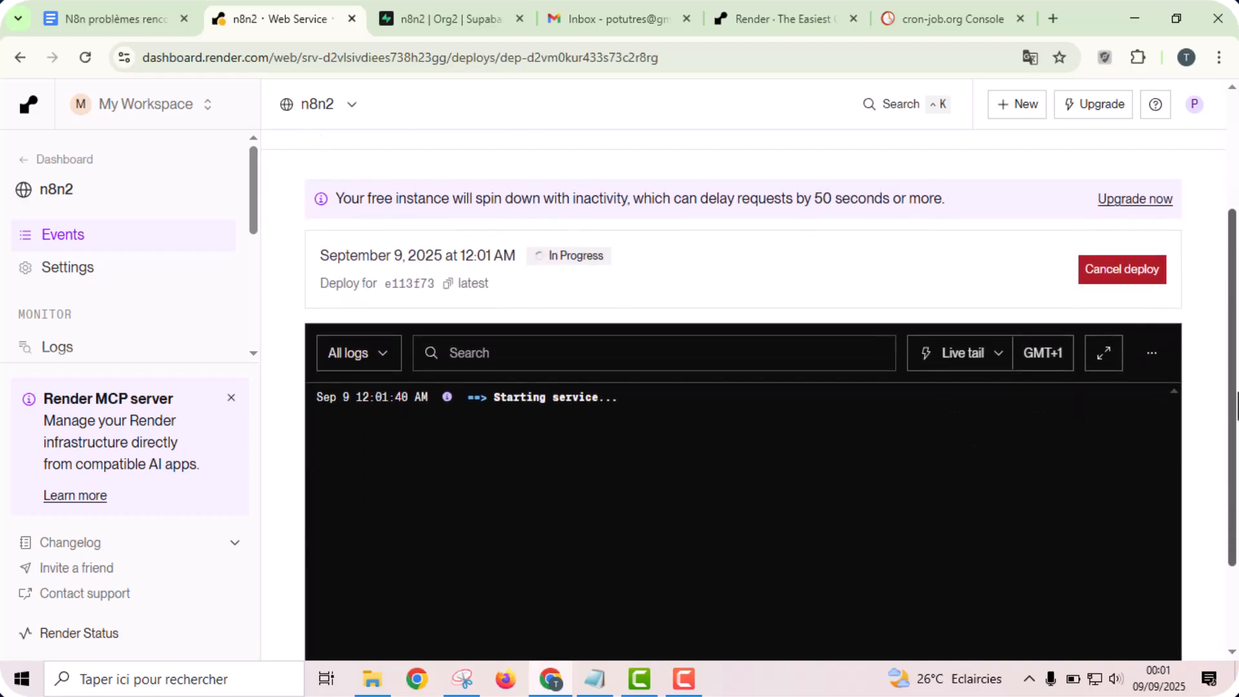
- Switch to Supabase, close the connection details and check the n8n2 project's public tables in the Table Editor
click(458, 18)
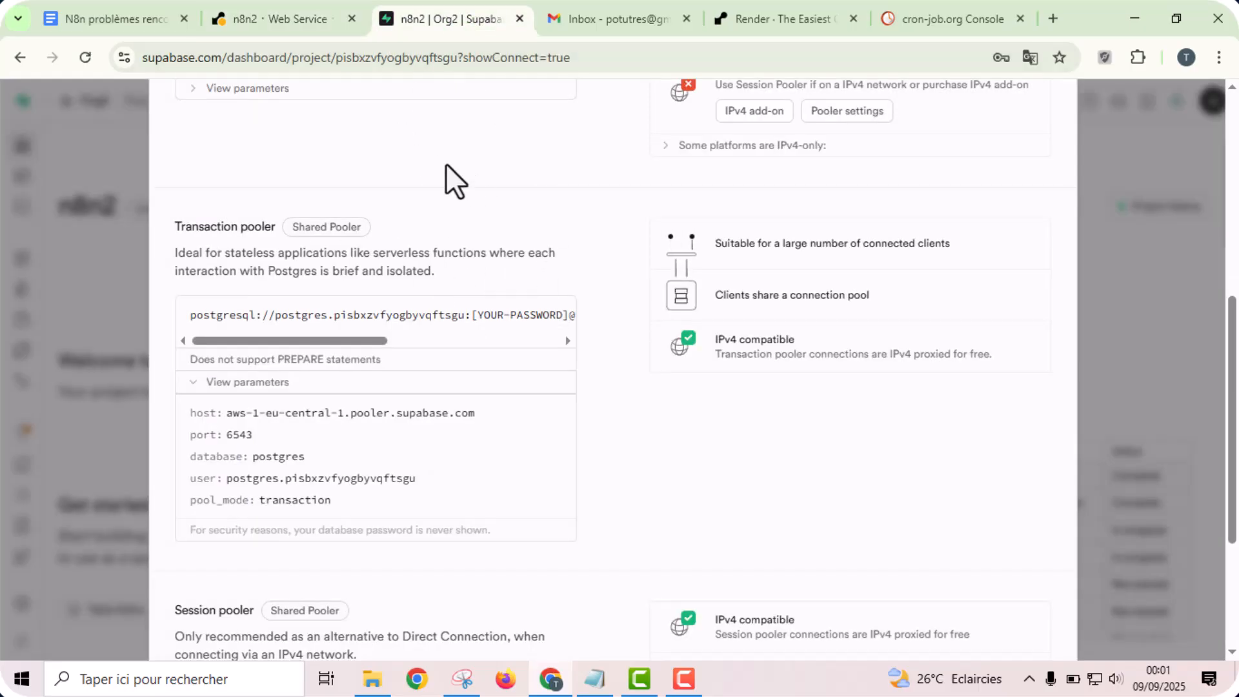
click(91, 291)
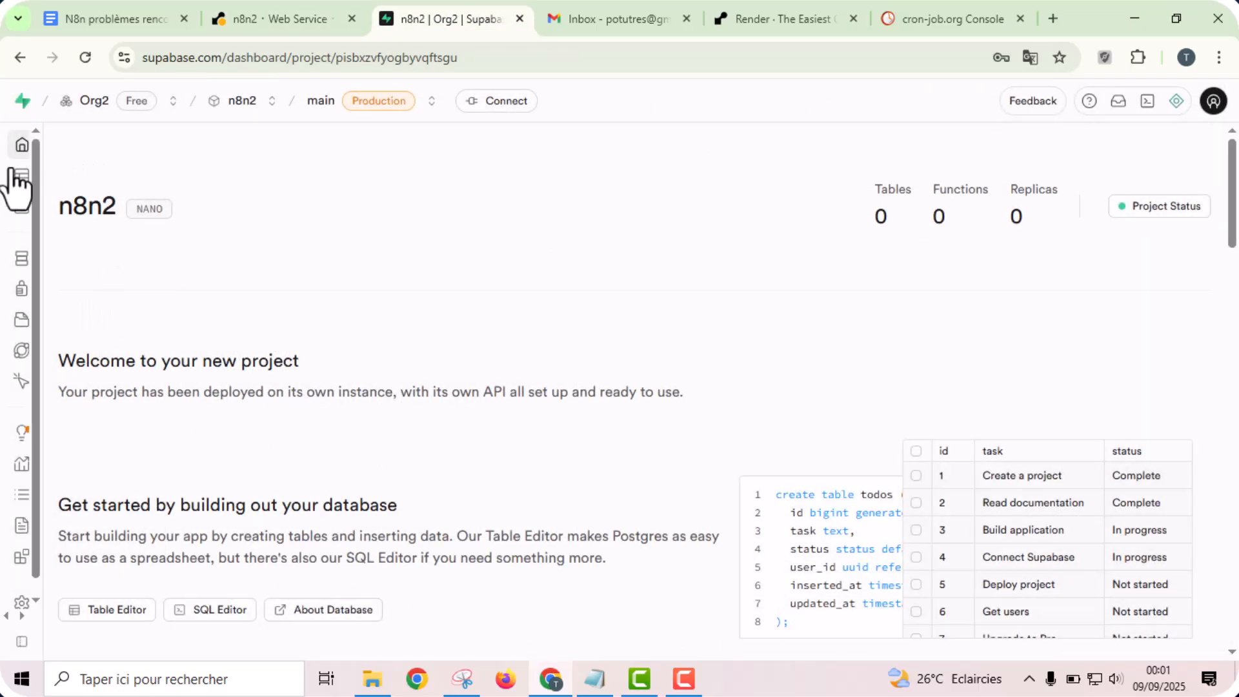
click(43, 182)
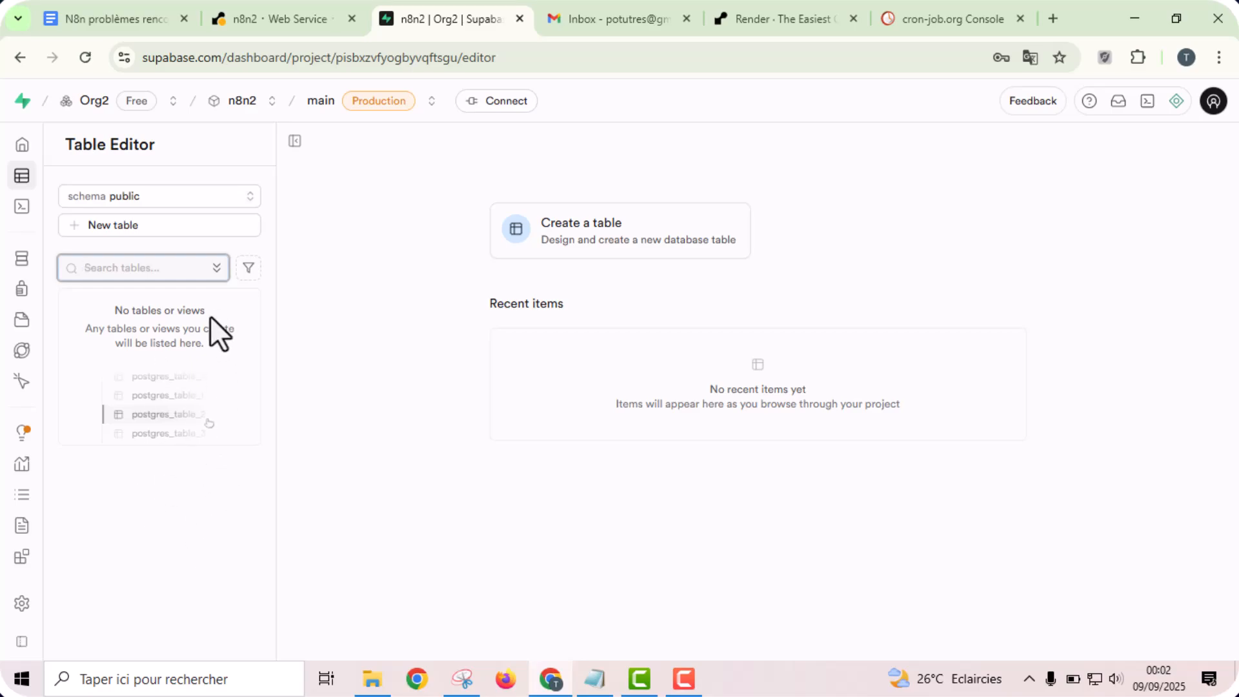
click(223, 350)
- Check the deploy log on Render and the table count on Supabase's n8n2 project overview
click(279, 3)
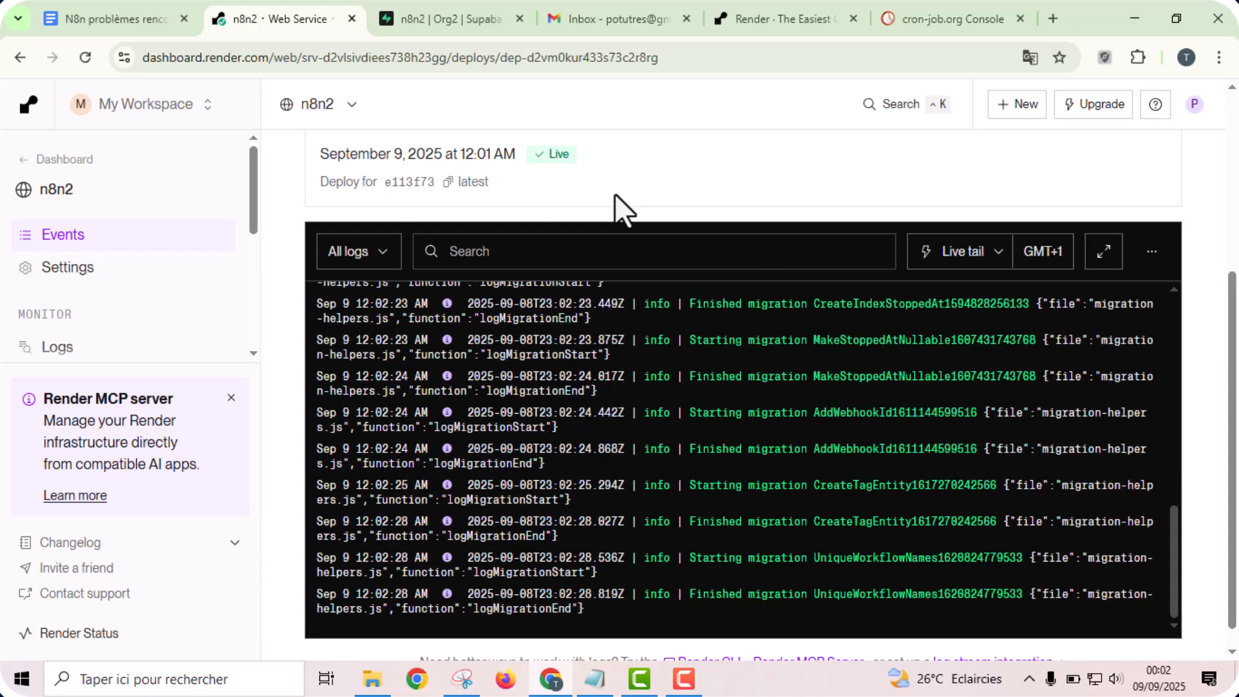
click(435, 15)
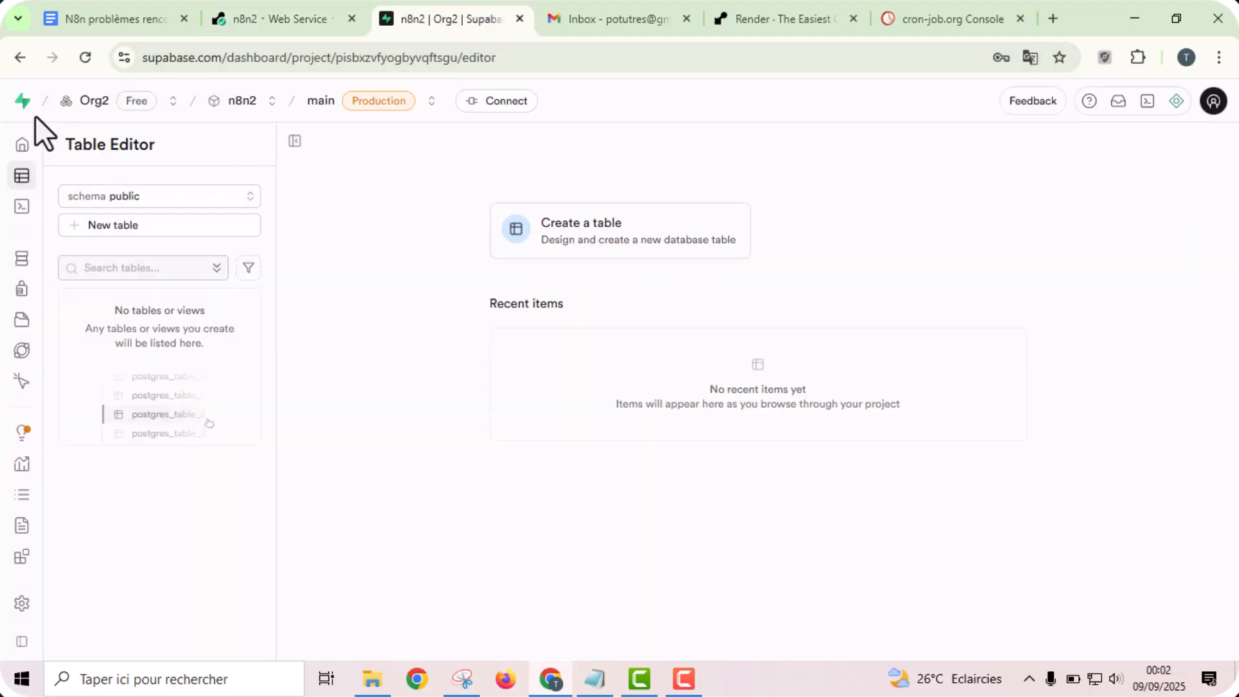
click(21, 148)
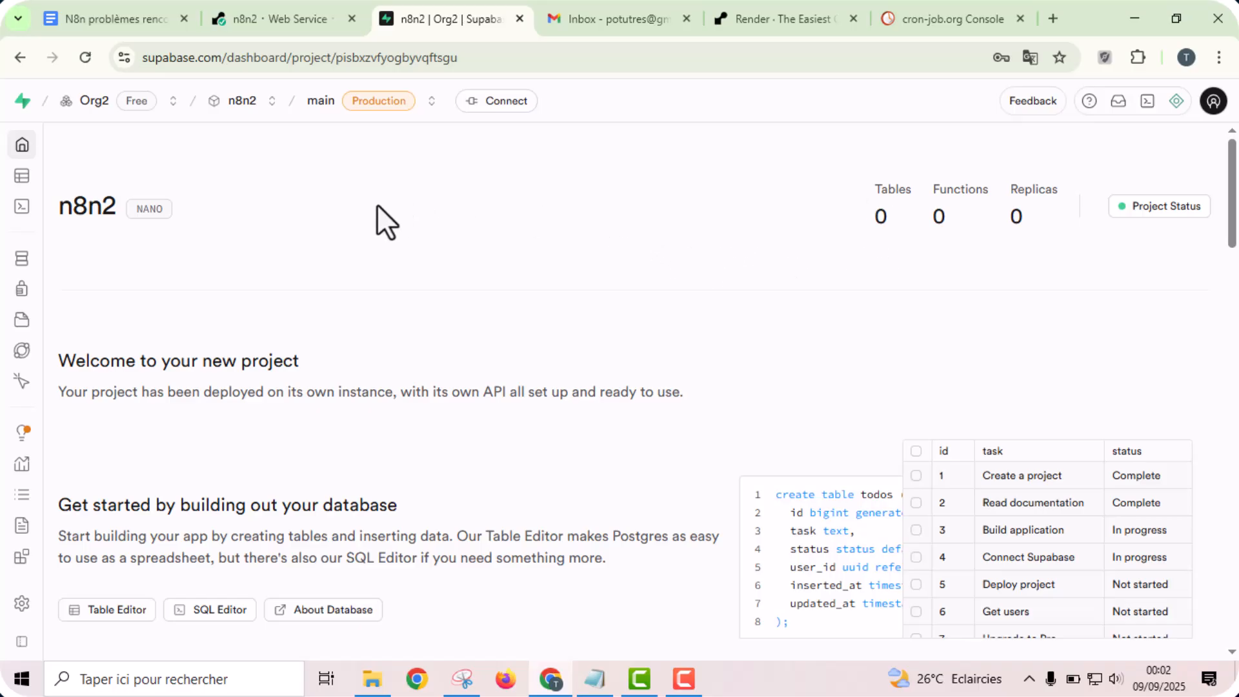
click(298, 15)
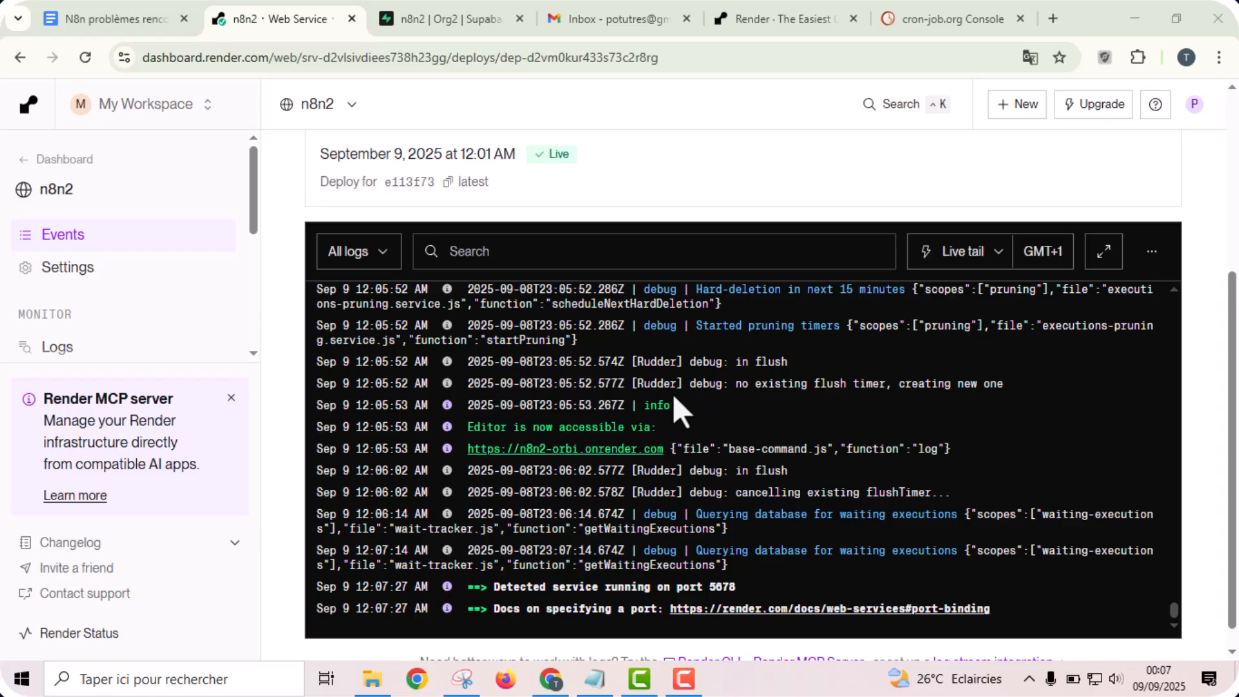
- Return to the Supabase n8n2 project and look through the full list of public tables in the Table Editor
click(440, 3)
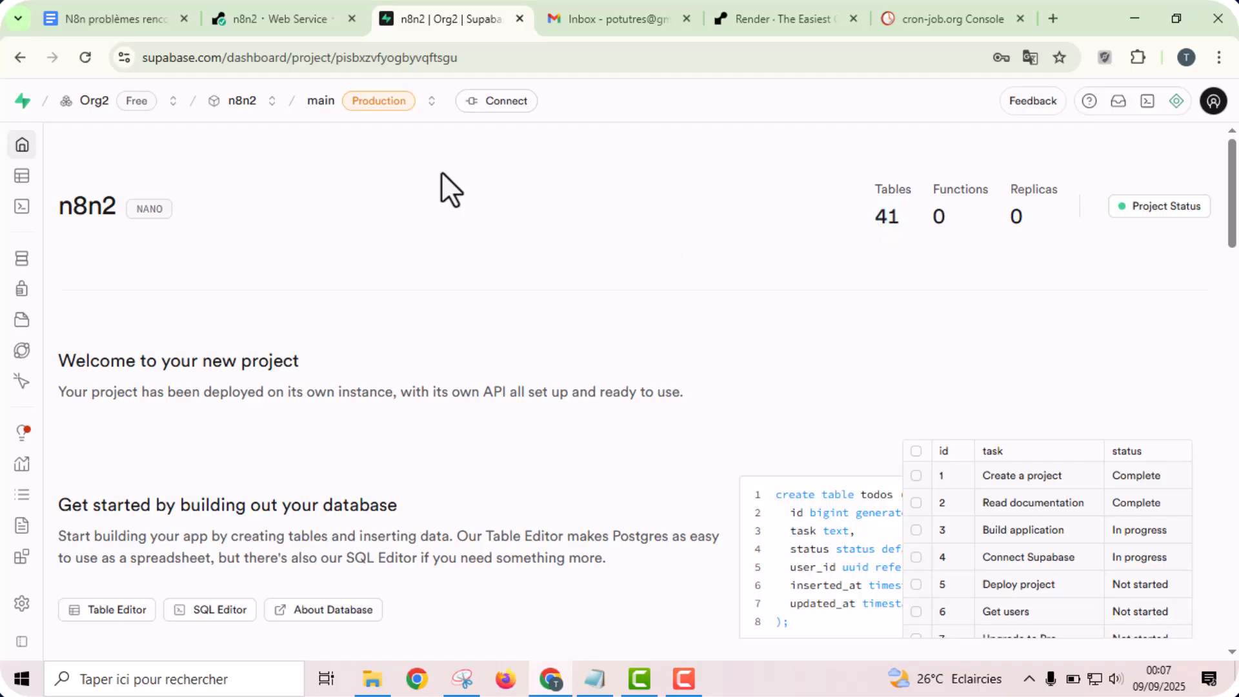
click(32, 178)
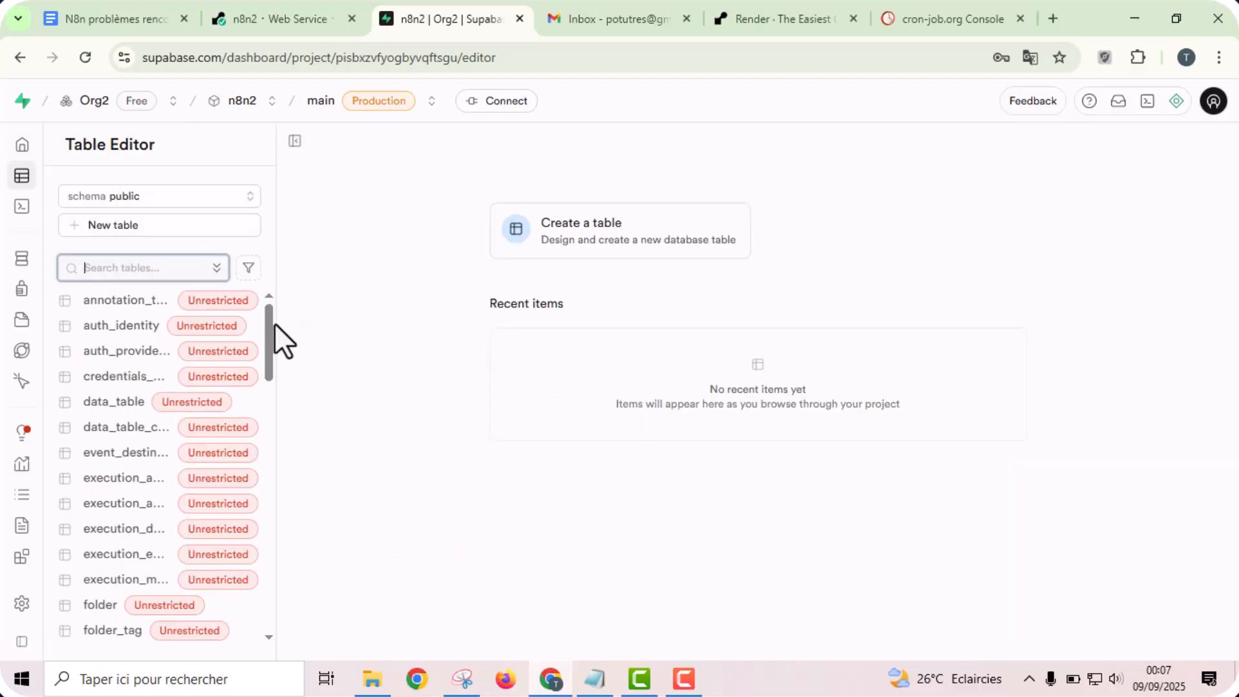
mouse_move(270, 324)
mouse_down()
mouse_move(280, 604)
mouse_move(288, 333)
mouse_move(279, 521)
mouse_up()
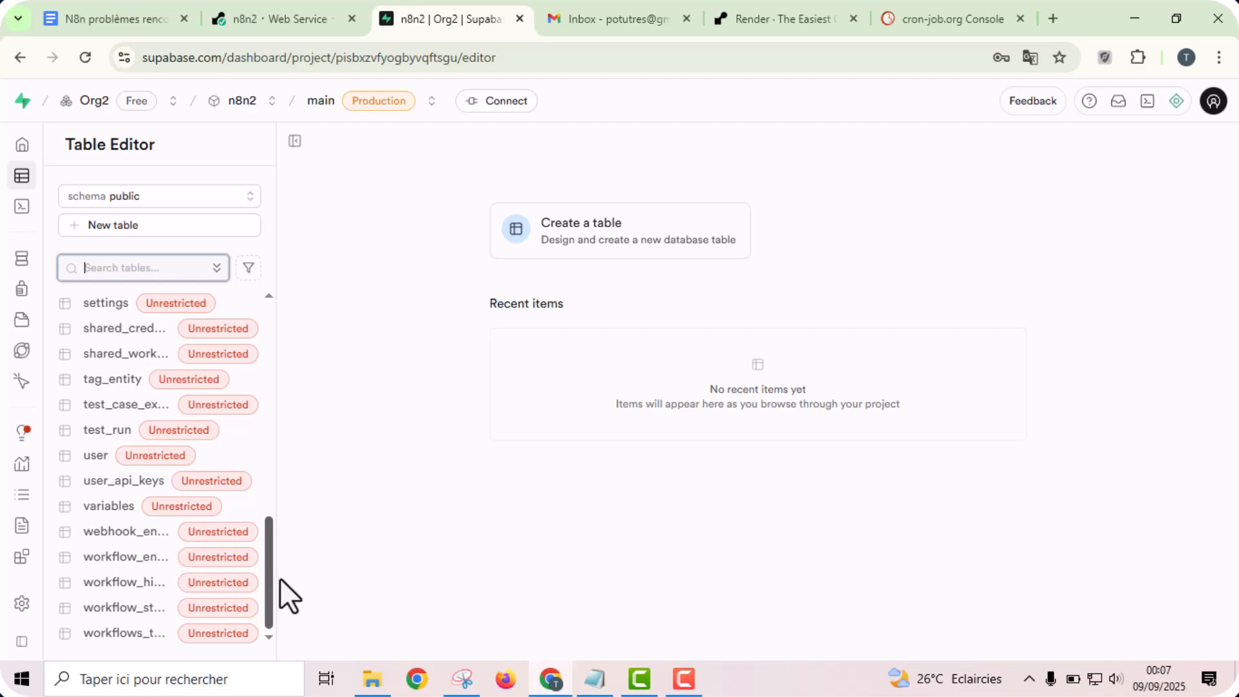
mouse_move(275, 593)
mouse_down()
mouse_move(274, 277)
mouse_move(269, 586)
mouse_up()
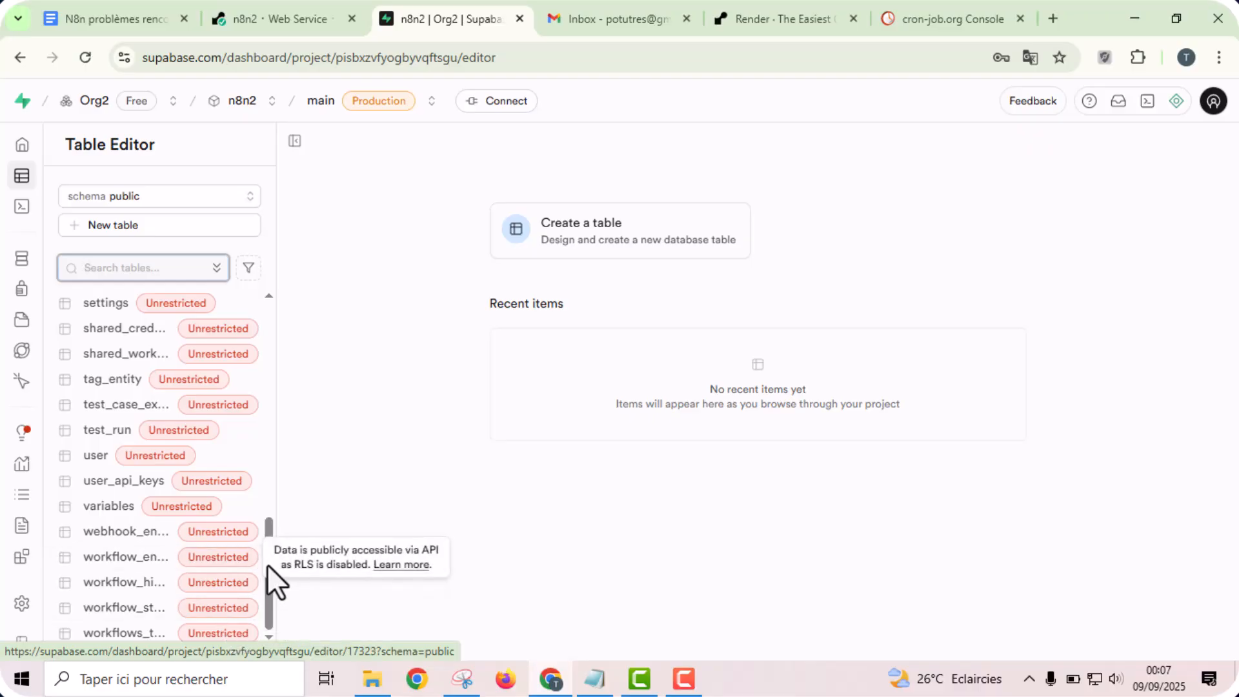
drag(269, 598, 263, 312)
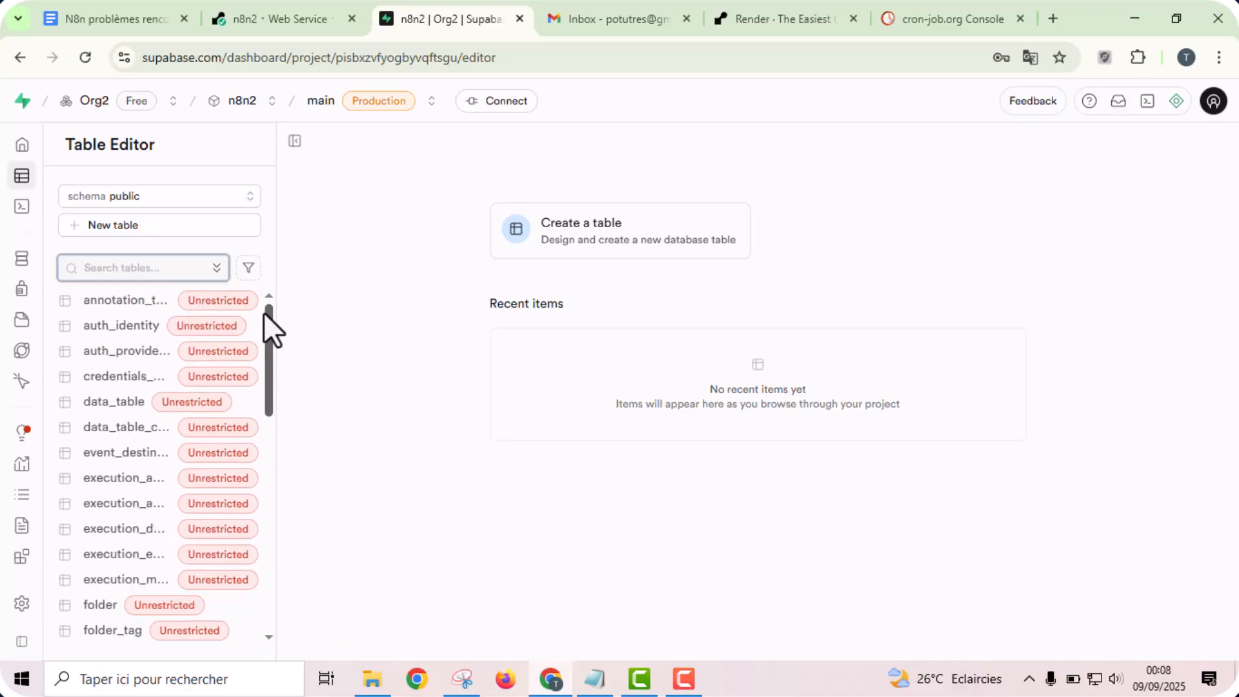
click(300, 18)
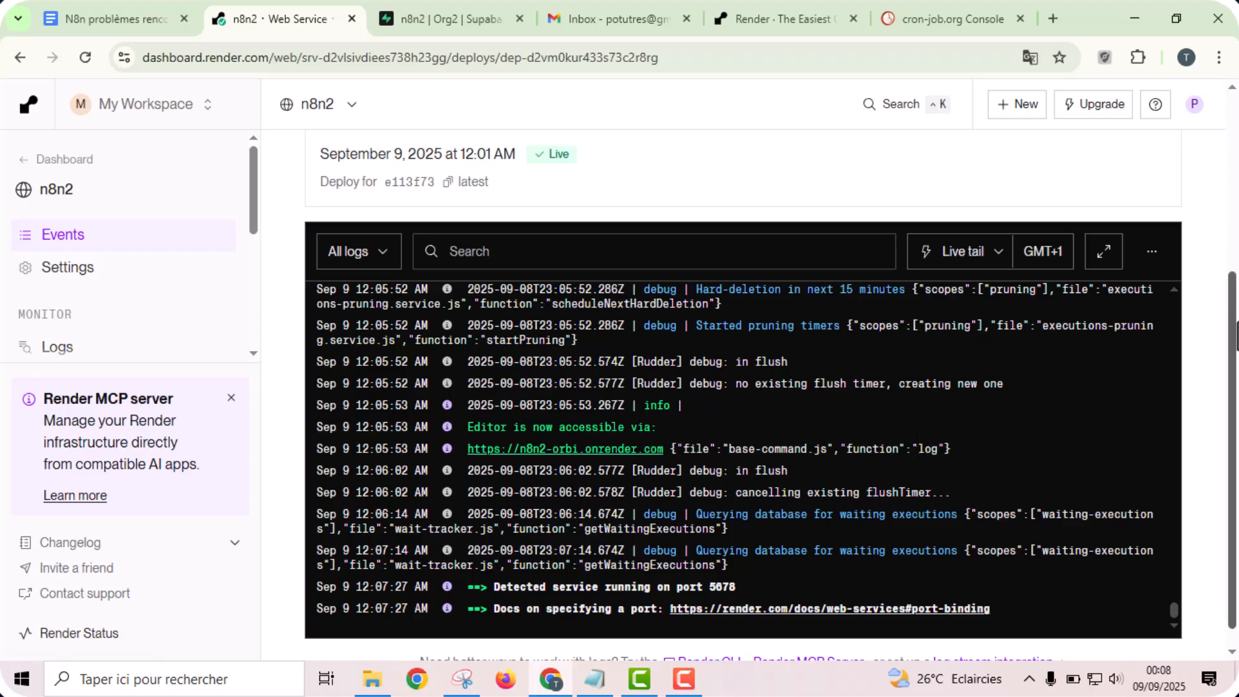
drag(1234, 349, 1235, 213)
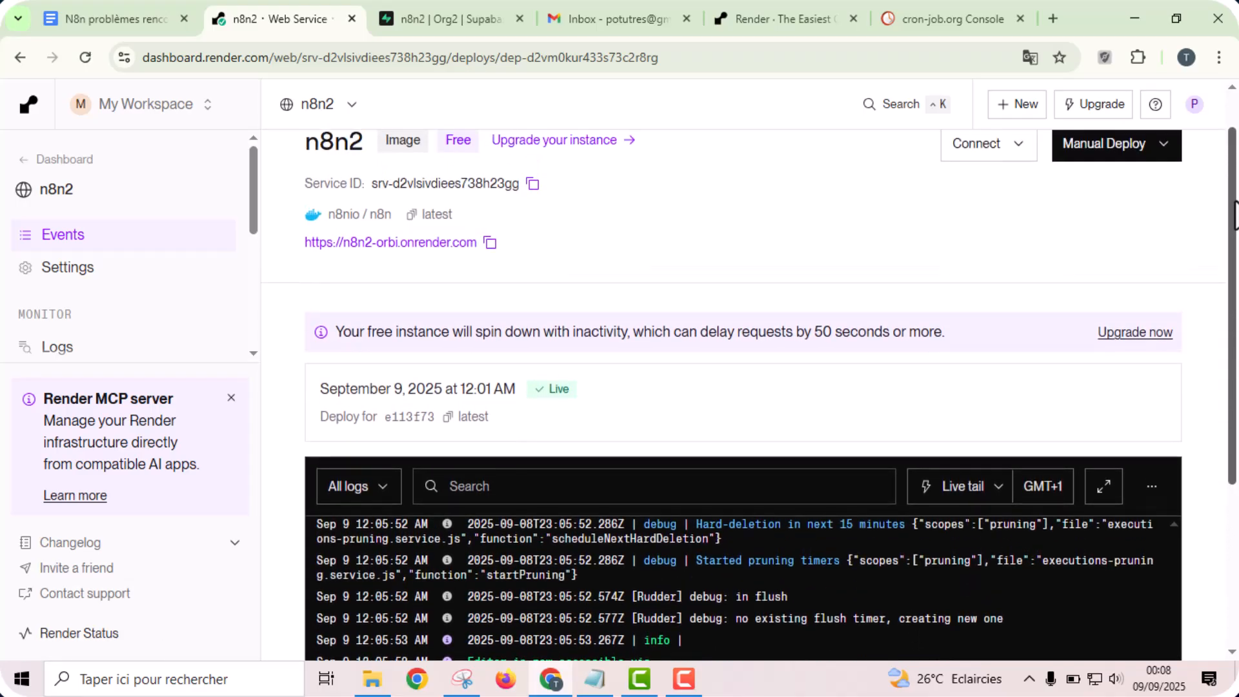
click(390, 243)
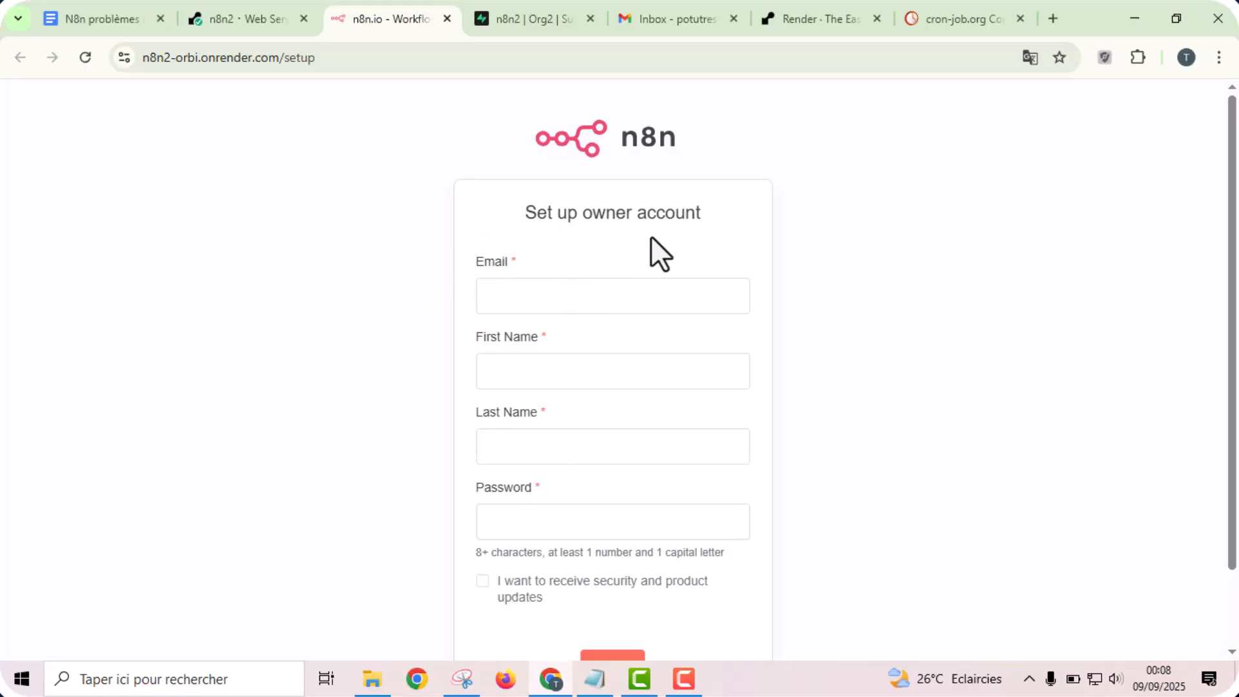
scroll(767, 240, down, 1)
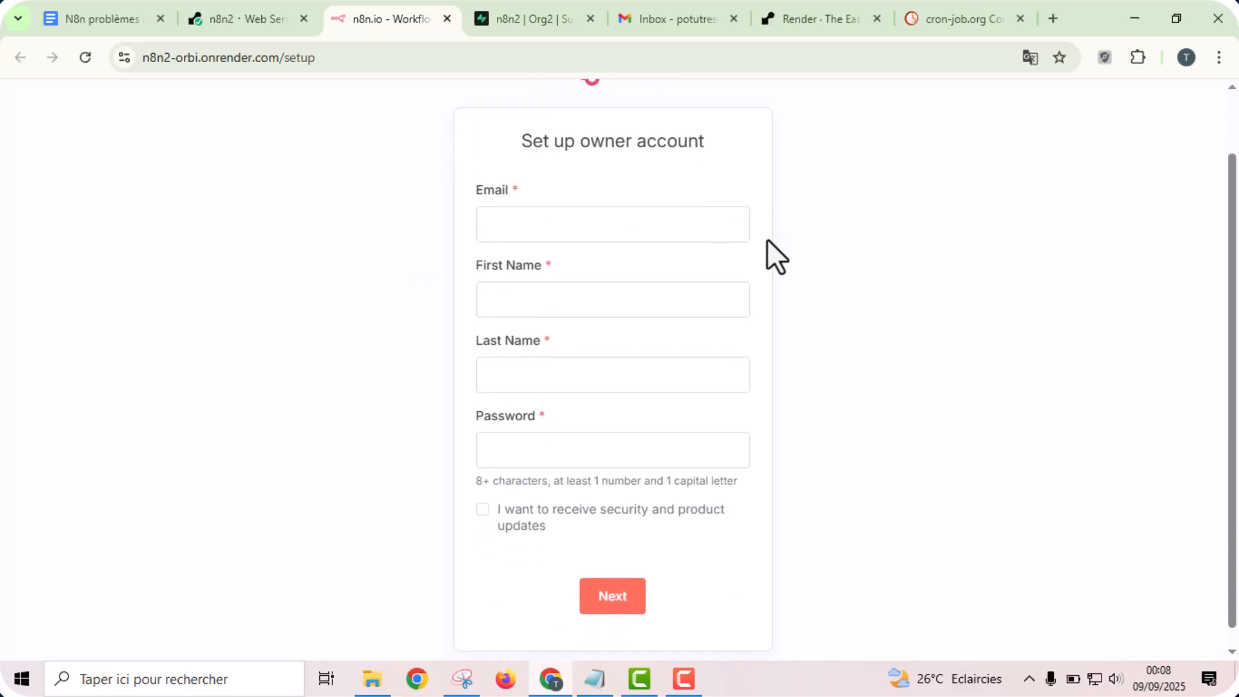
- Fill in the owner's email, first name and last name on the owner account form
click(589, 221)
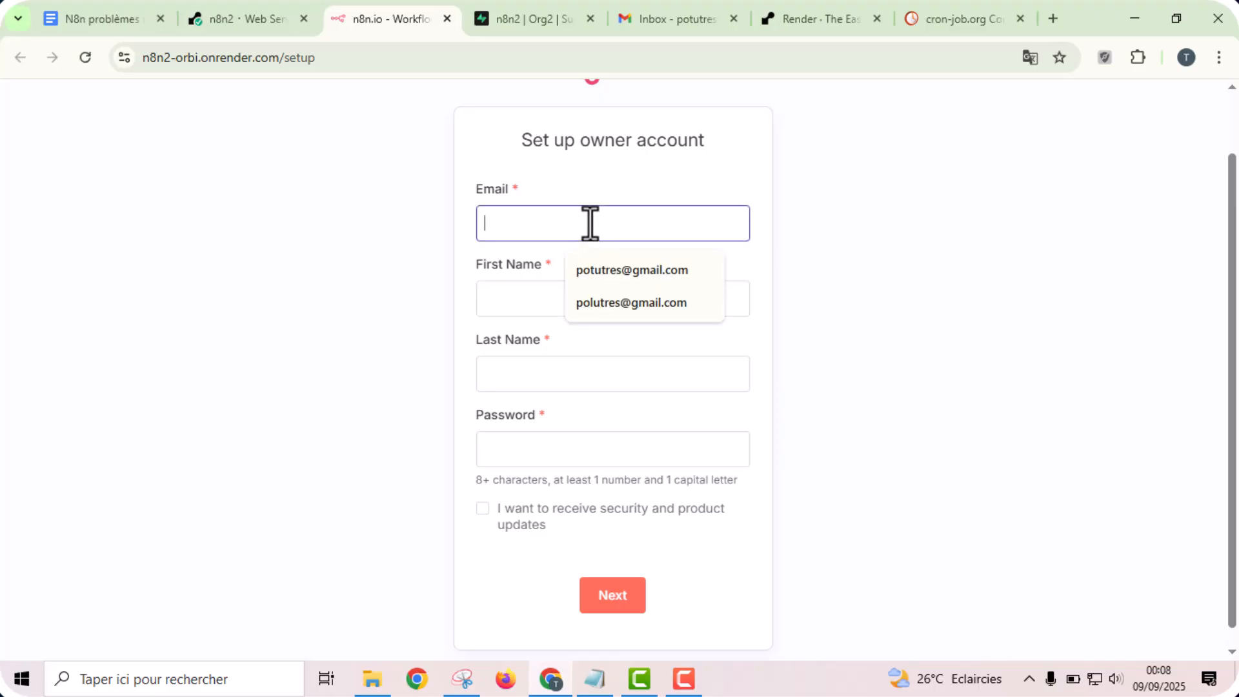
click(603, 271)
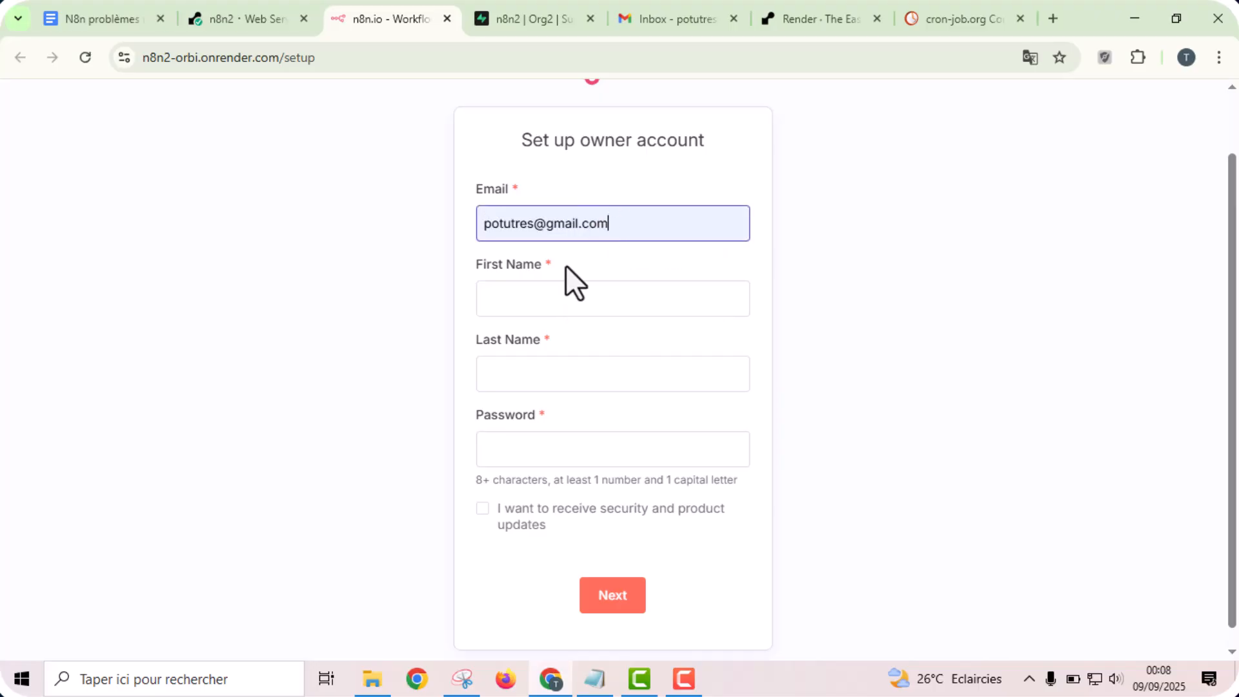
double_click(525, 223)
key(ctrl+c)
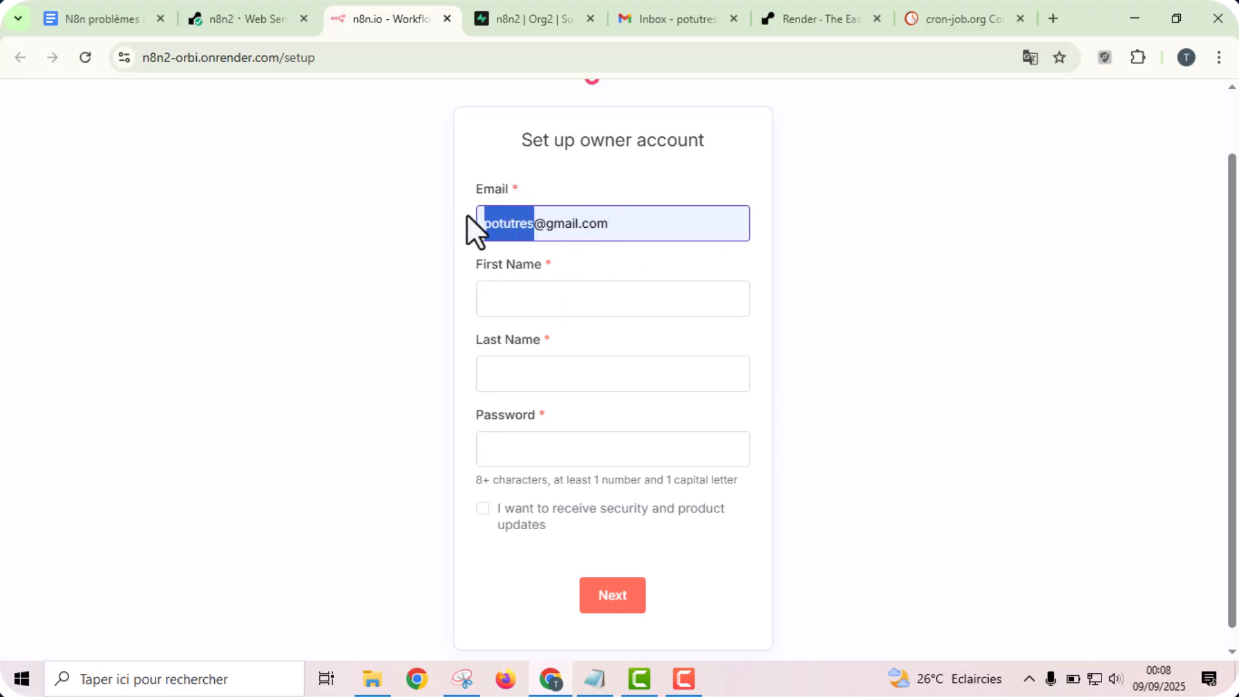
key(Tab)
key(ctrl+v)
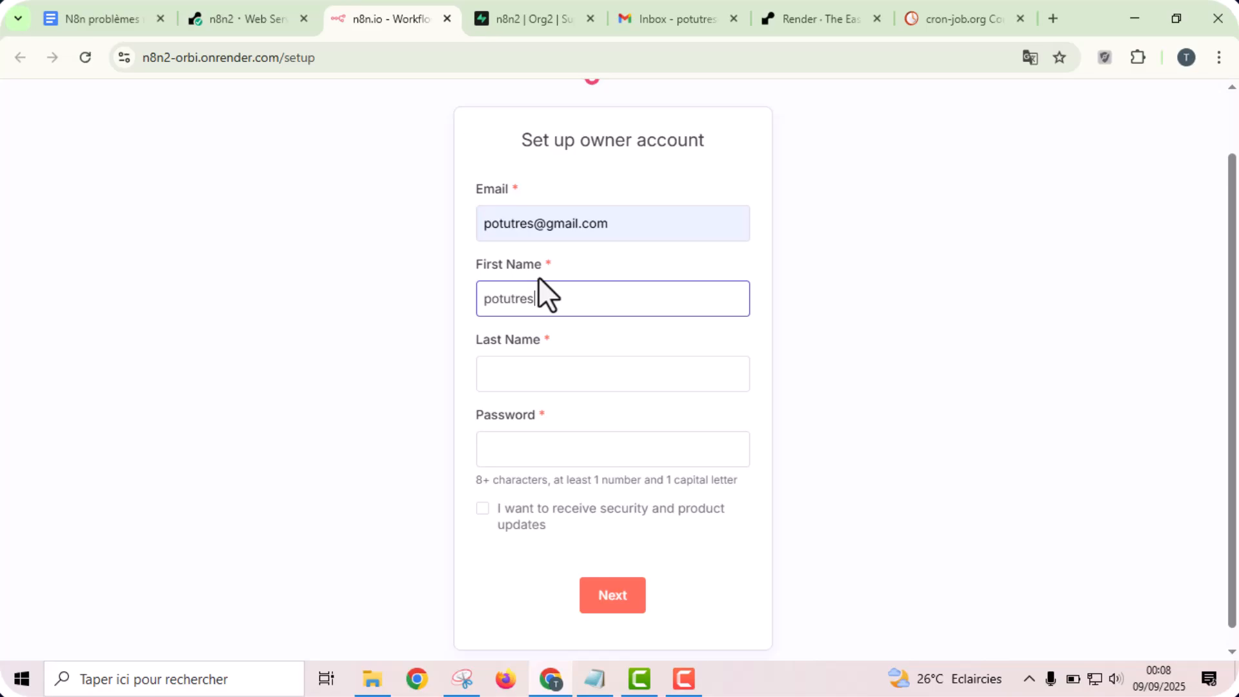
key(Tab)
key(ctrl+v)
- Enter the owner account password and submit the setup form without opting into security and product updates
triple_click(628, 225)
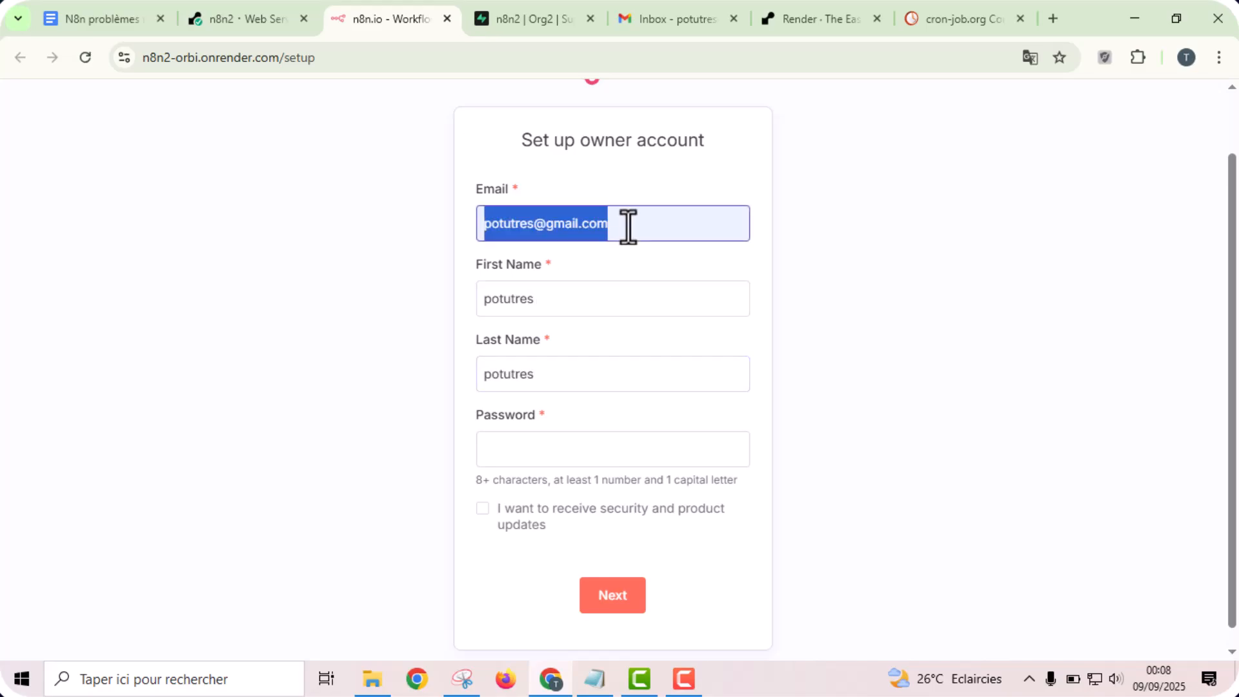
key(Tab)
key(Tab)
key(Tab)
key(ctrl+v)
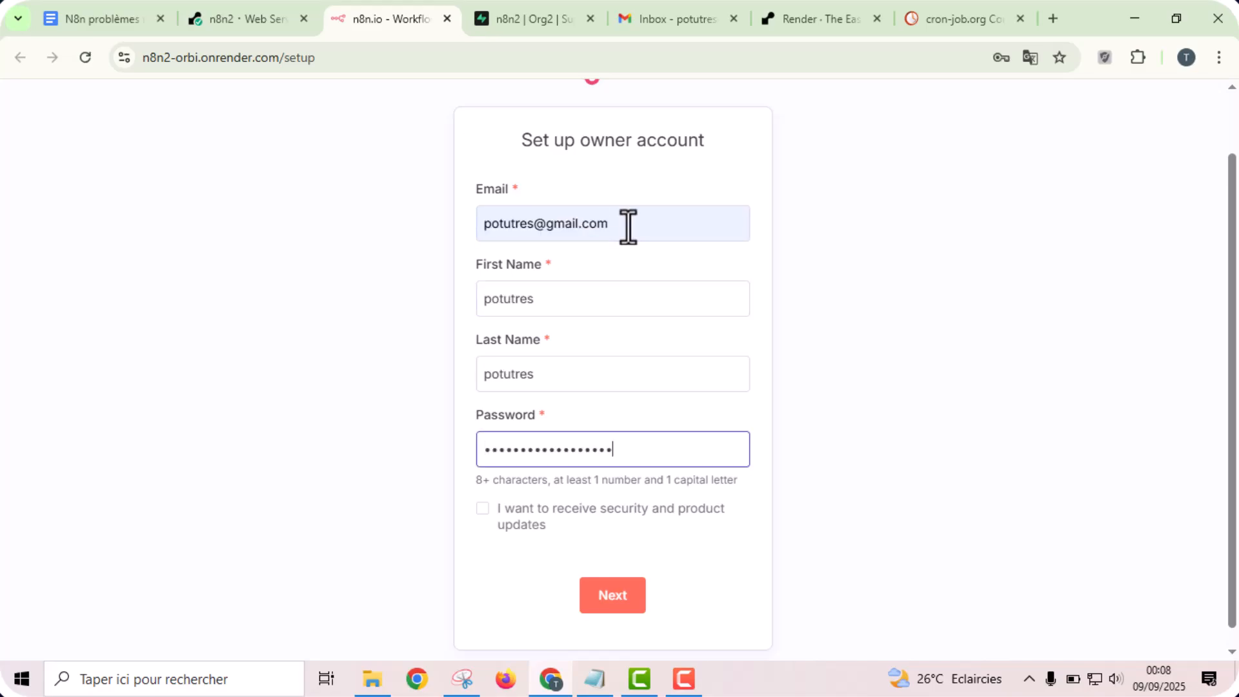
click(607, 610)
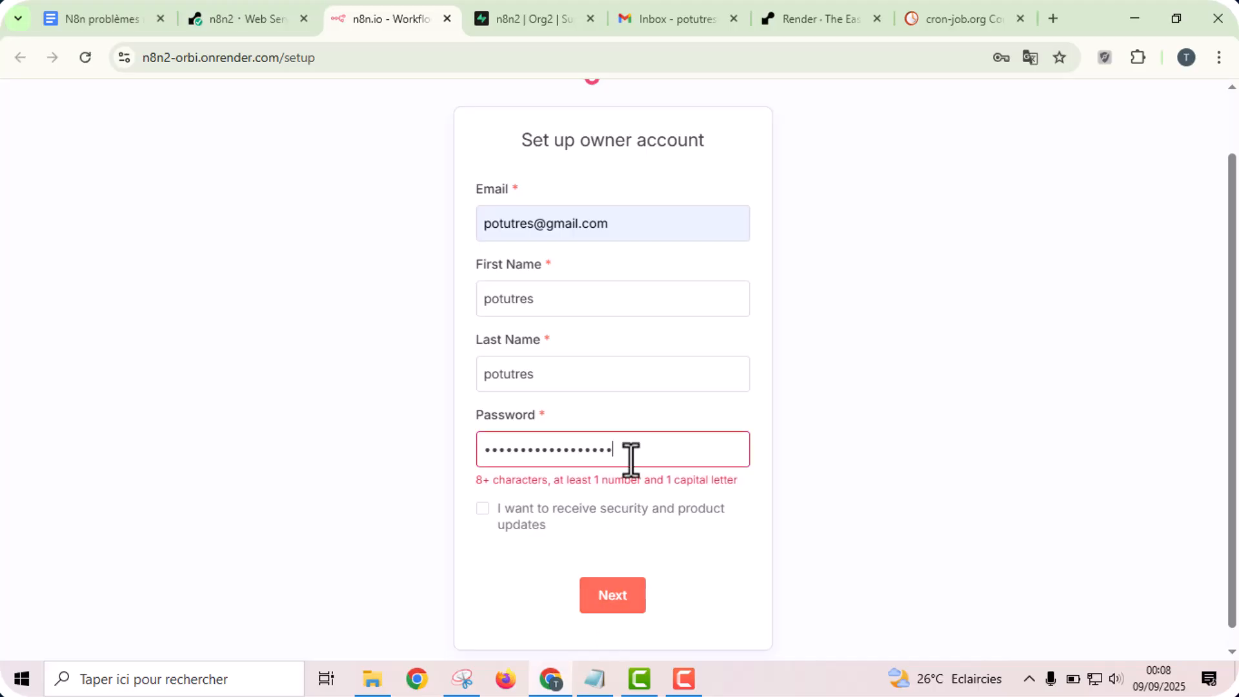
- Amend the owner account password to meet the number requirement, resubmit the setup form and save the login in the browser
click(501, 448)
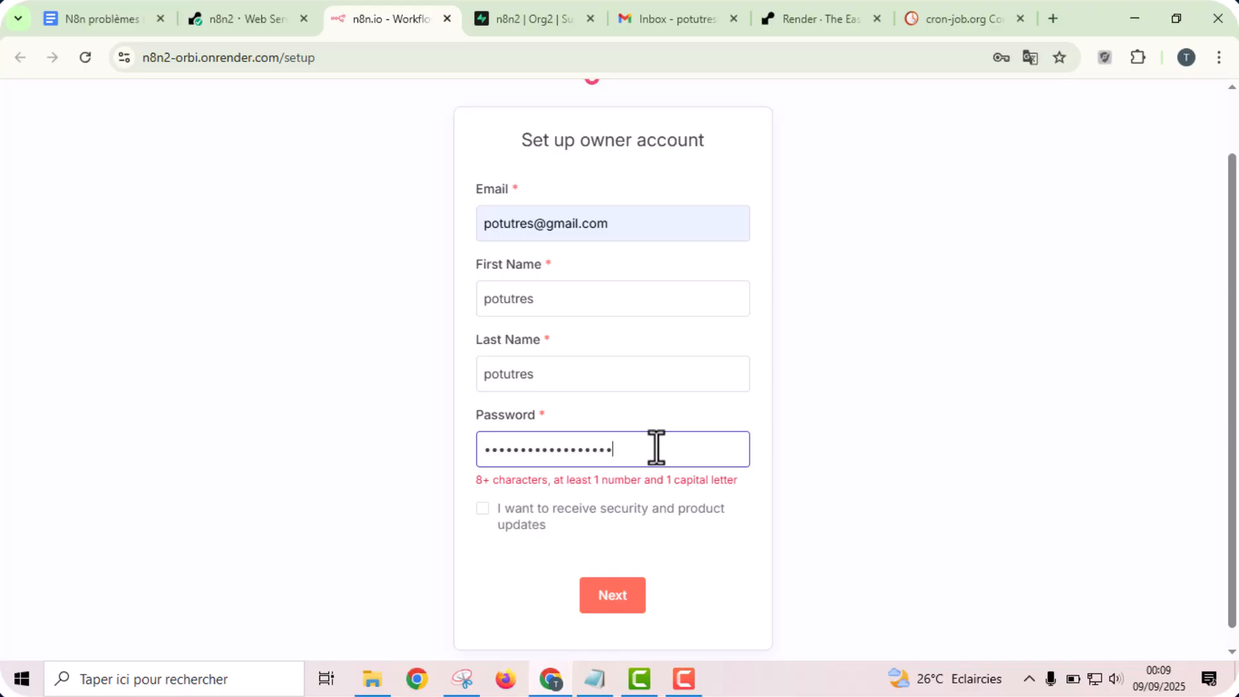
text(1)
click(850, 462)
click(611, 592)
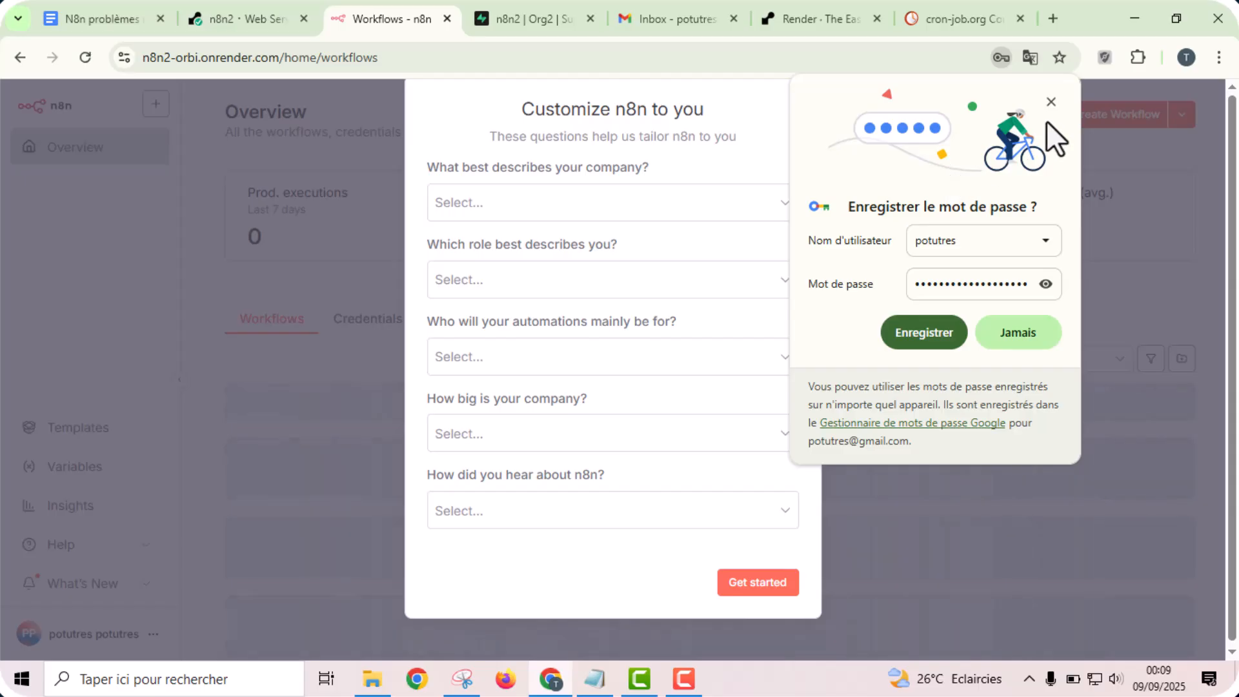
click(900, 344)
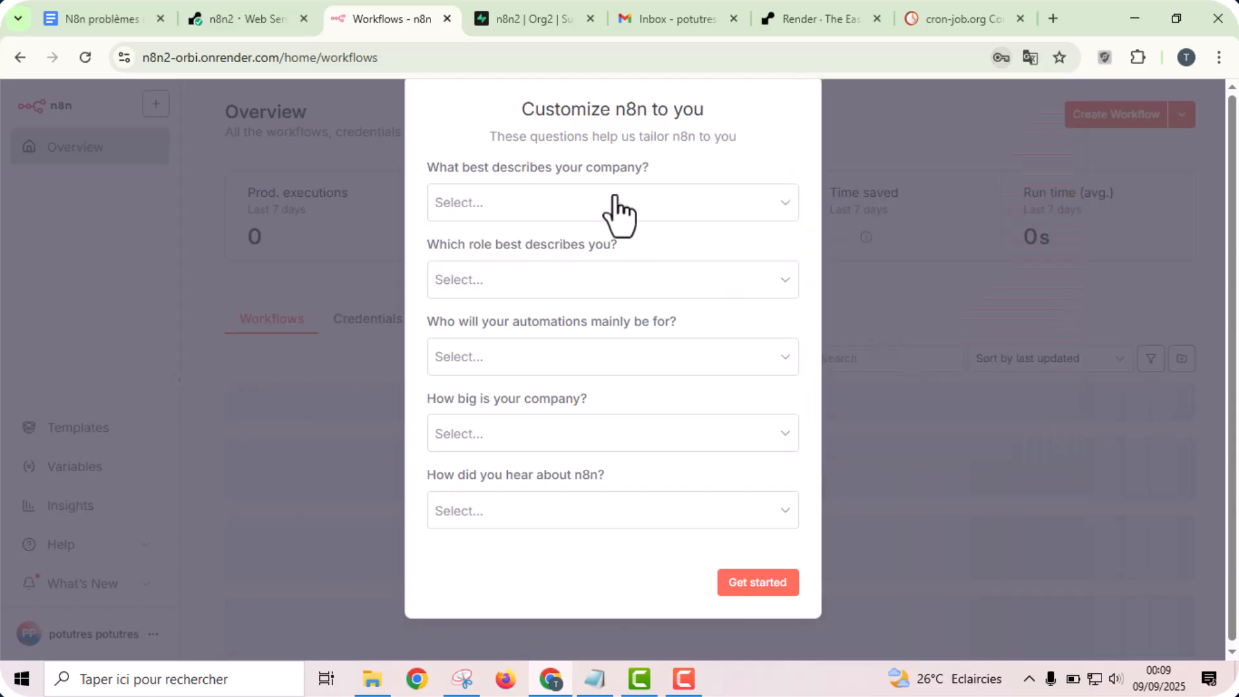
- Submit the n8n customization survey unanswered and request a free license key for the prefilled account email
click(753, 591)
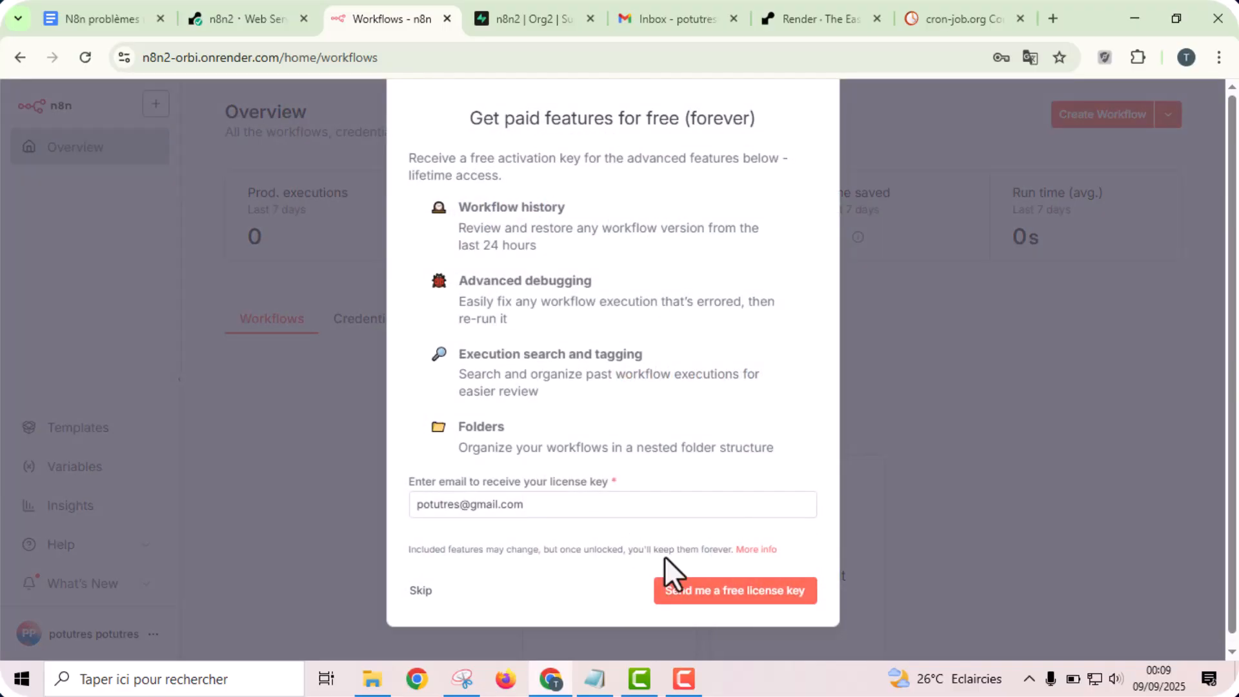
click(701, 595)
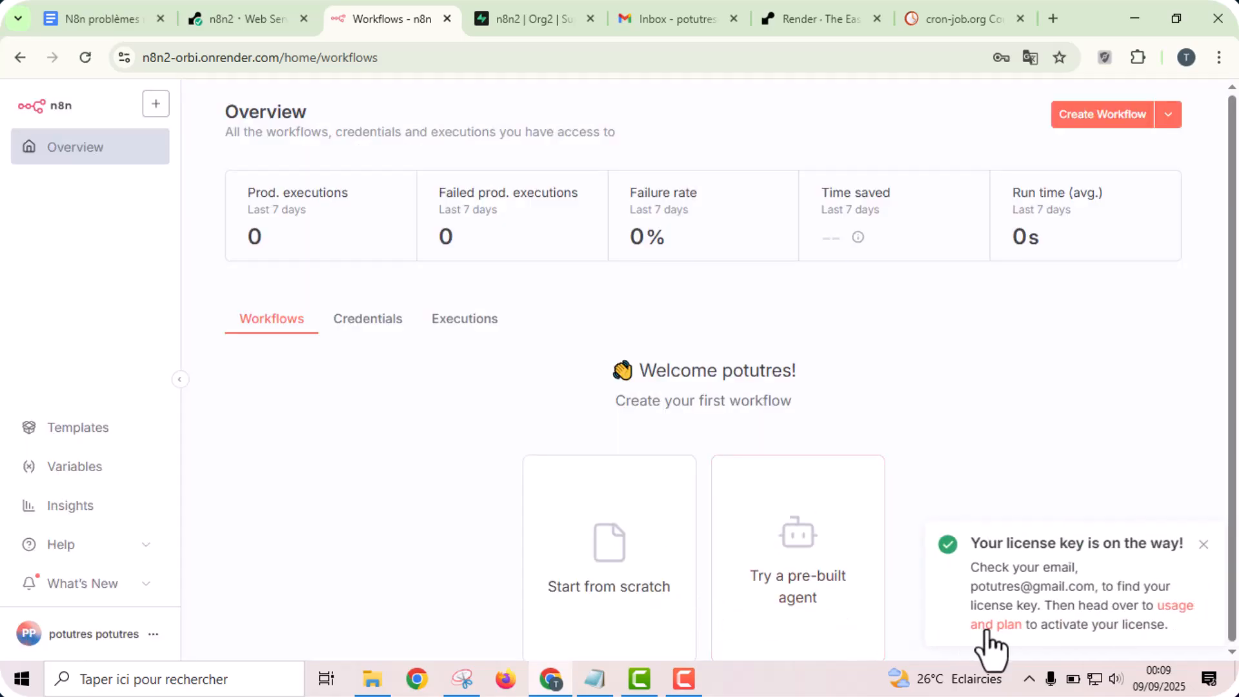
- Open the activation key entry under Usage and plan, and copy the license key from the n8n email in Gmail
click(999, 627)
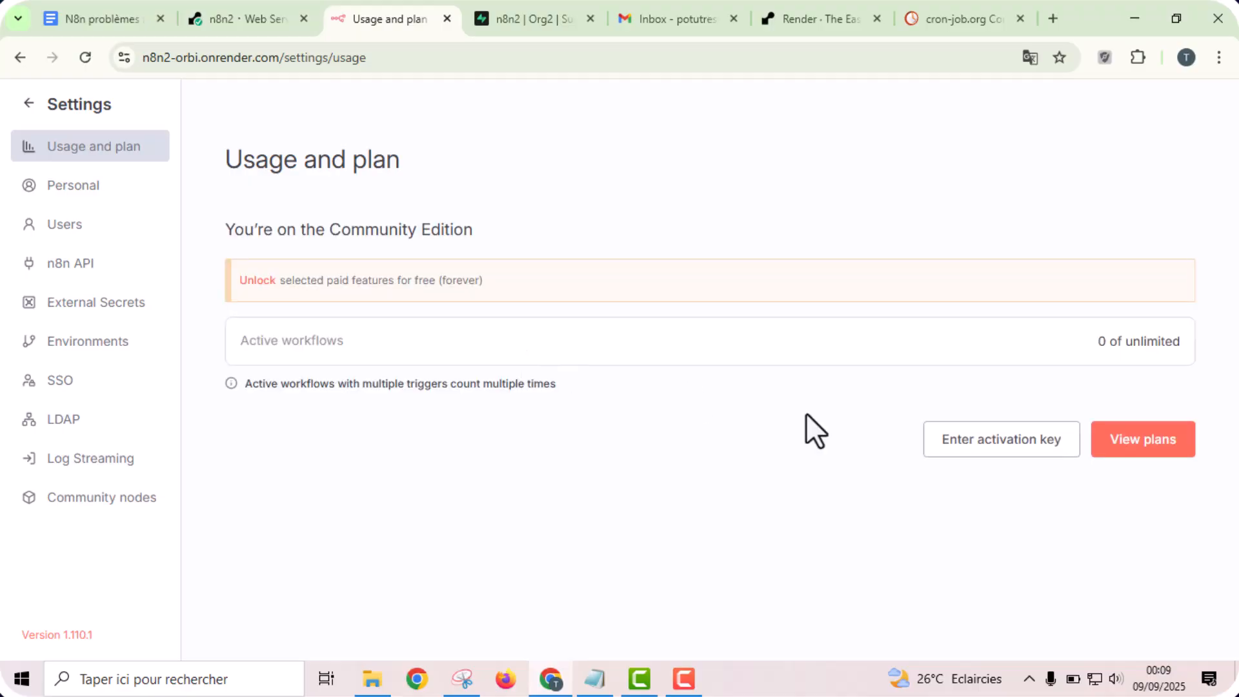
click(985, 446)
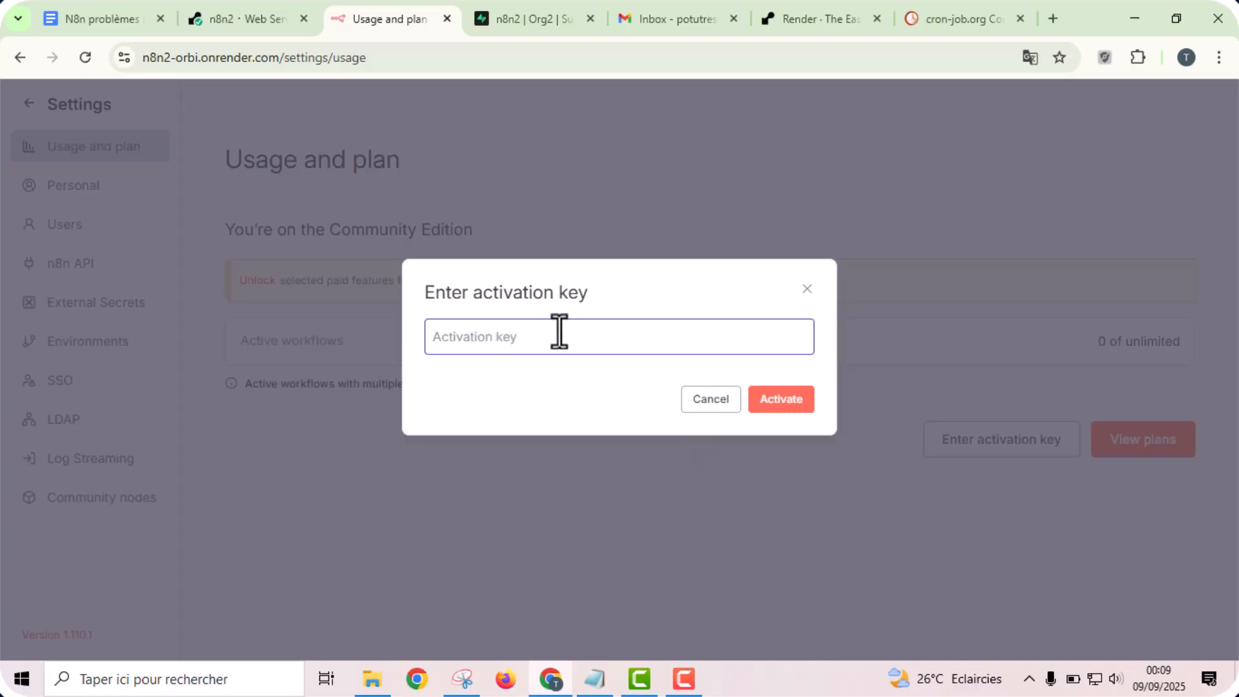
click(671, 13)
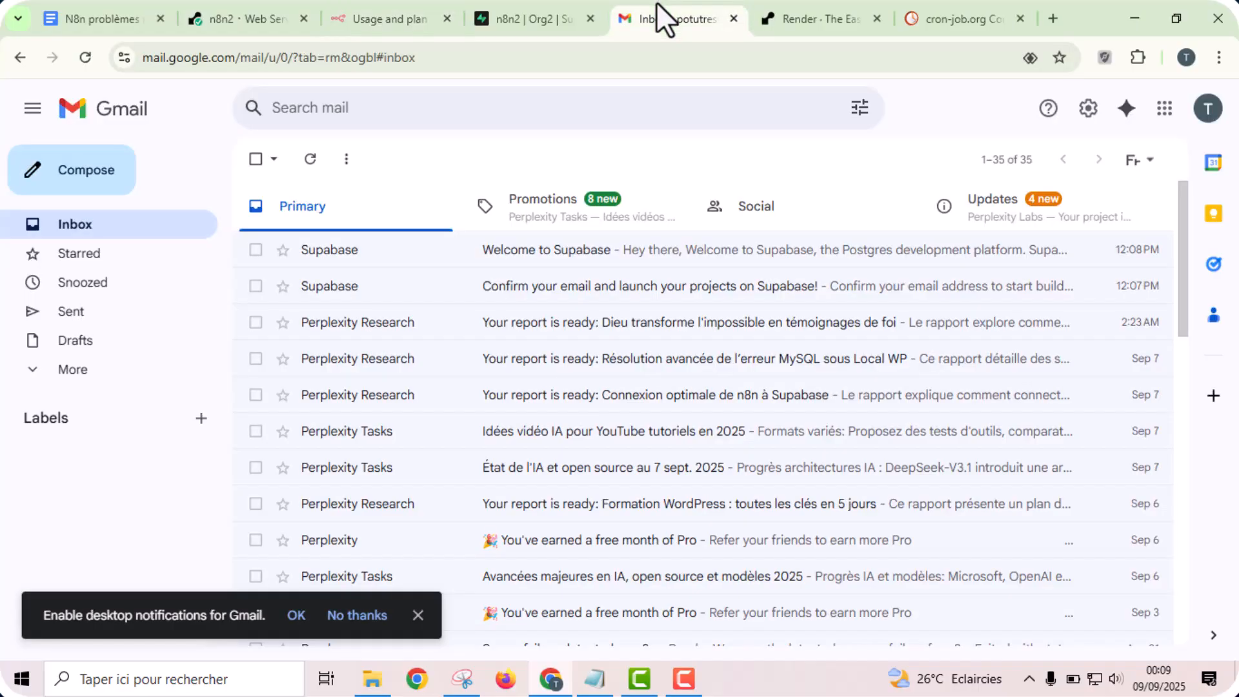
click(418, 614)
click(309, 159)
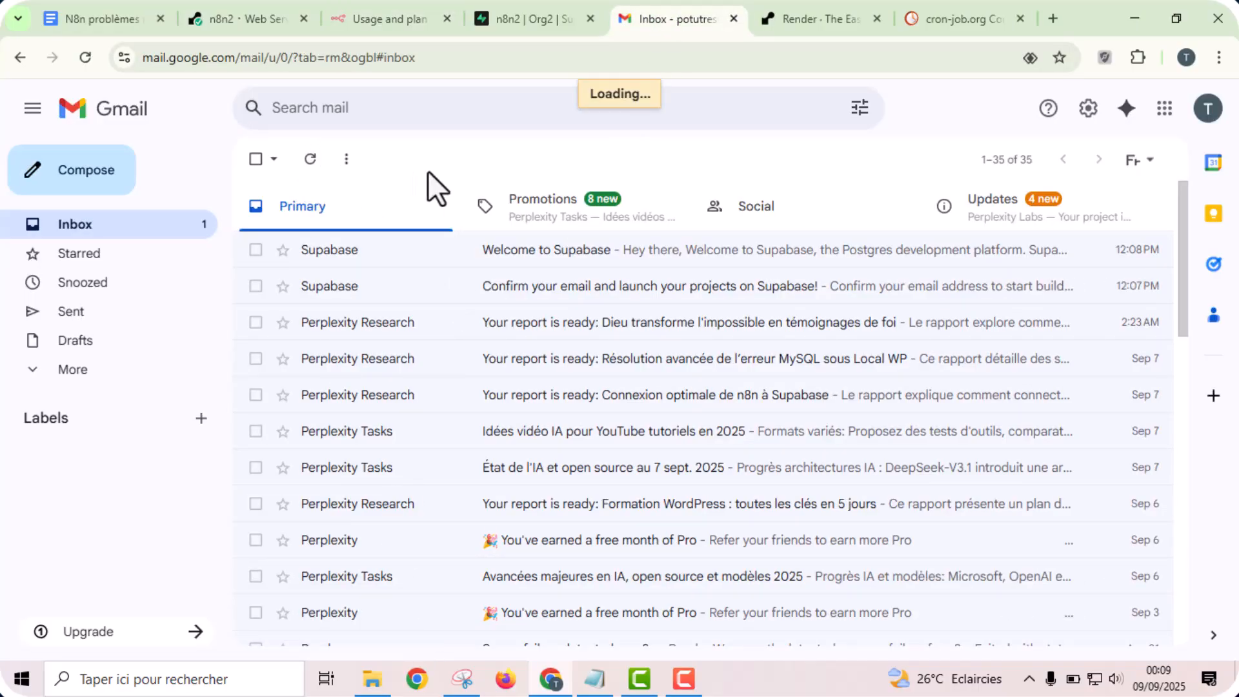
click(474, 261)
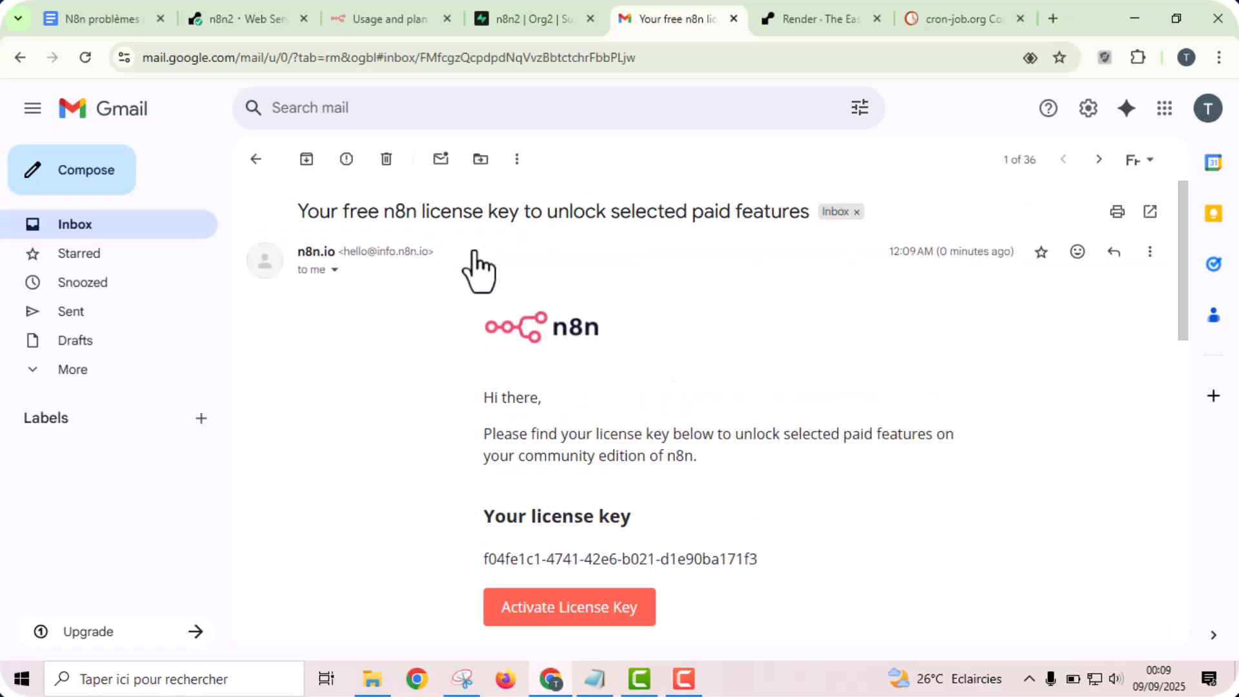
scroll(470, 269, down, 1)
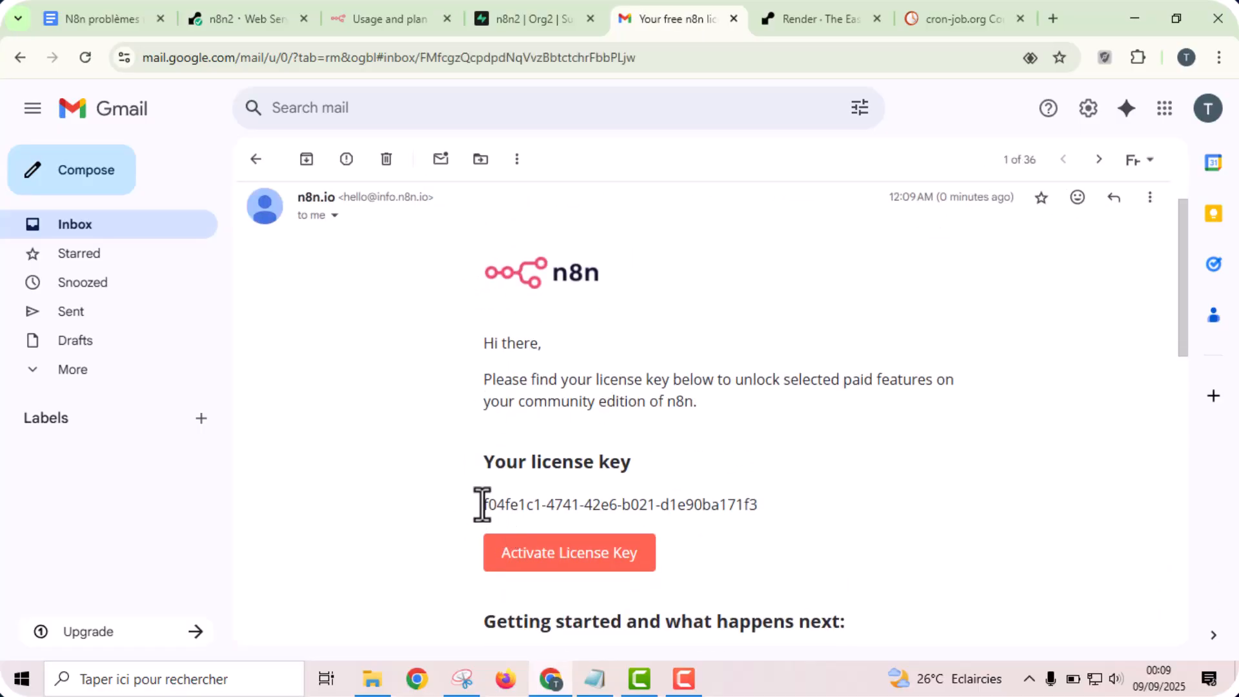
drag(481, 506, 764, 502)
key(ctrl+c)
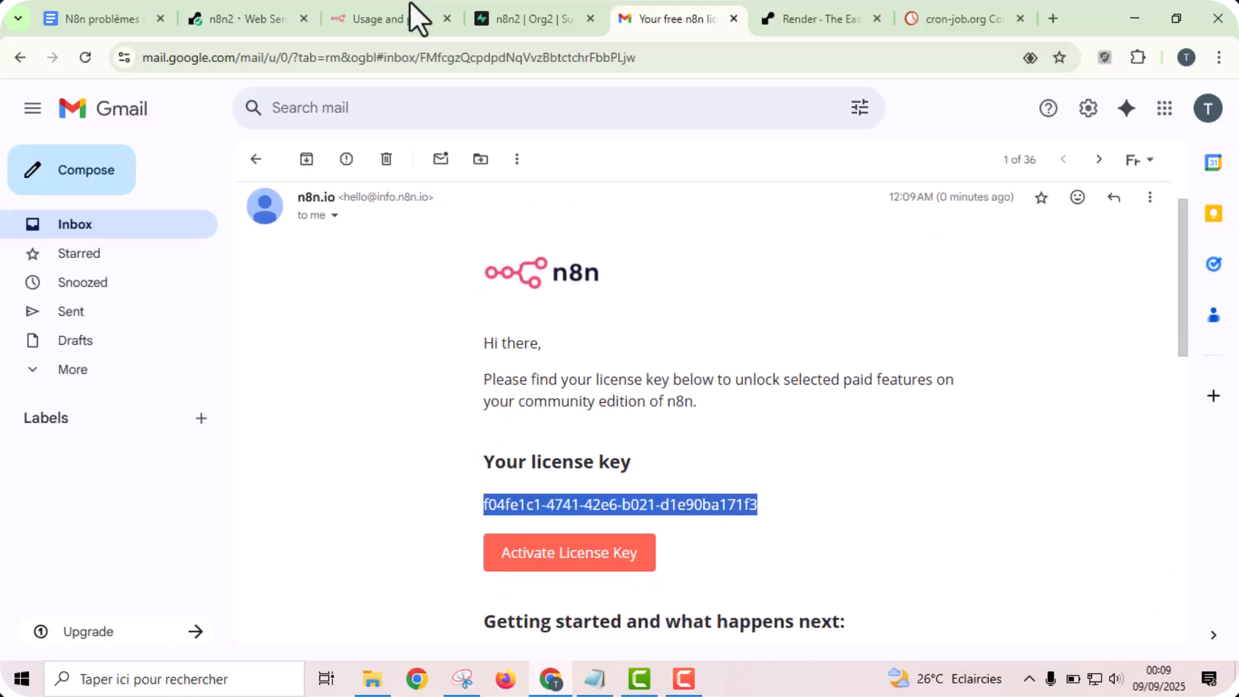
- Return to n8n, paste the license key as the activation key and activate it
click(352, 16)
key(ctrl+v)
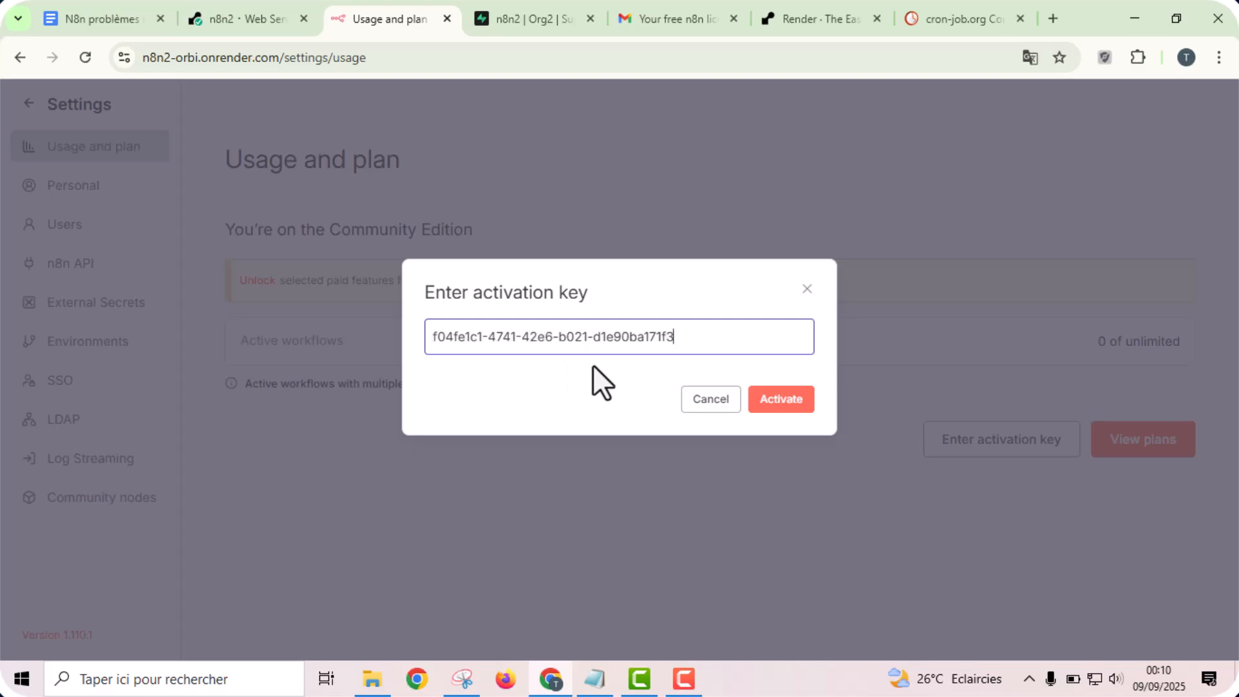
click(797, 408)
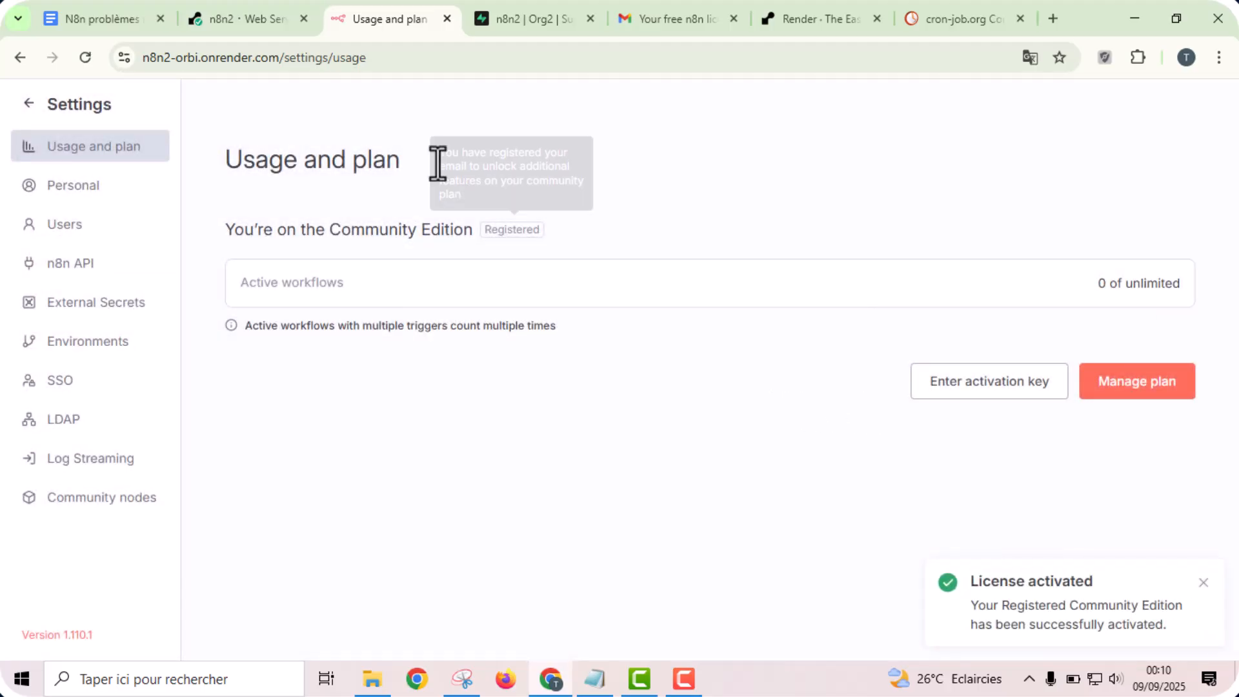
- Create a new workflow from the Overview and add a Chat Trigger as its first node, placed toward the canvas's left side
click(78, 106)
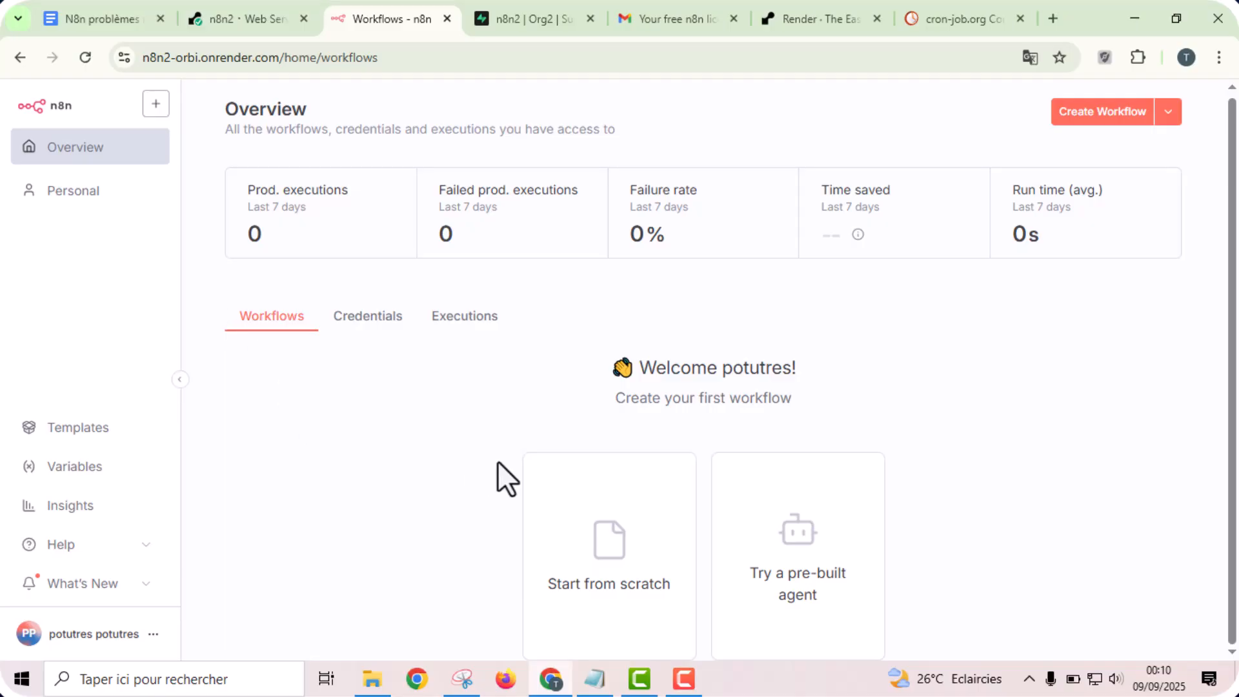
click(1102, 120)
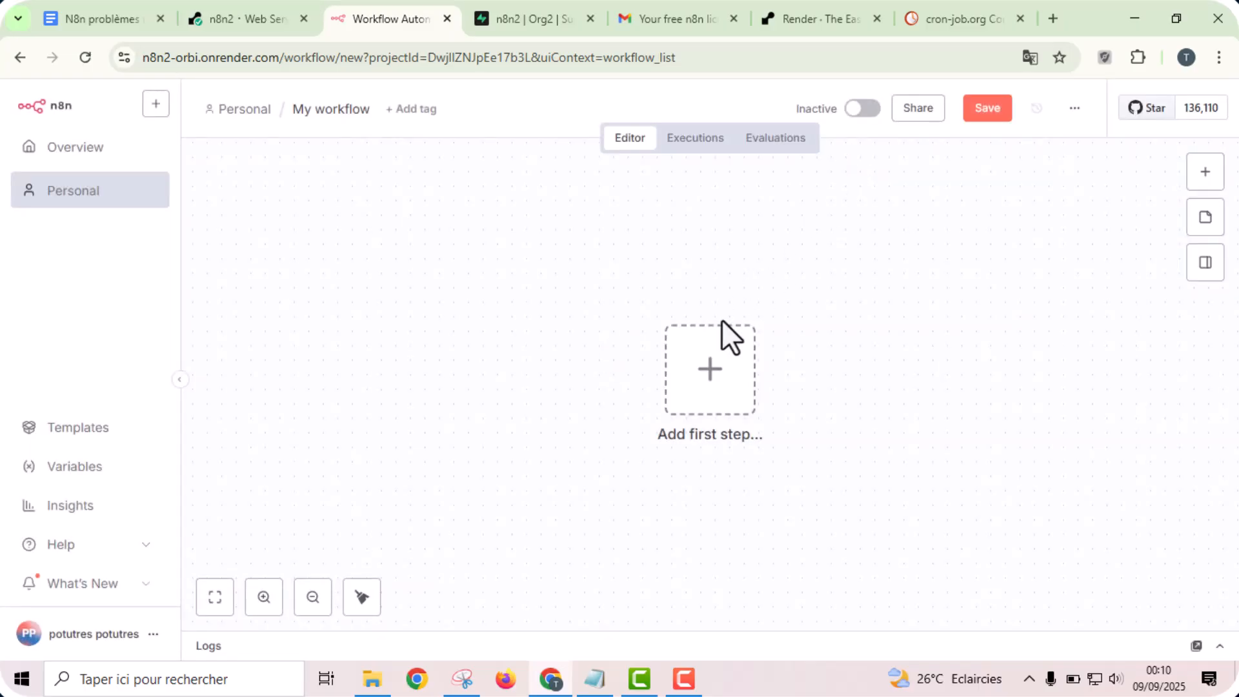
click(709, 387)
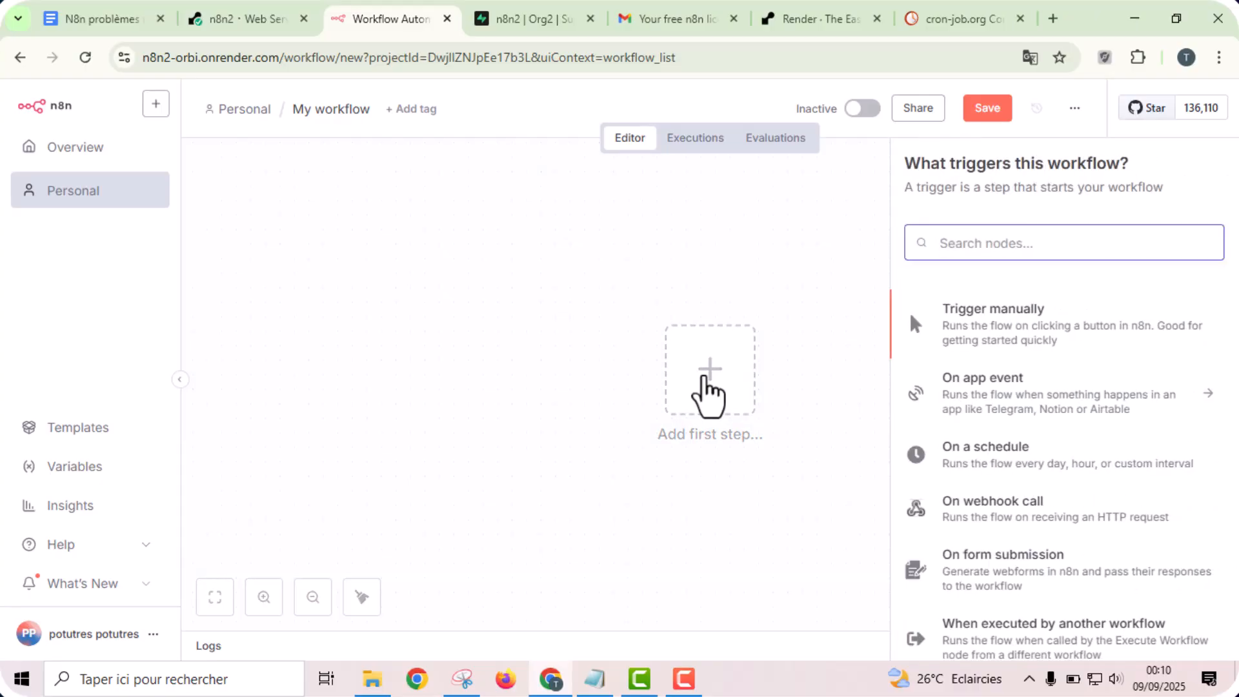
text(chat)
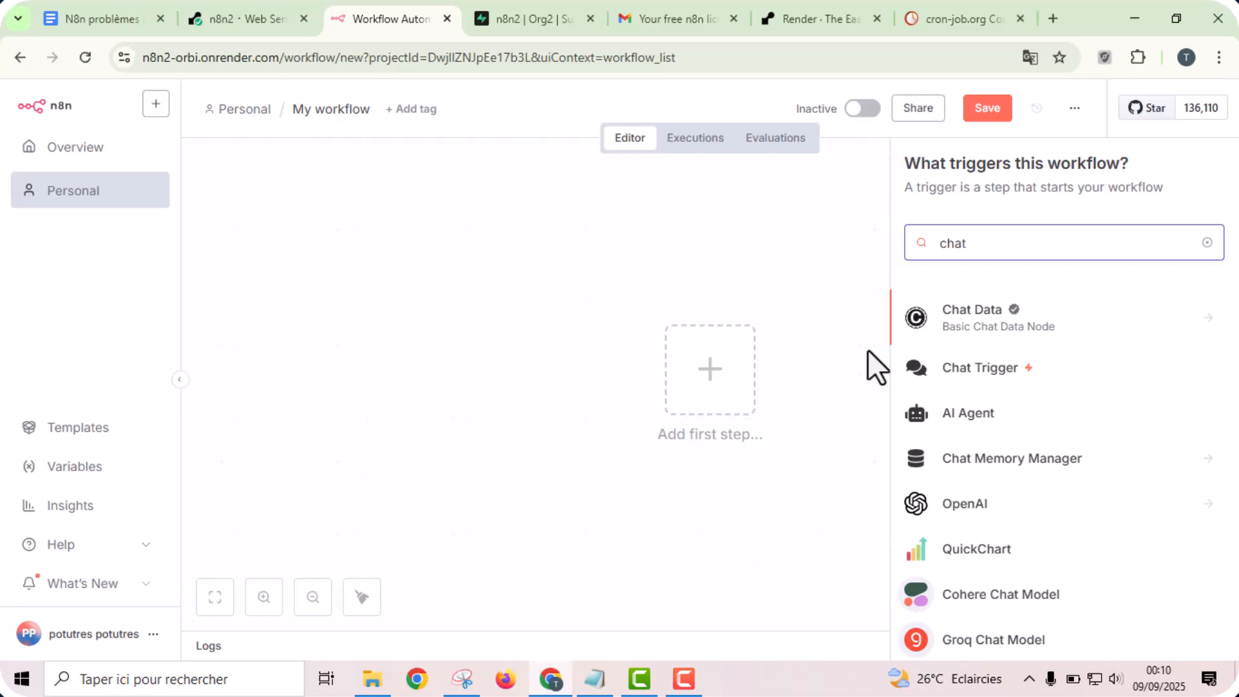
click(987, 367)
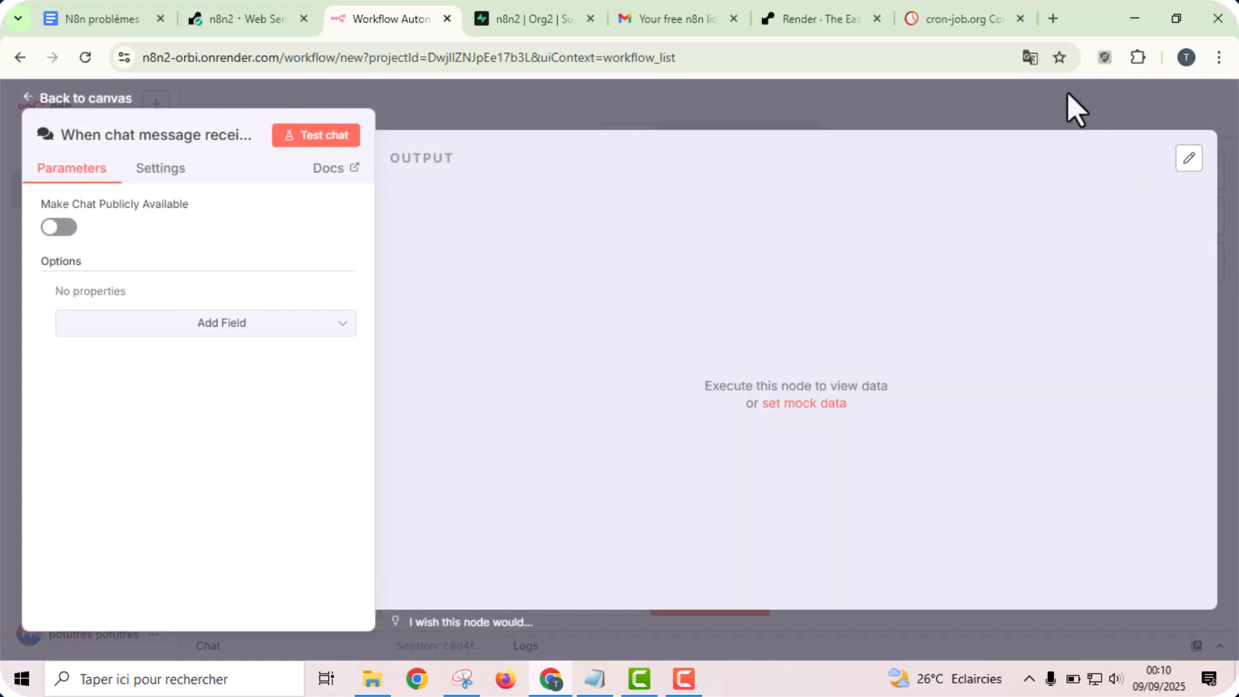
click(1067, 91)
drag(698, 395, 359, 345)
- Add an AI Agent node after the chat trigger with its default parameters
click(1203, 172)
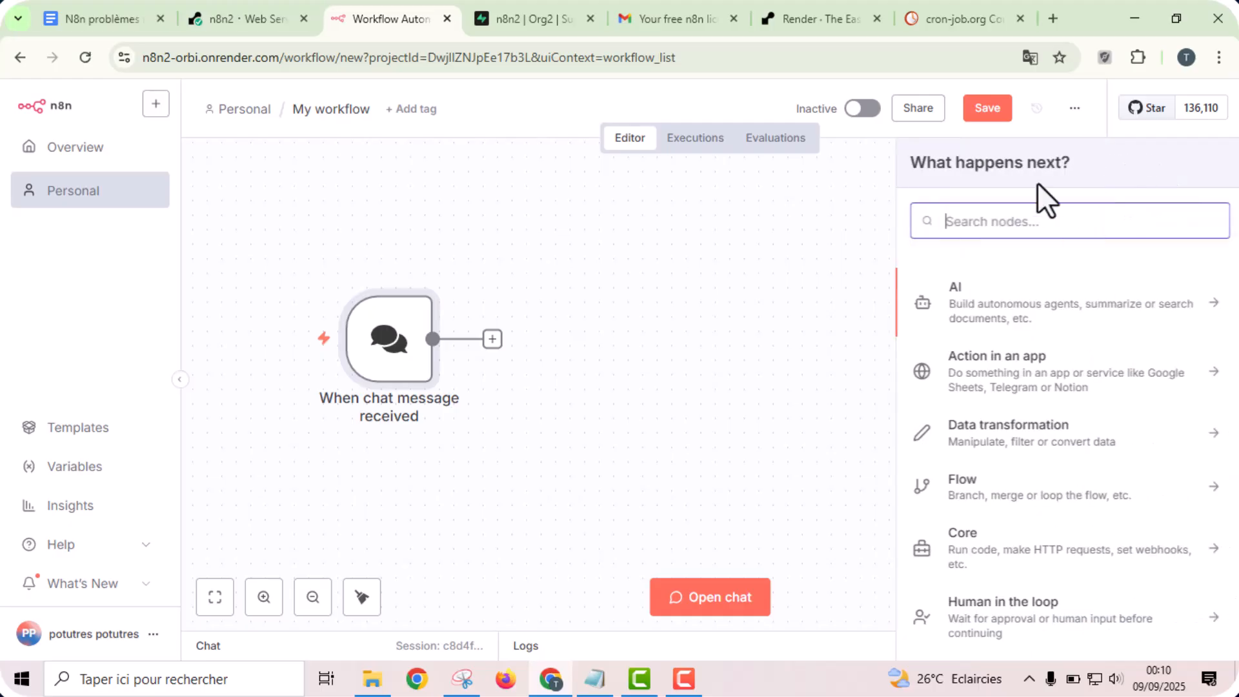
text(age)
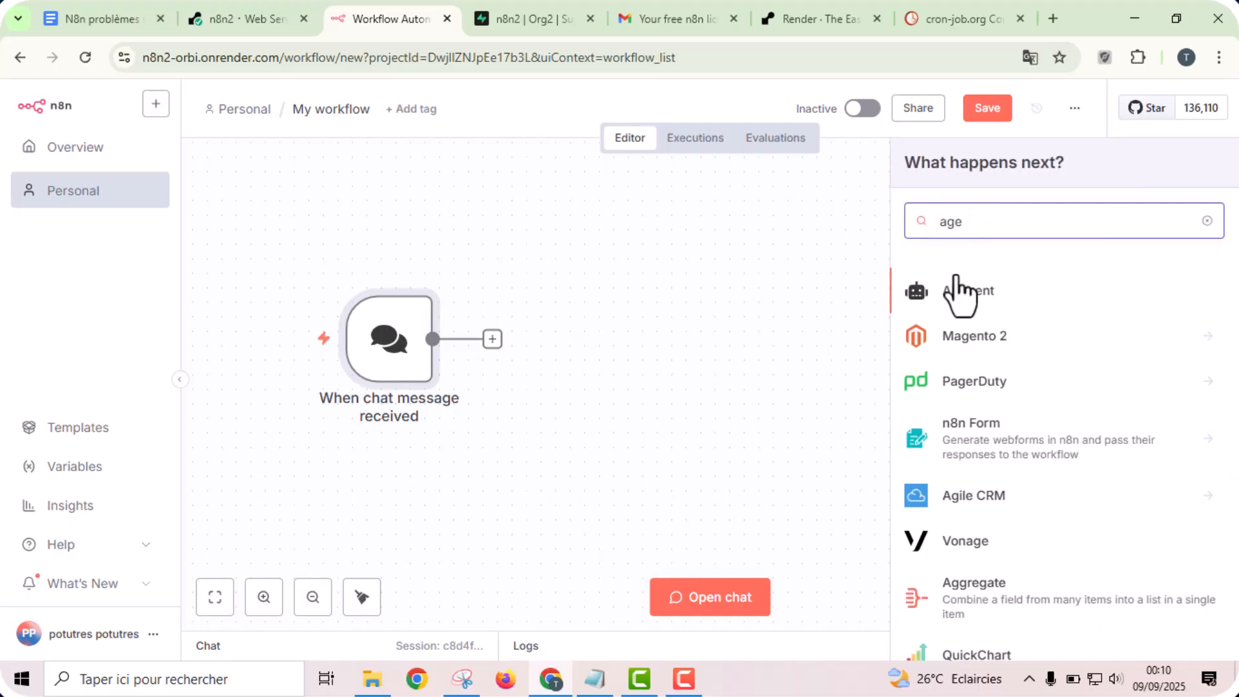
click(948, 296)
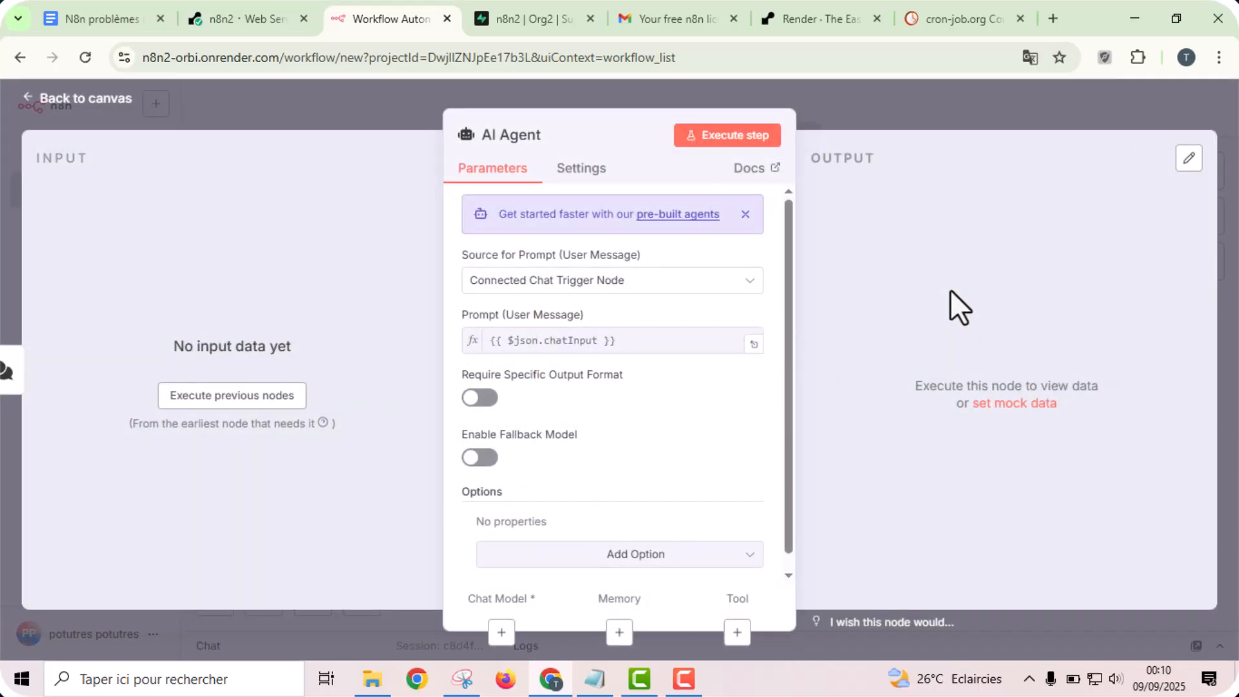
click(1045, 114)
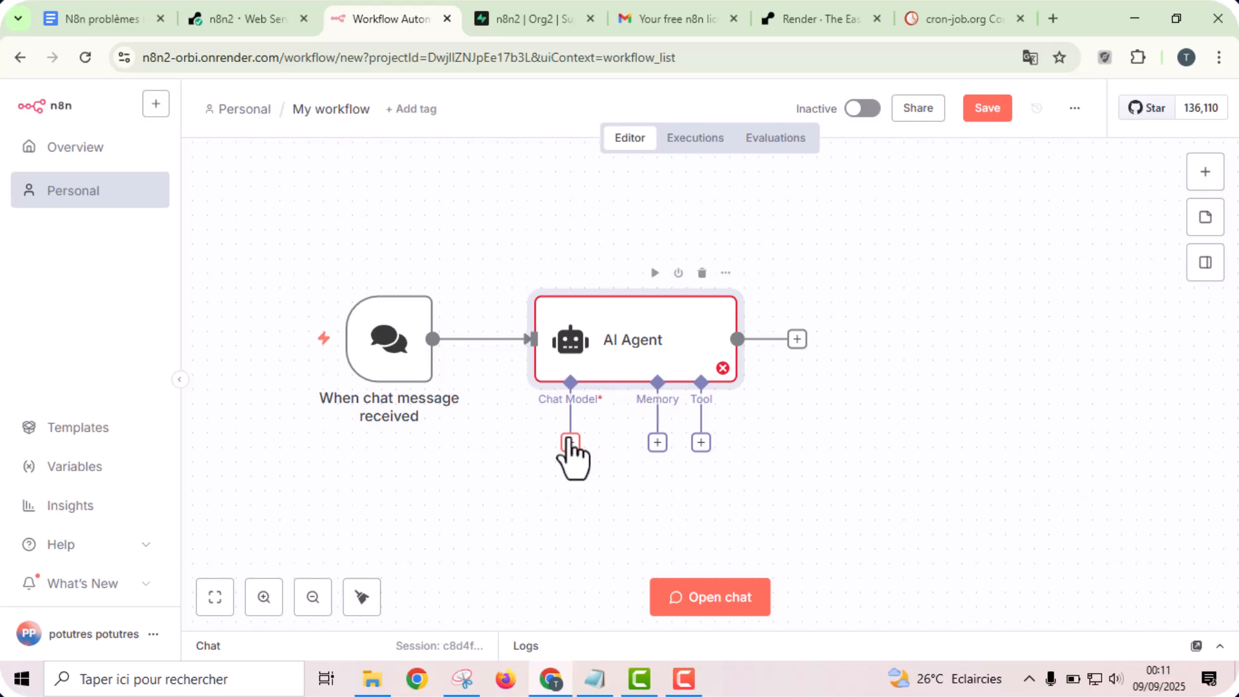
- Attach an OpenAI Chat Model to the AI Agent, leaving the credential unselected and the model at gpt-4.1-mini
click(570, 442)
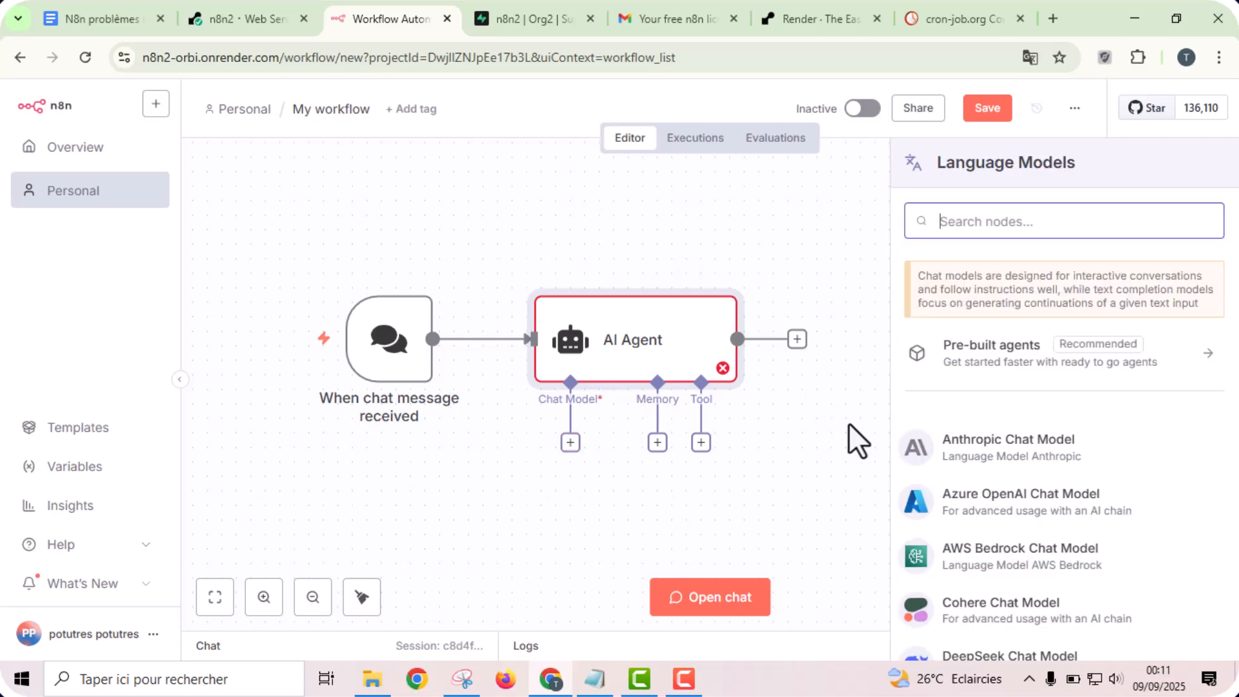
text(ope)
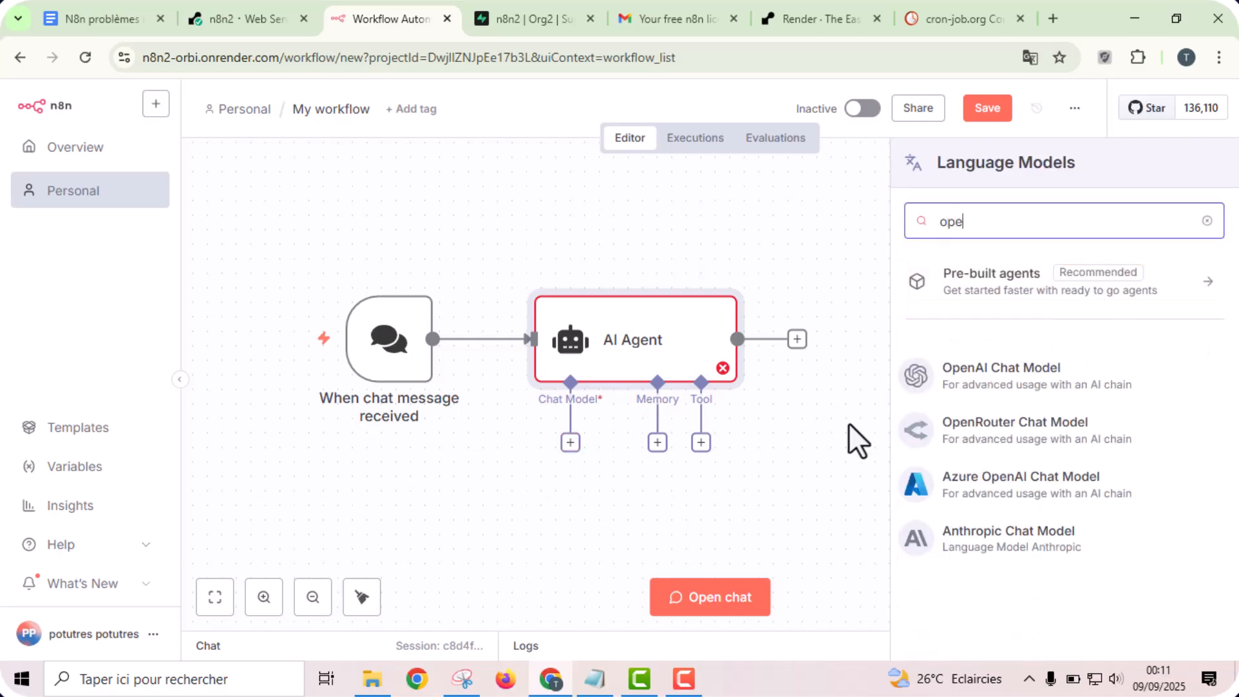
click(1018, 387)
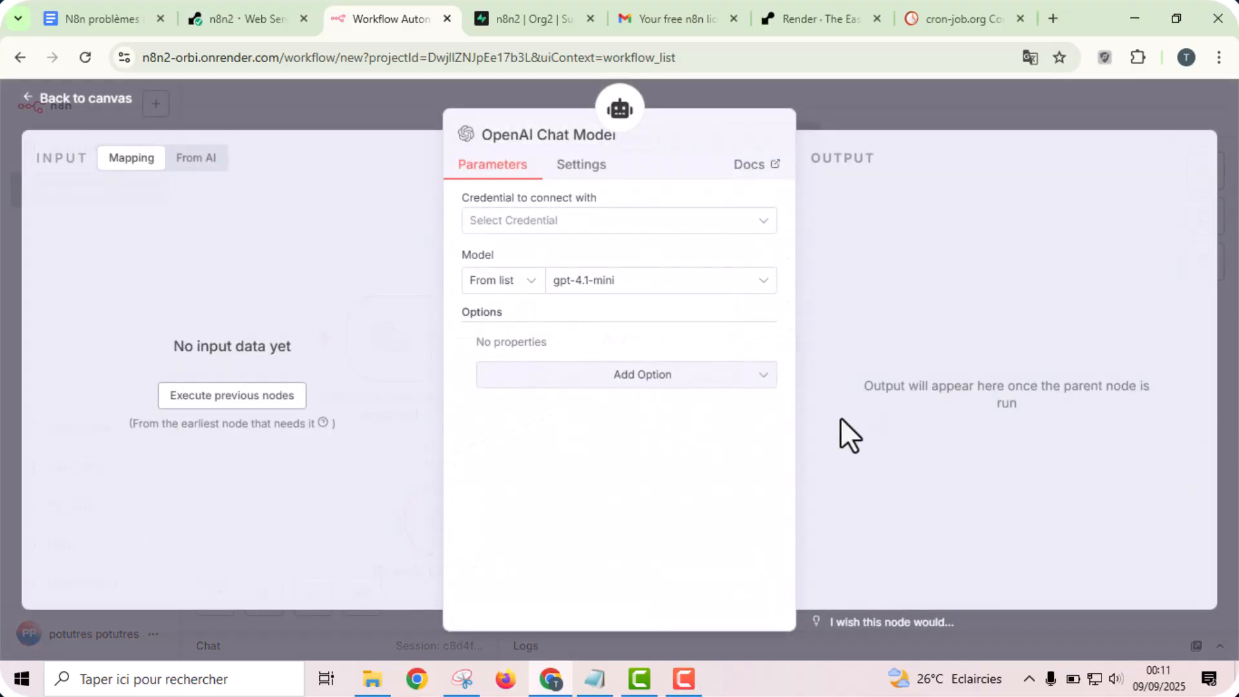
click(908, 100)
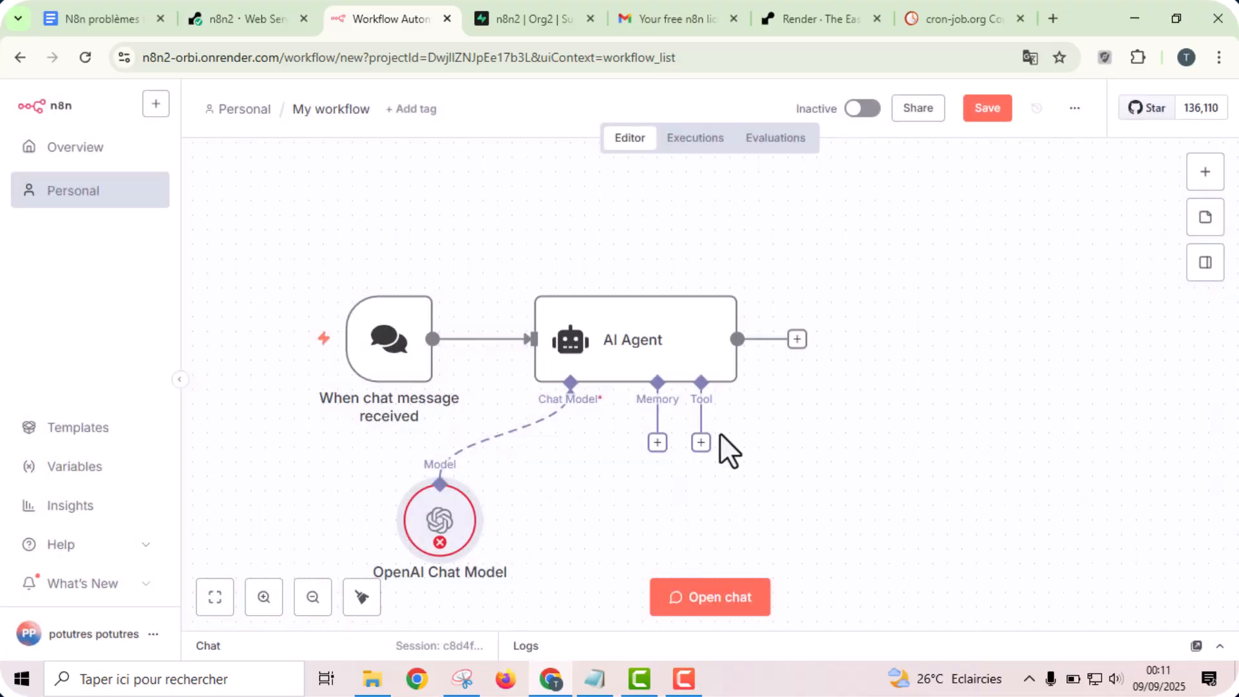
- Attach a Simple Memory node to the AI Agent's memory input
click(657, 443)
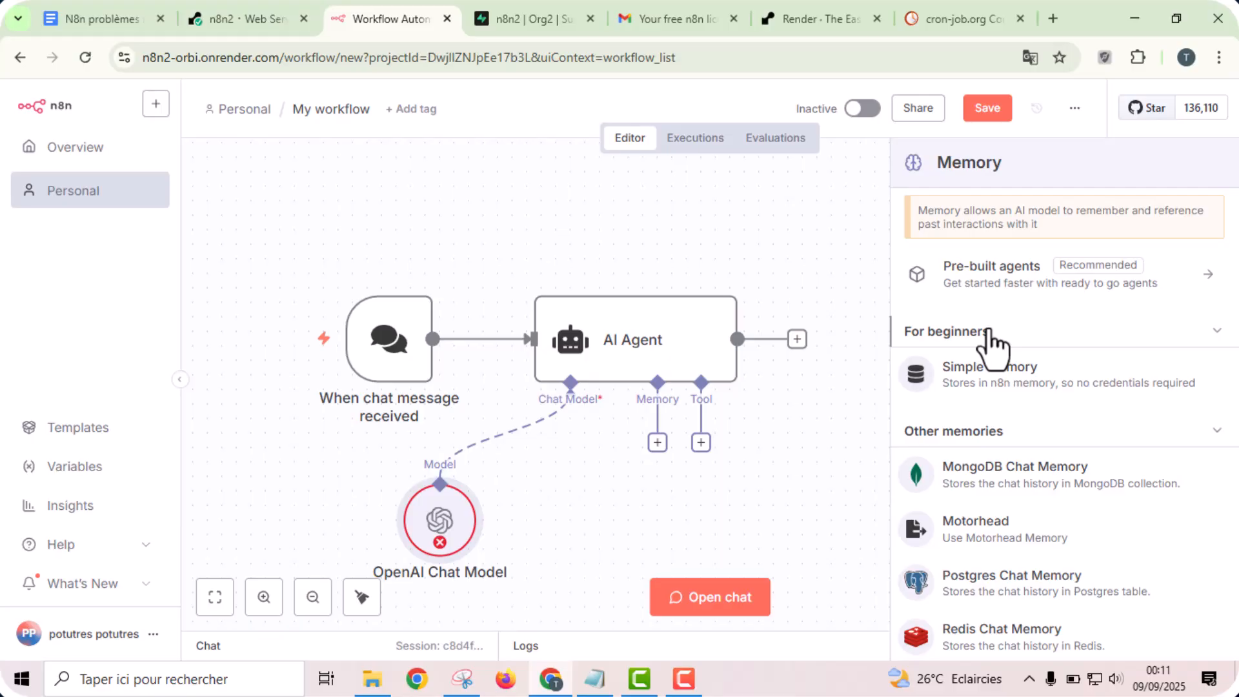
click(985, 400)
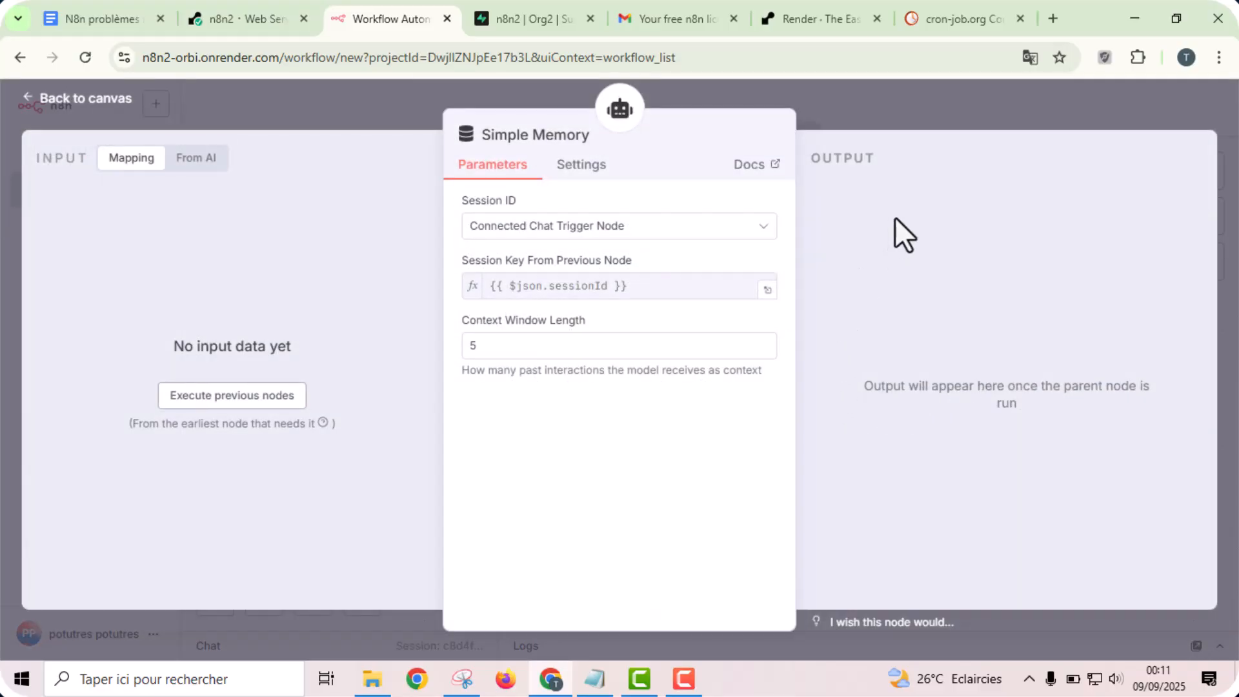
- Add a Telegram "Get a chat" node after the AI Agent, leaving its credential and parameters at their defaults
click(891, 118)
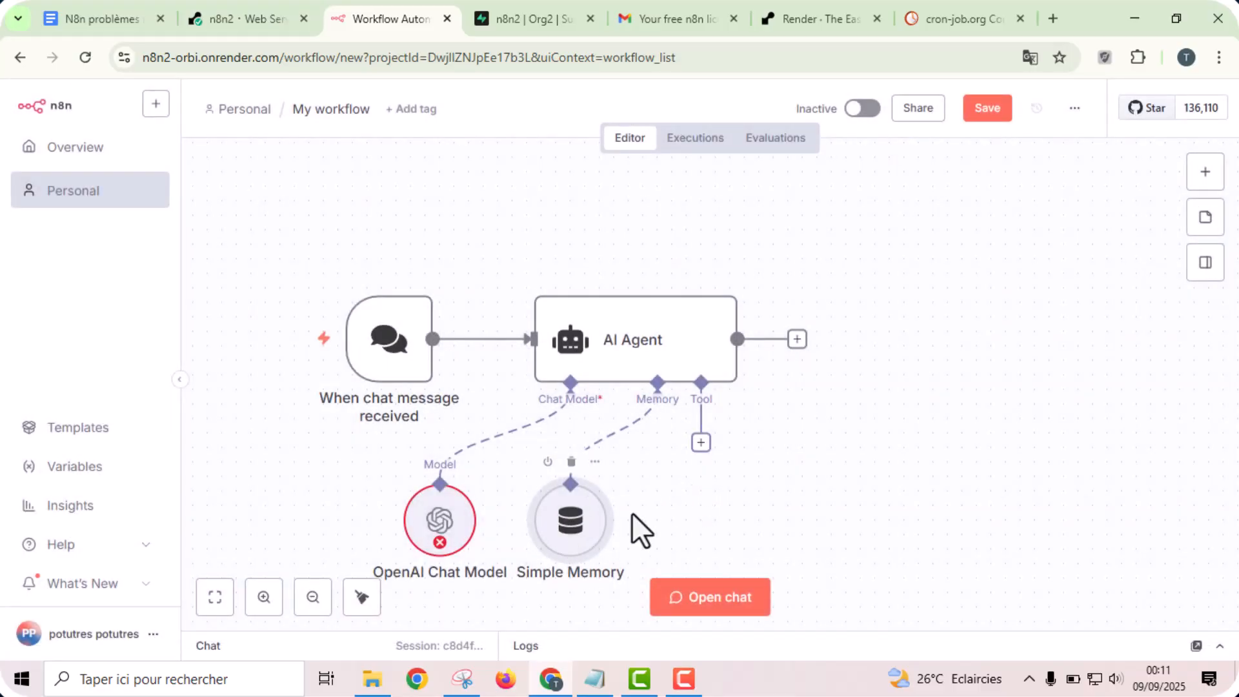
click(798, 340)
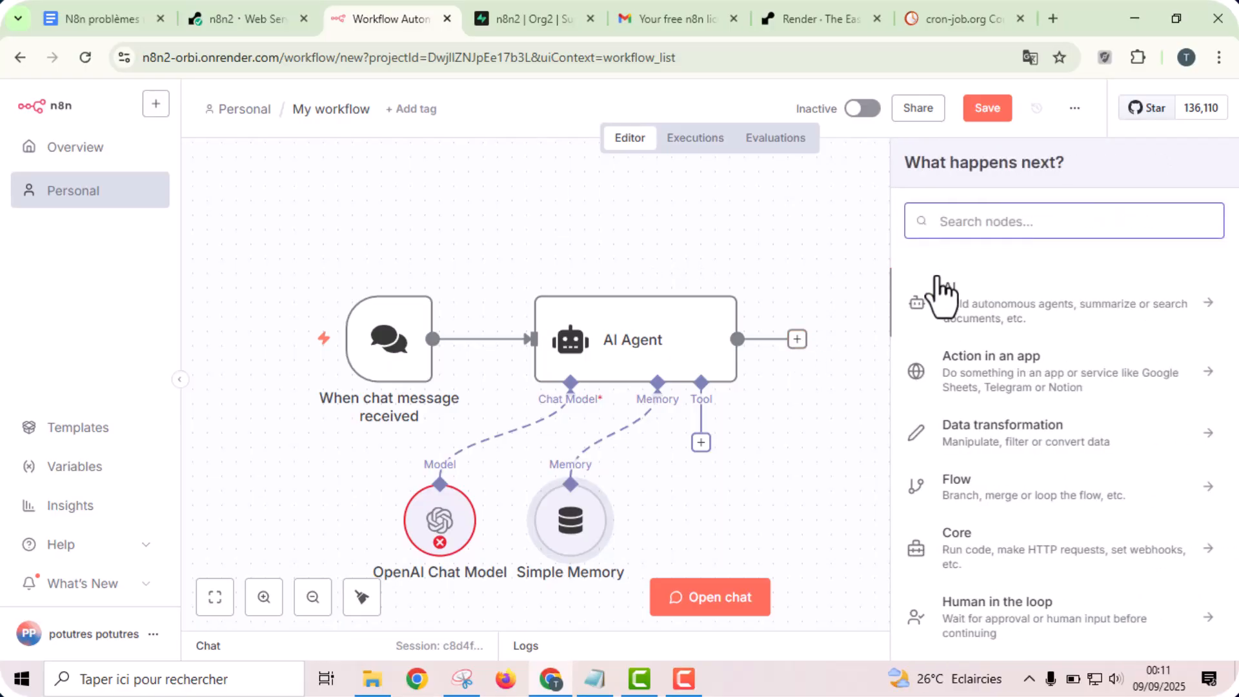
text(tele)
click(952, 300)
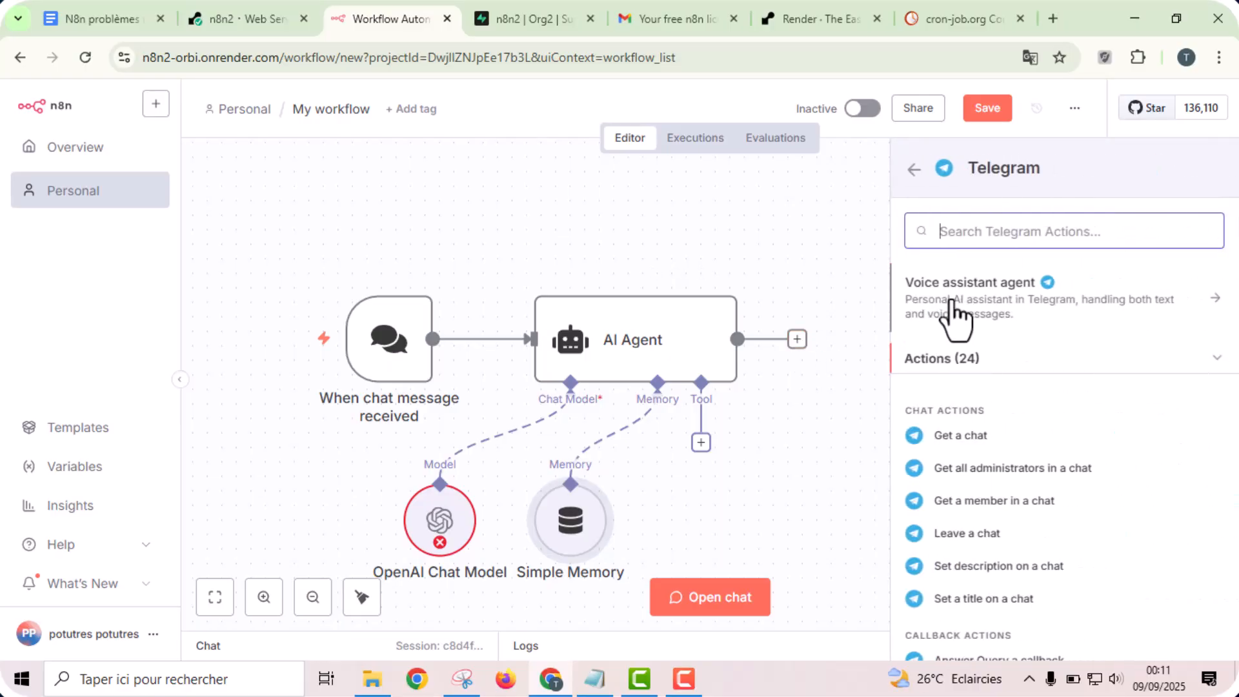
click(948, 445)
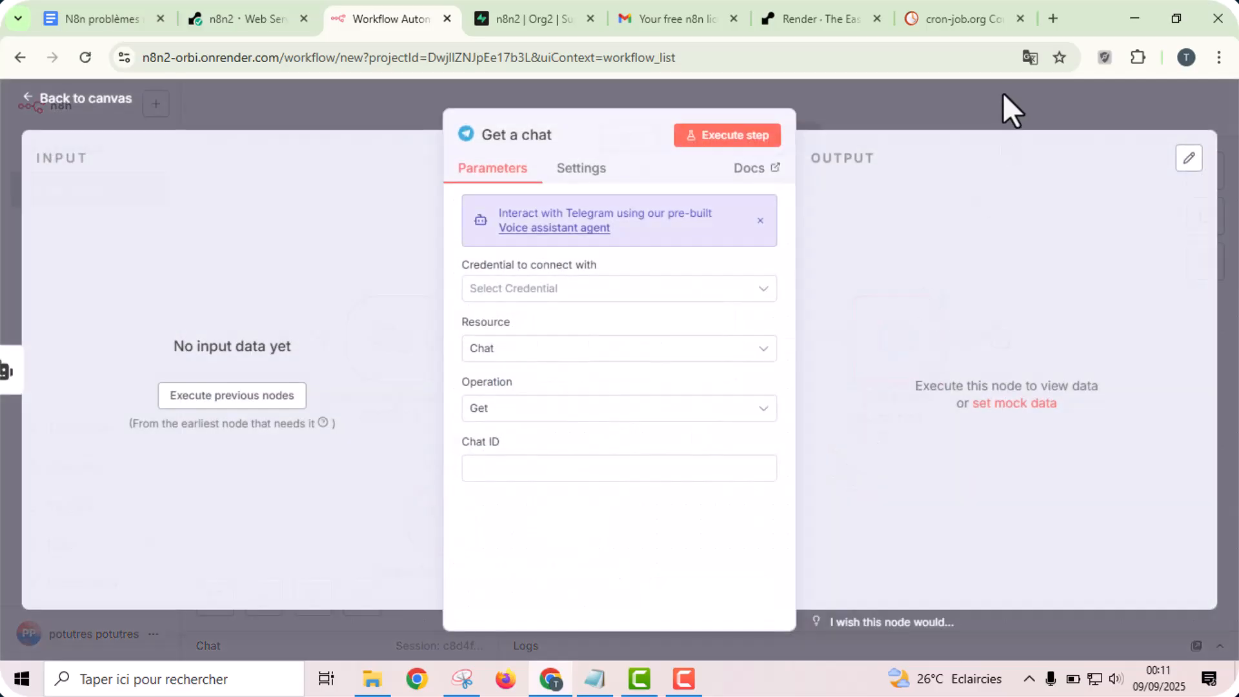
click(1003, 94)
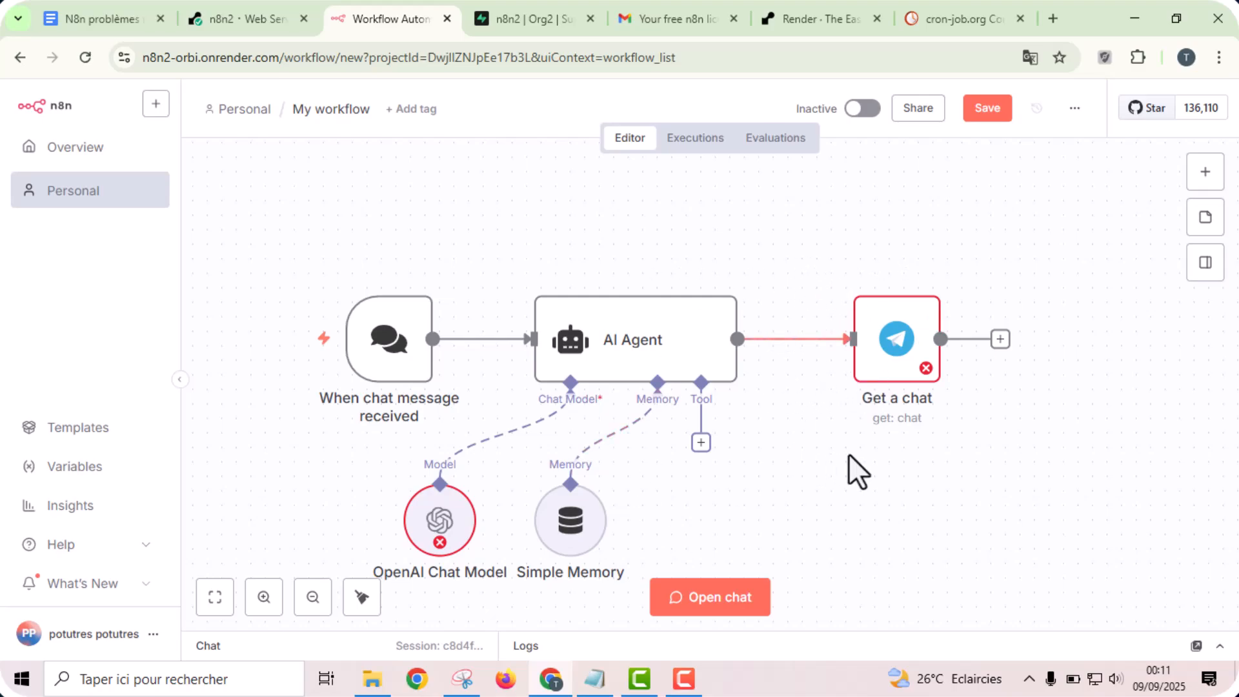
- Save the workflow, check it in the reloaded Overview and close the n8n page
click(986, 109)
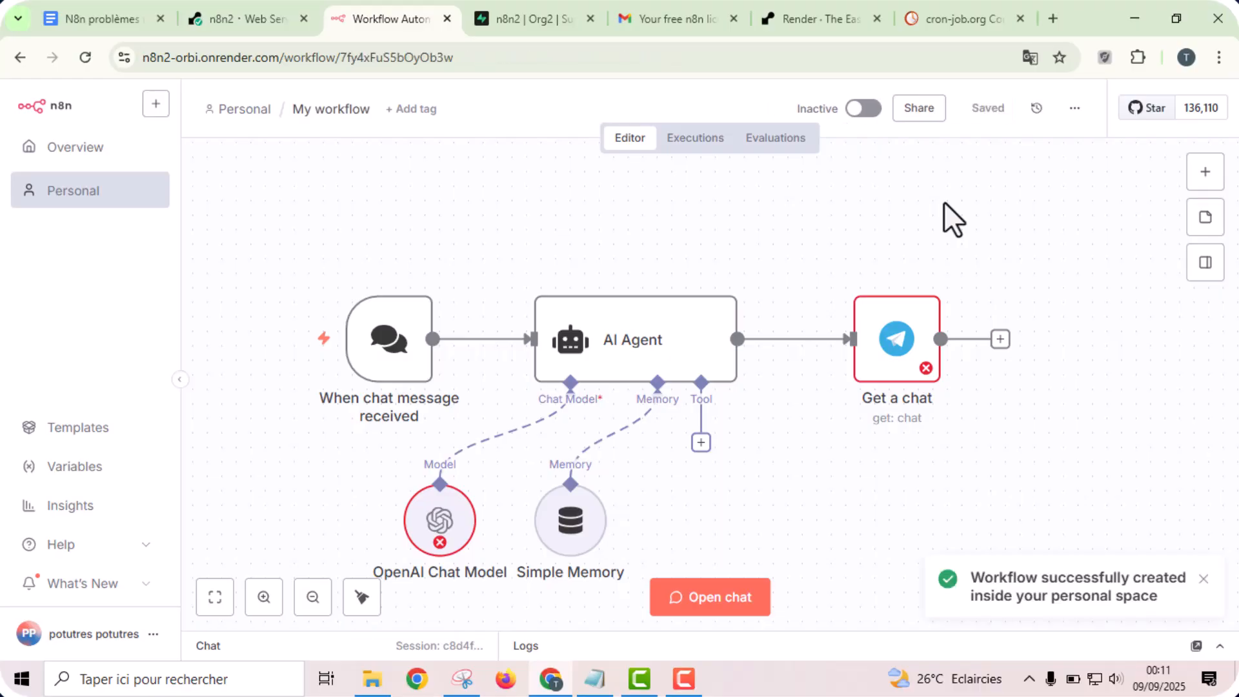
click(124, 150)
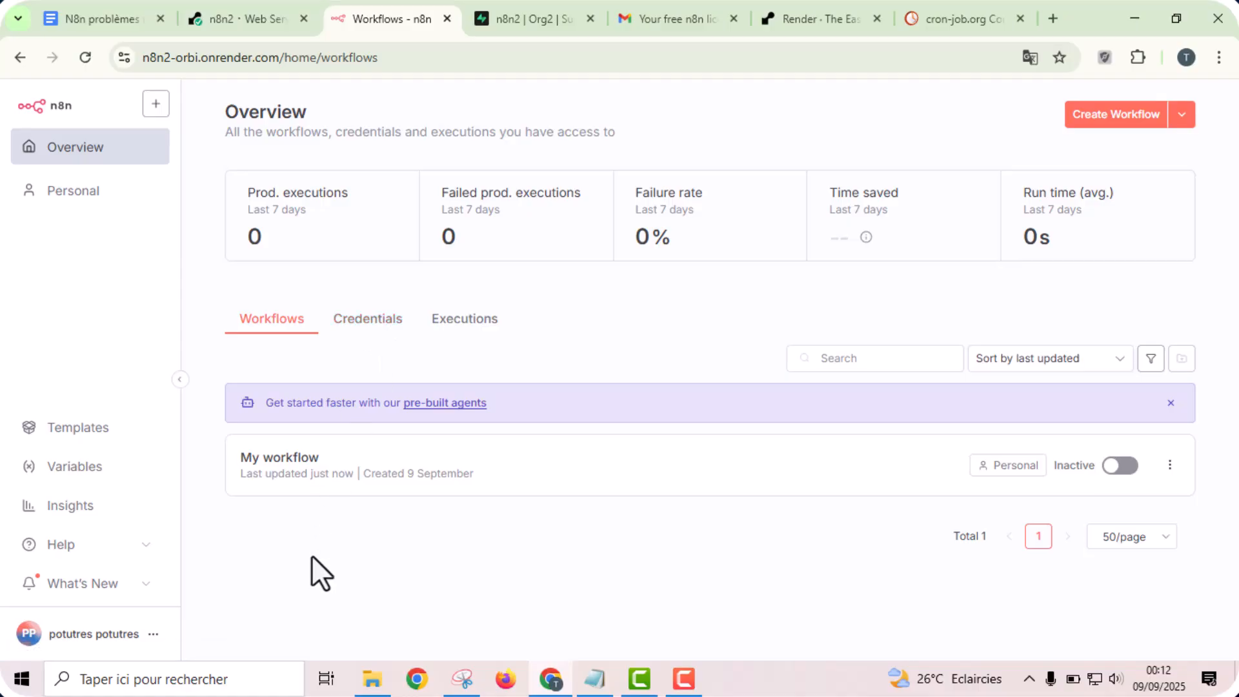
key(F5)
click(446, 18)
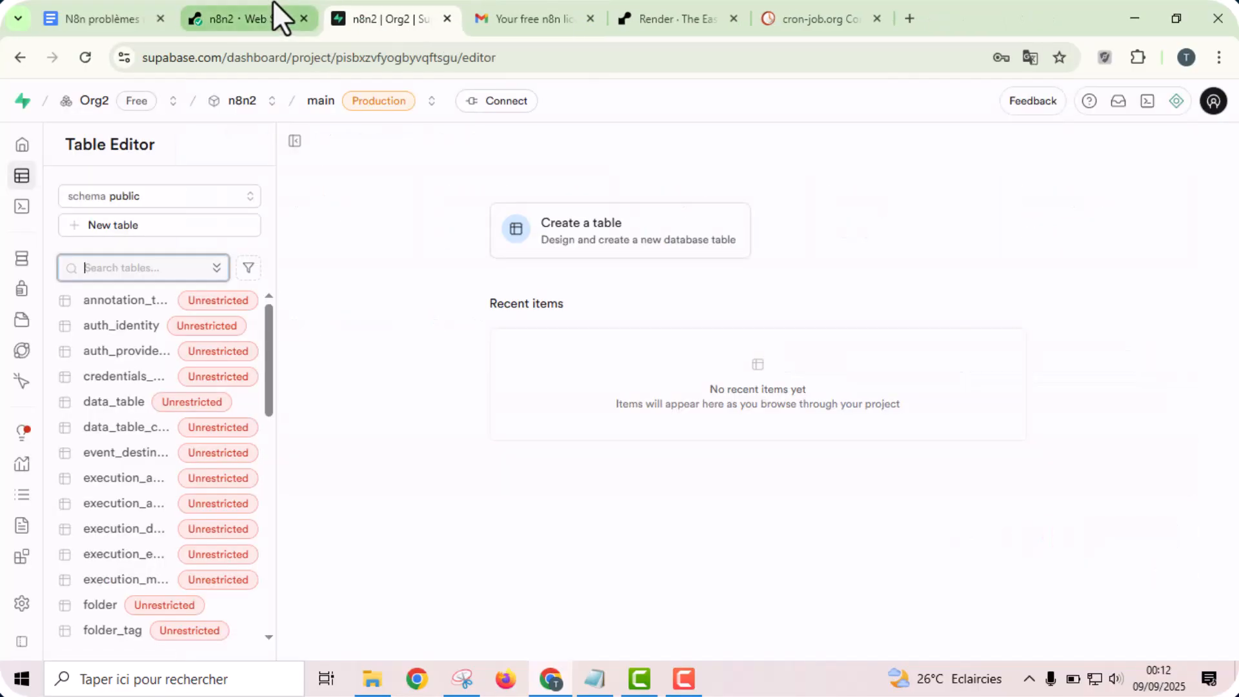
- Restart the n8n2 web service on Render and follow its startup logs
click(277, 9)
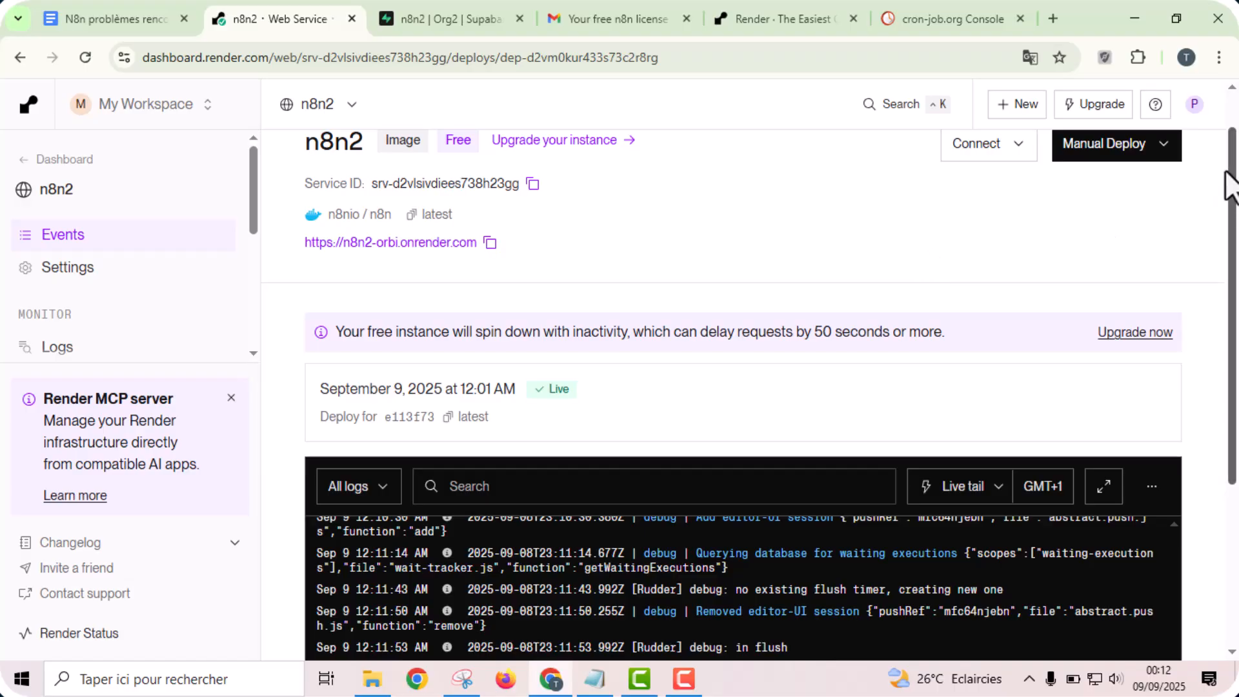
scroll(1229, 184, up, 1)
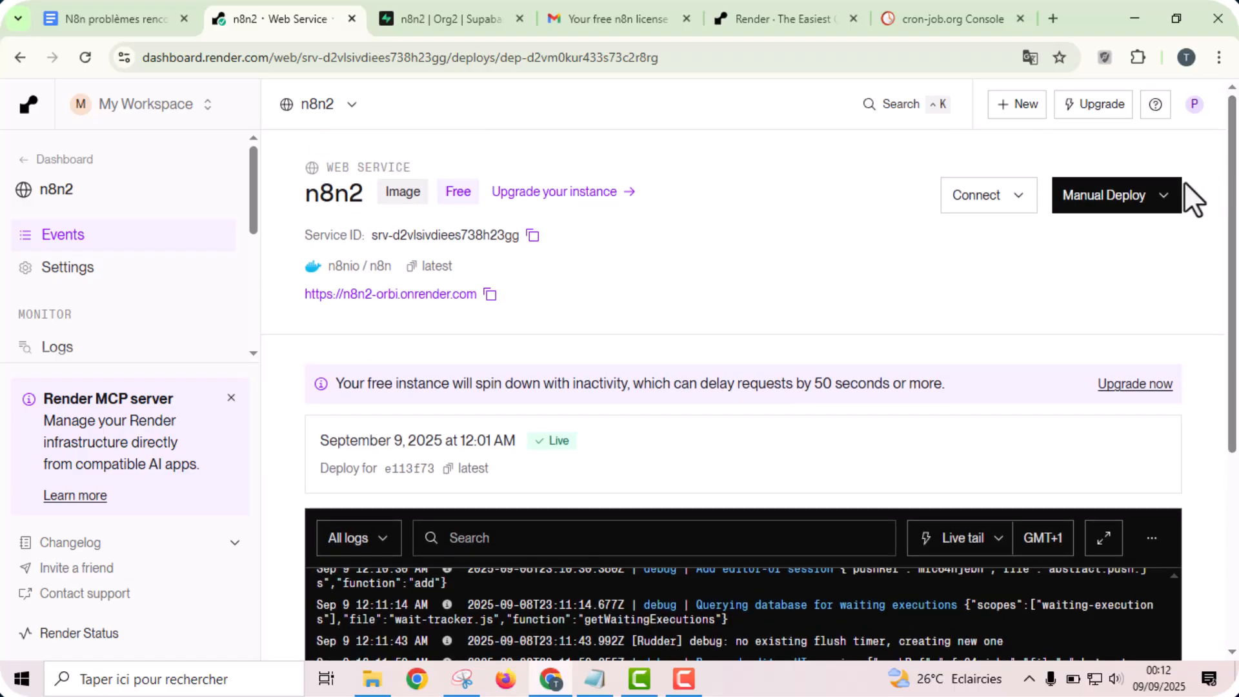
click(1161, 203)
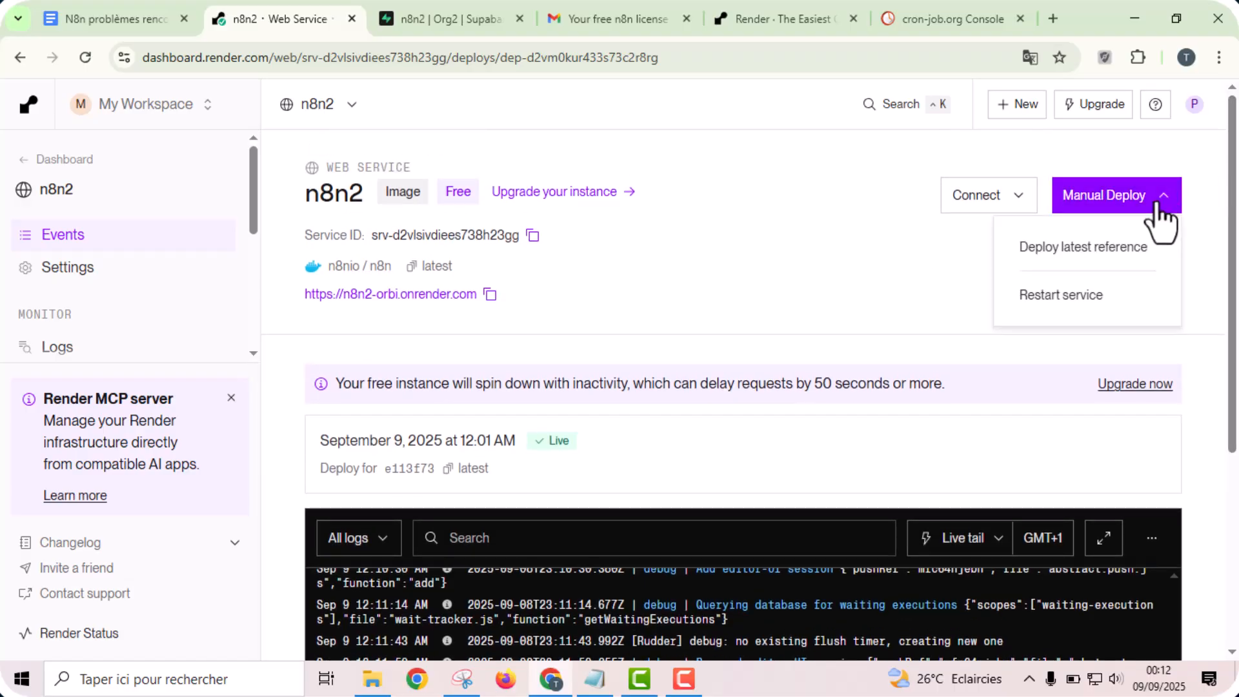
click(1078, 303)
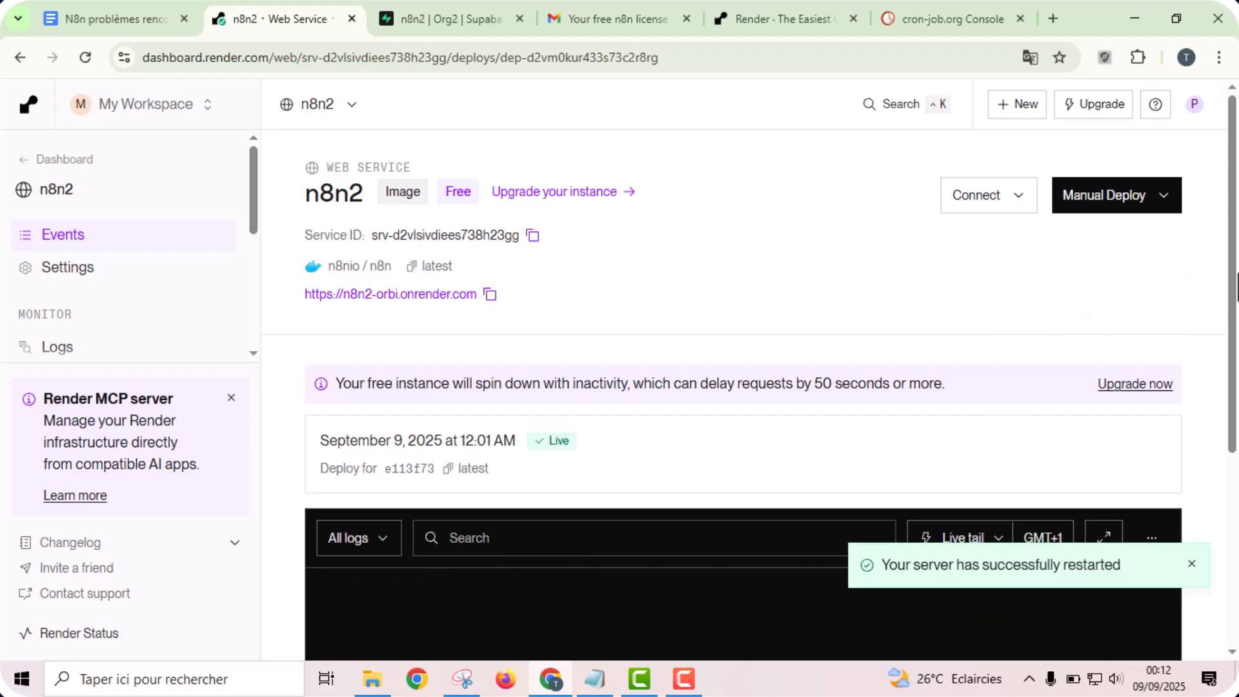
scroll(1235, 452, down, 4)
drag(1236, 451, 1236, 493)
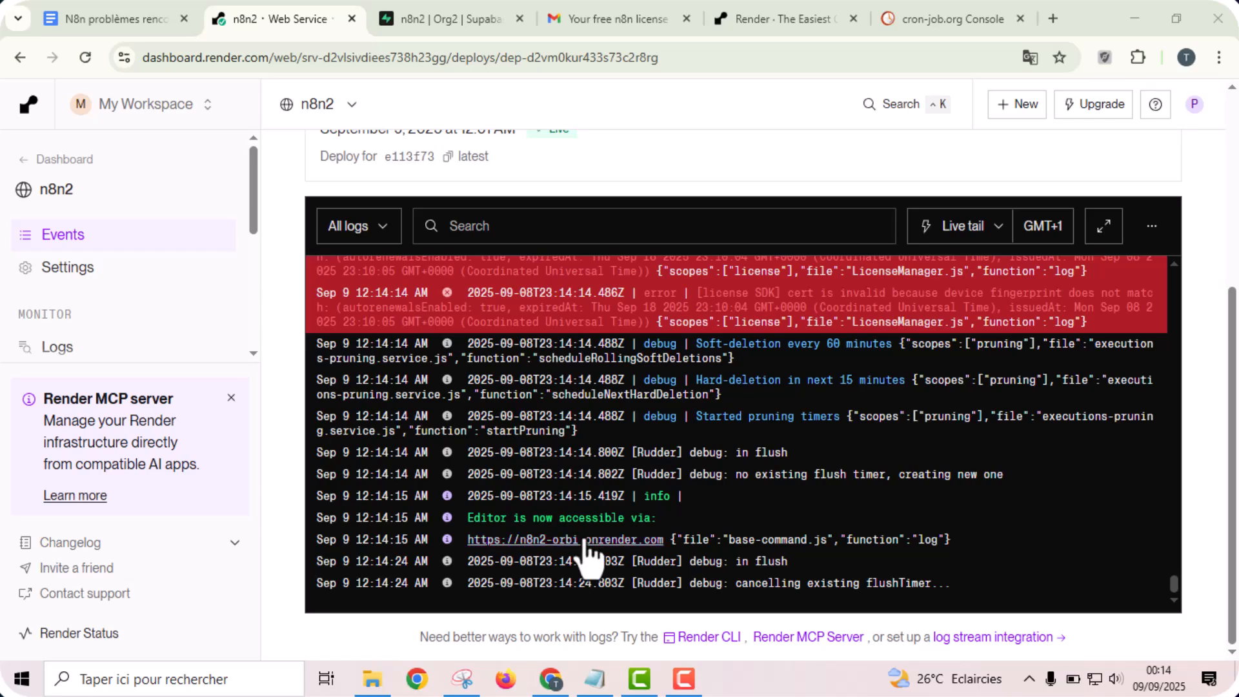
- Open n8n from the service URL in the logs and sign in with the owner's e-mail, without storing the password in the browser
click(585, 533)
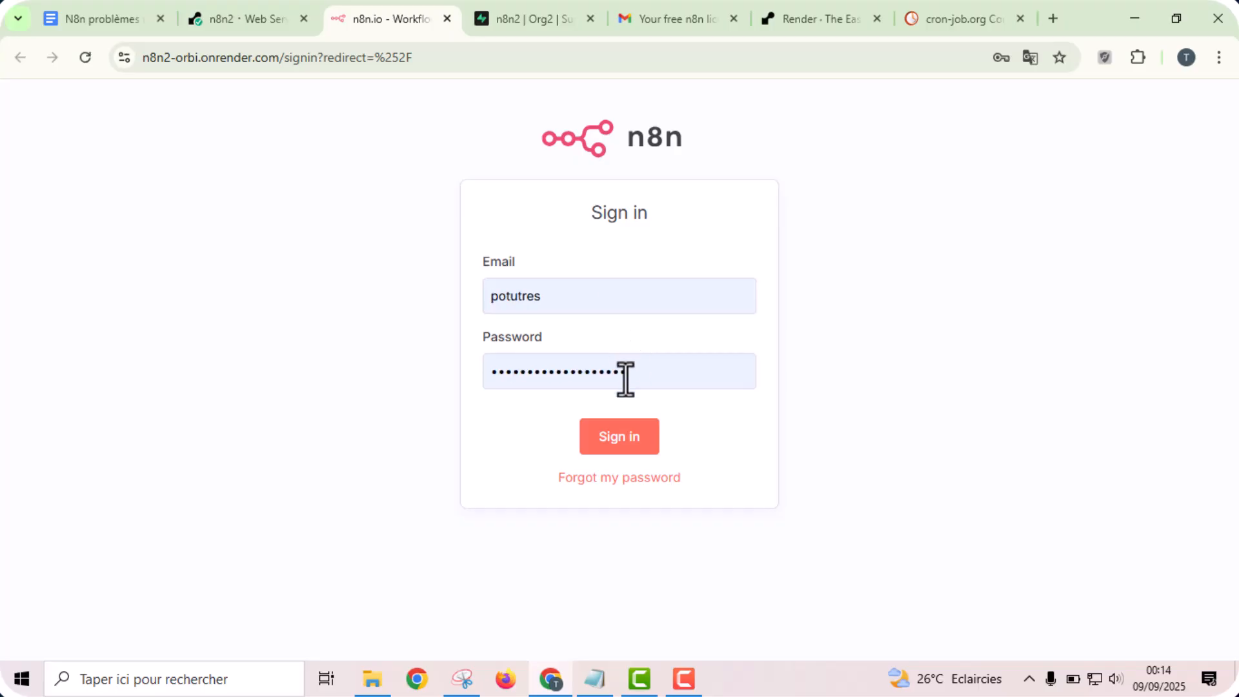
click(635, 442)
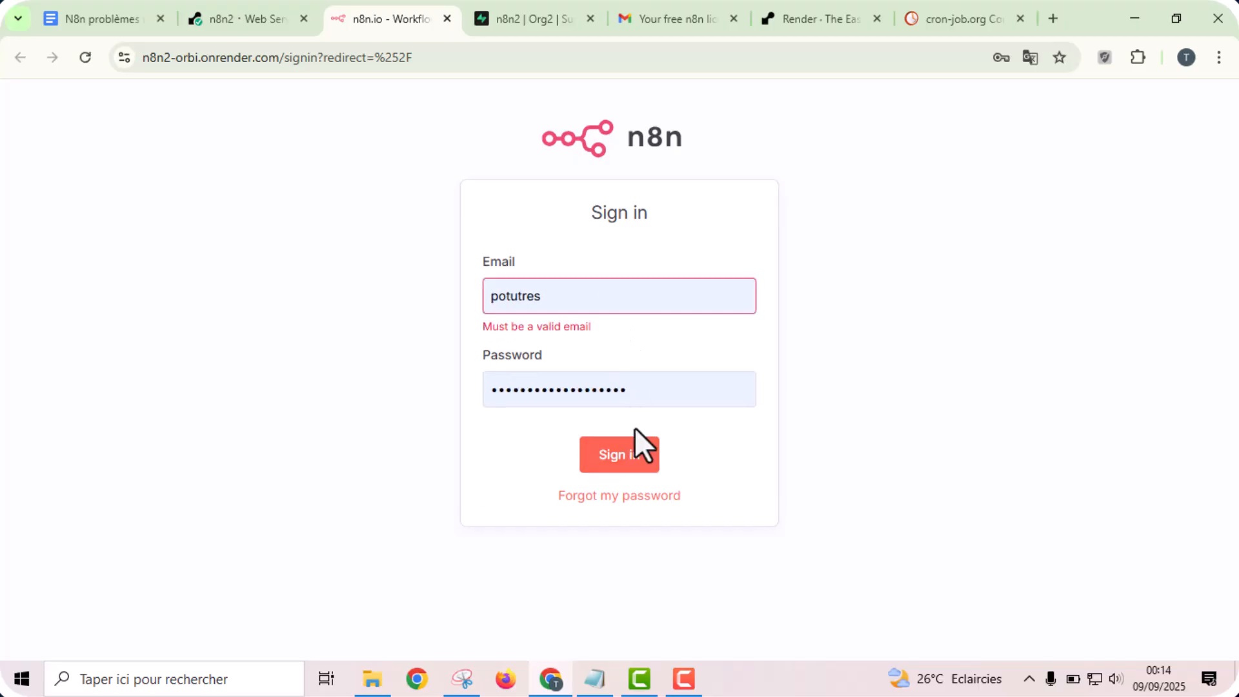
click(598, 303)
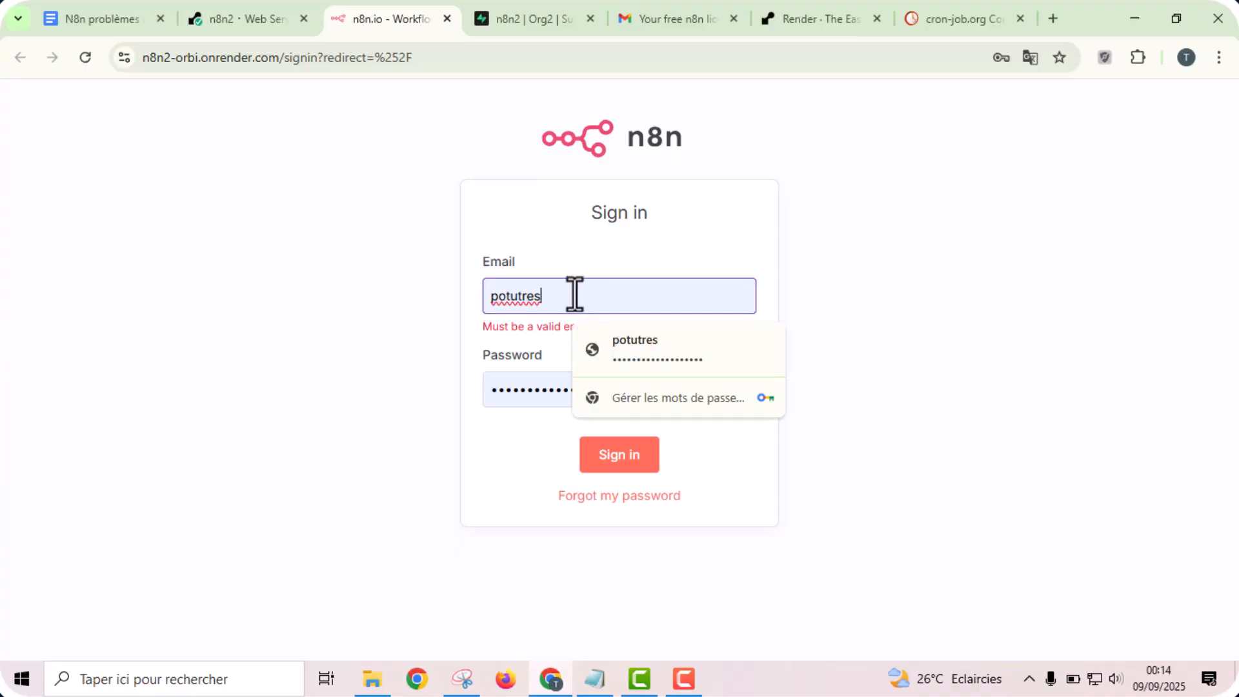
text(@gmail)
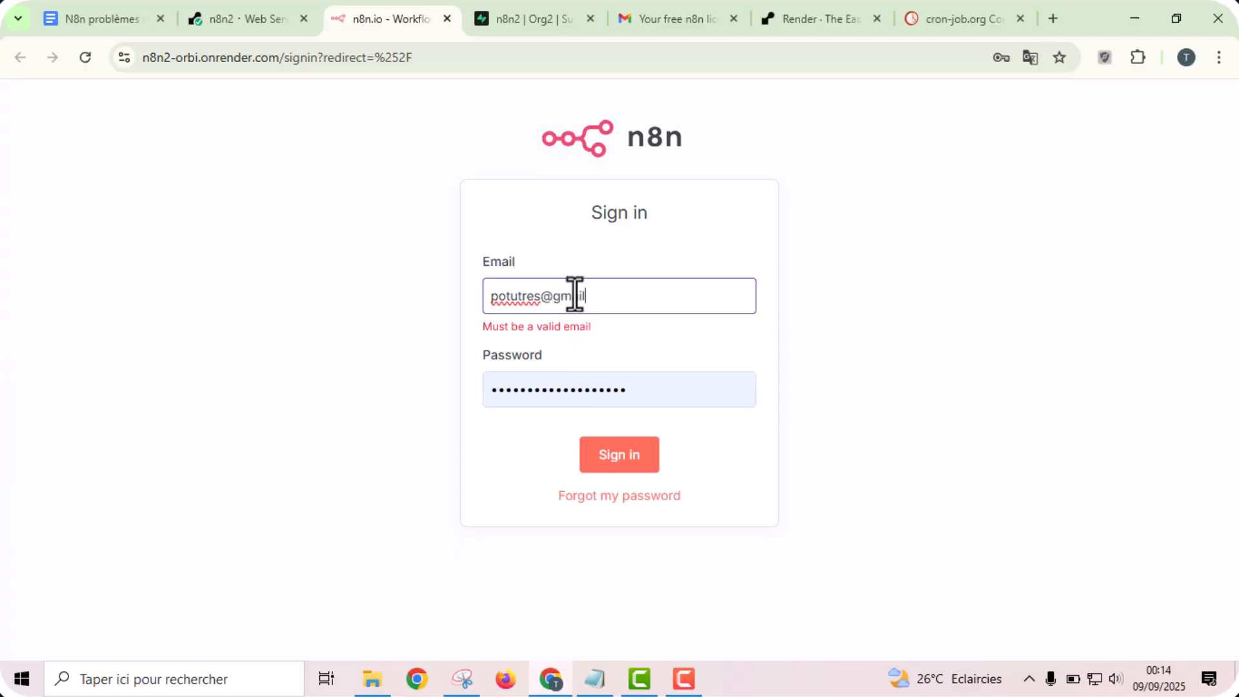
text(.com)
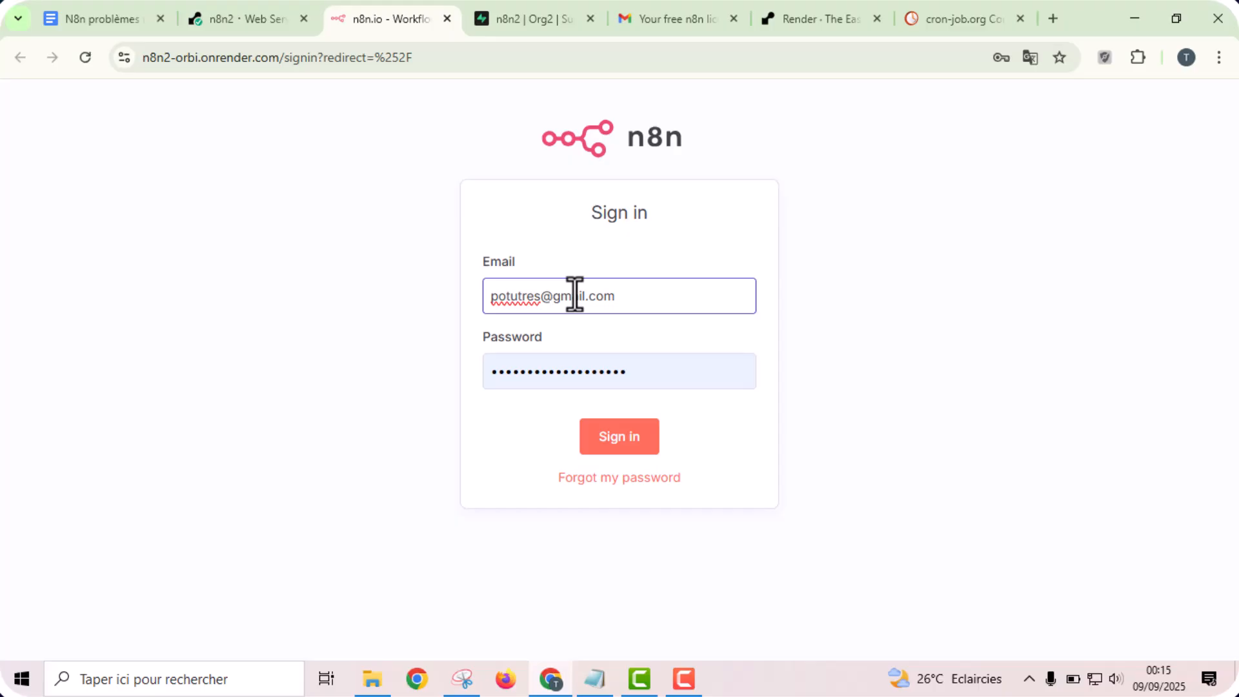
click(610, 434)
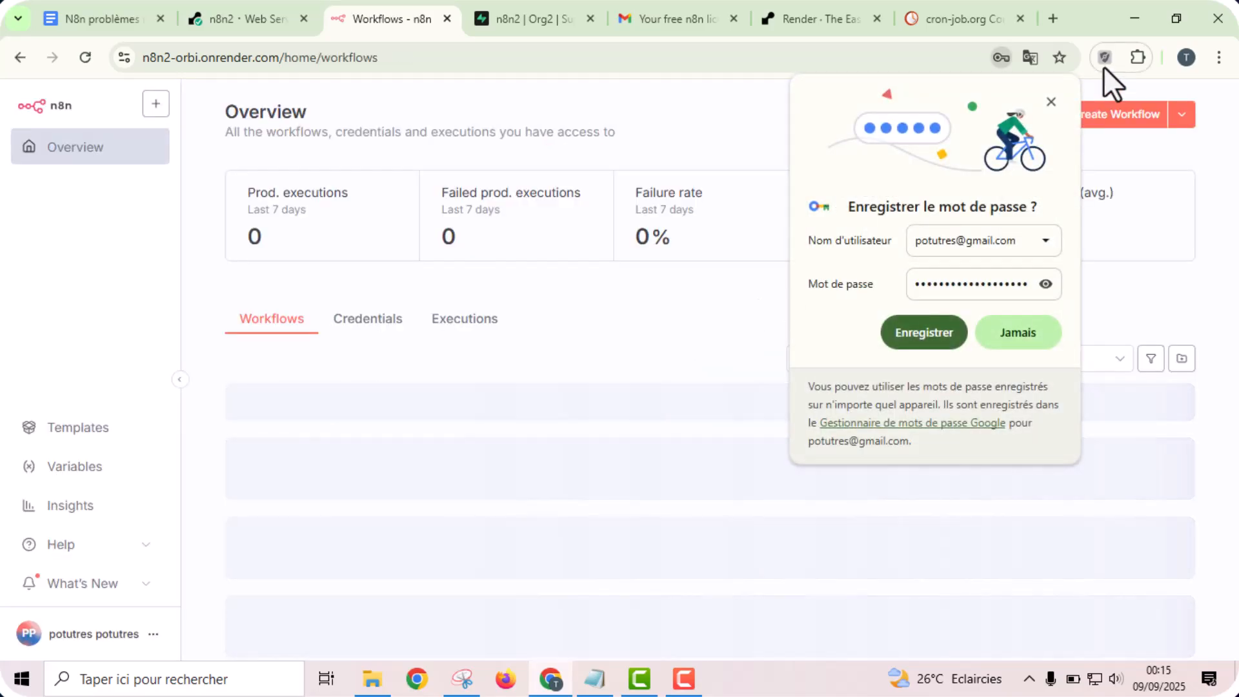
click(1050, 102)
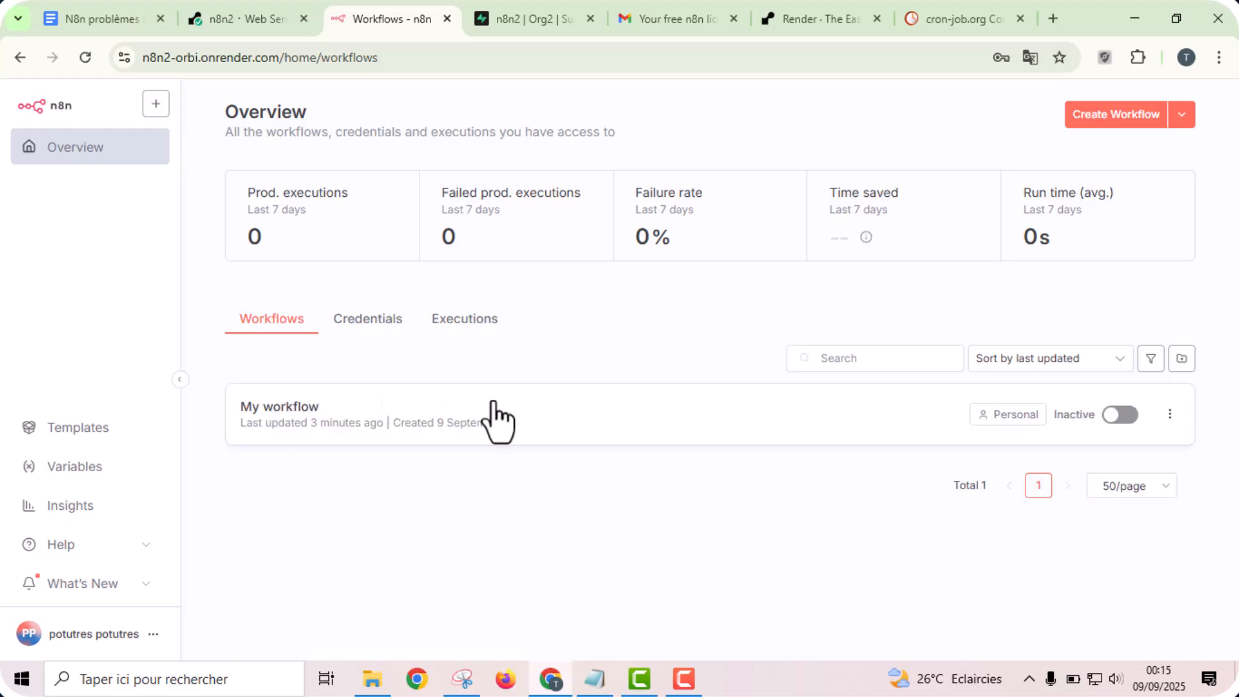
- Open My workflow to inspect its nodes after the restart, and review the n8n2 public schema's tables in Supabase
click(497, 433)
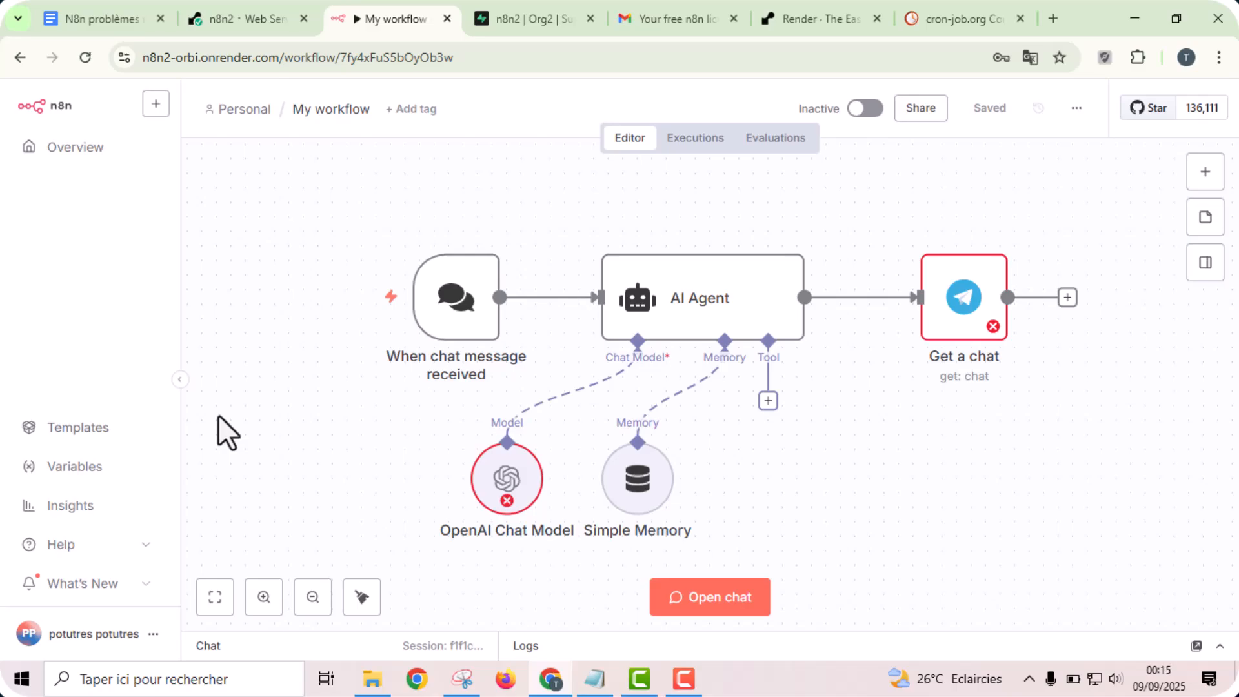
click(527, 3)
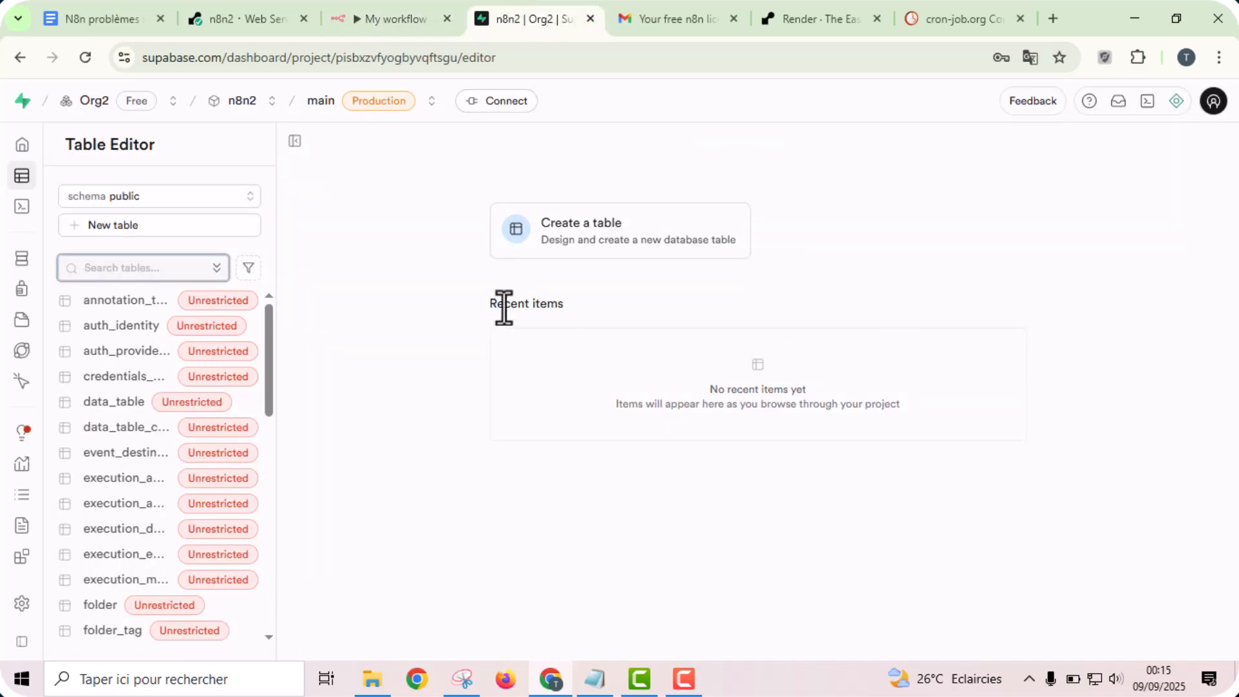
drag(268, 361, 287, 611)
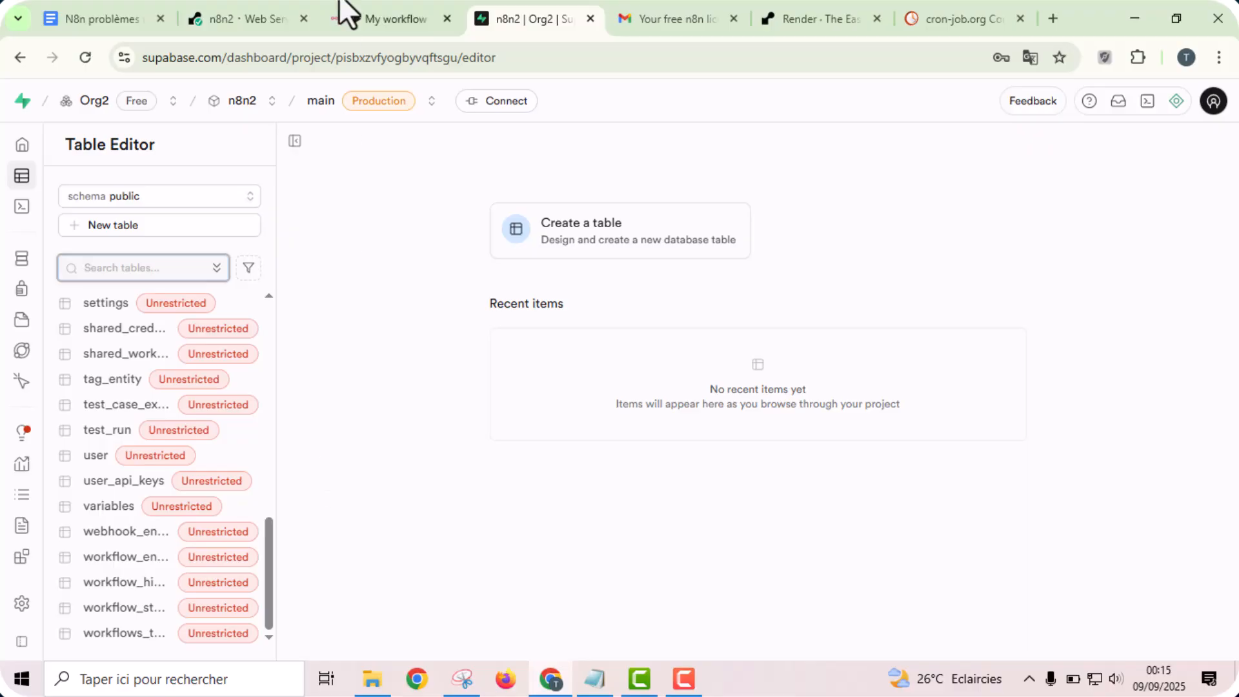
click(374, 15)
mouse_move(305, 267)
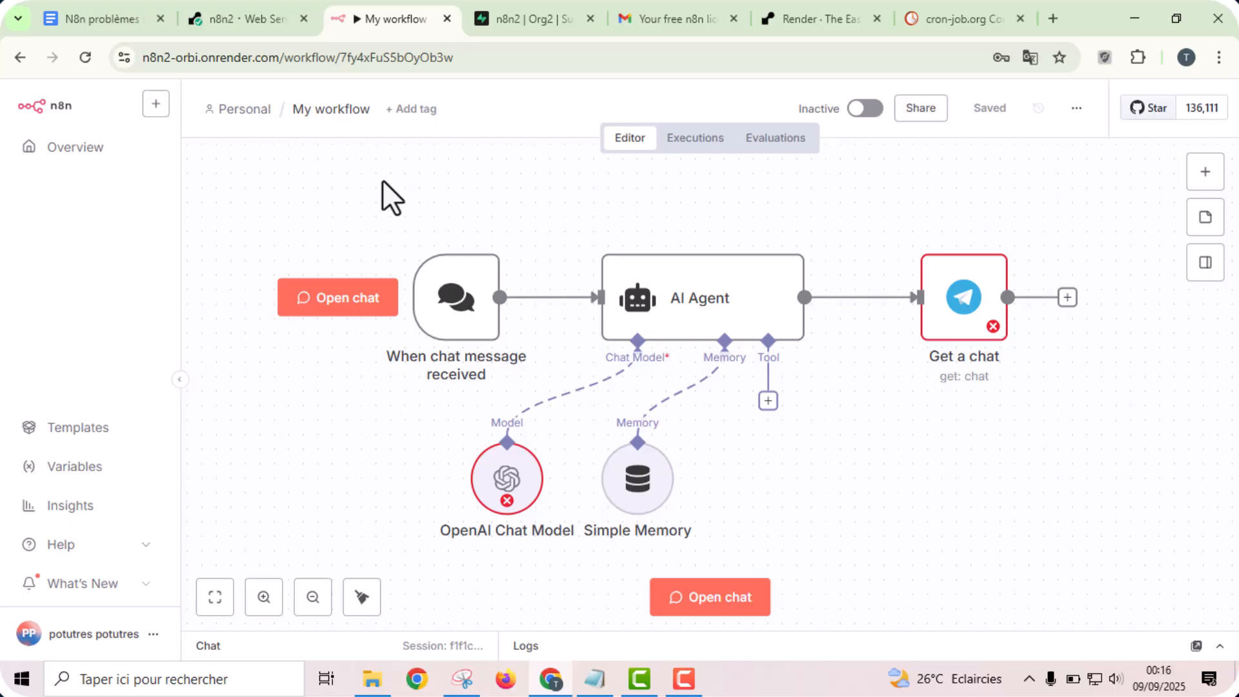
click(520, 16)
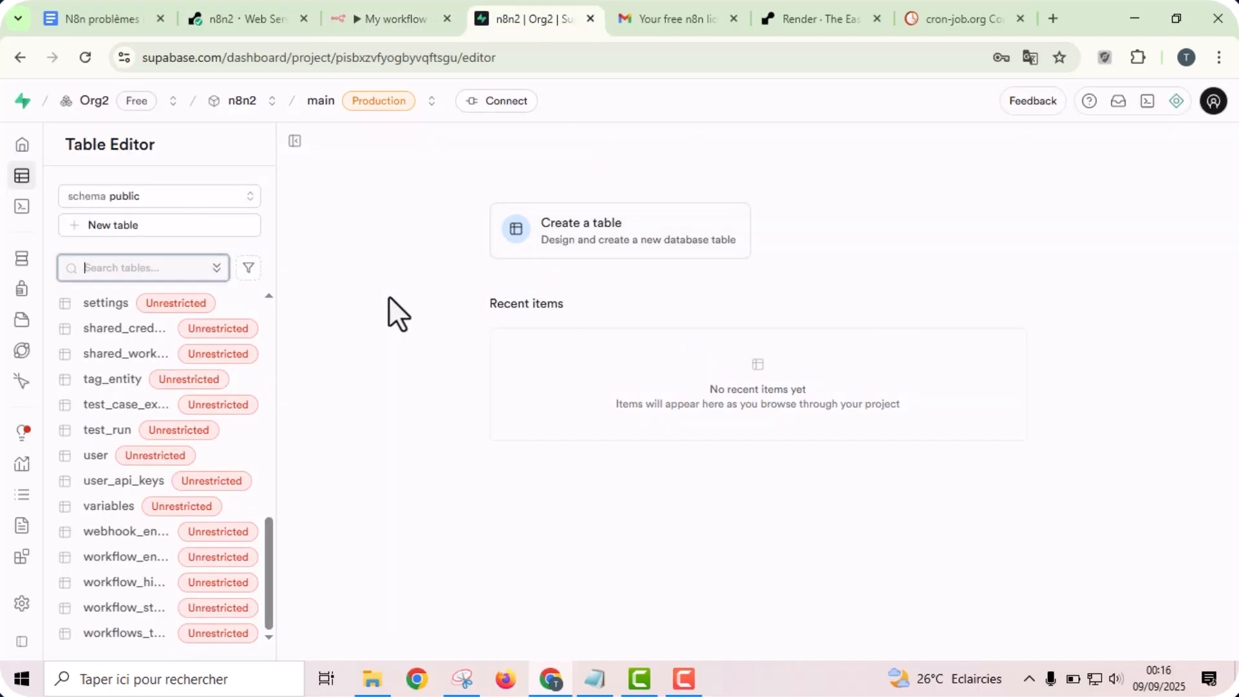
click(388, 297)
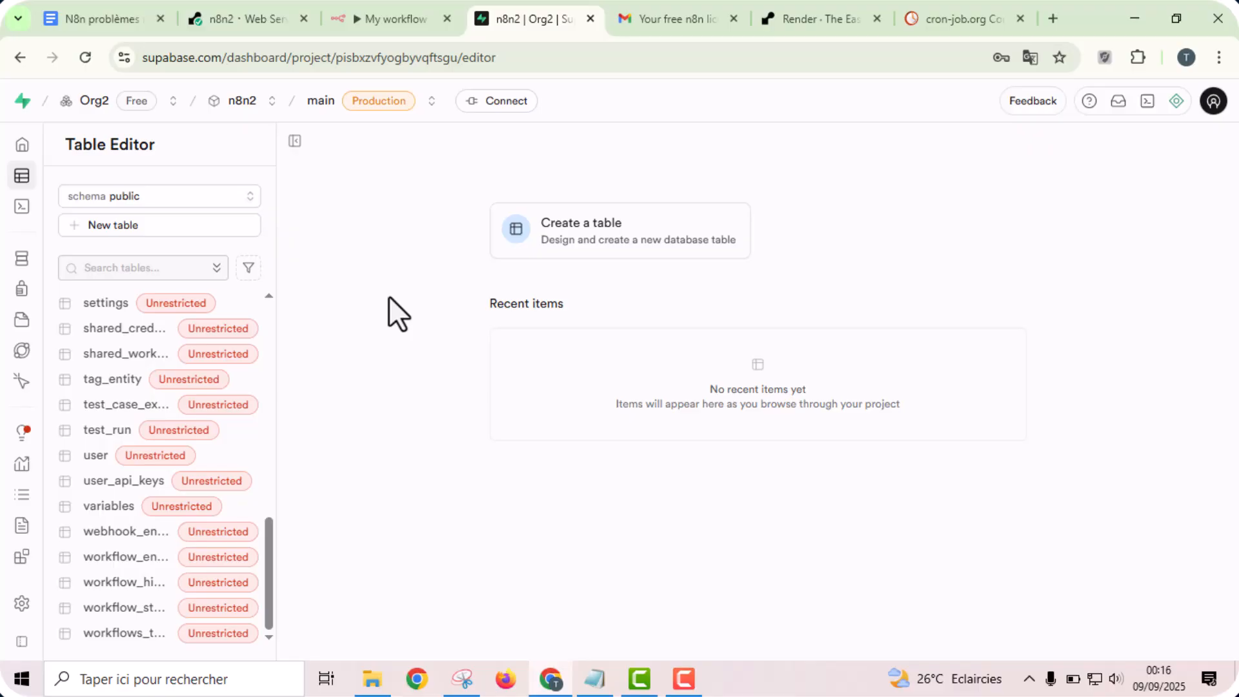
click(388, 14)
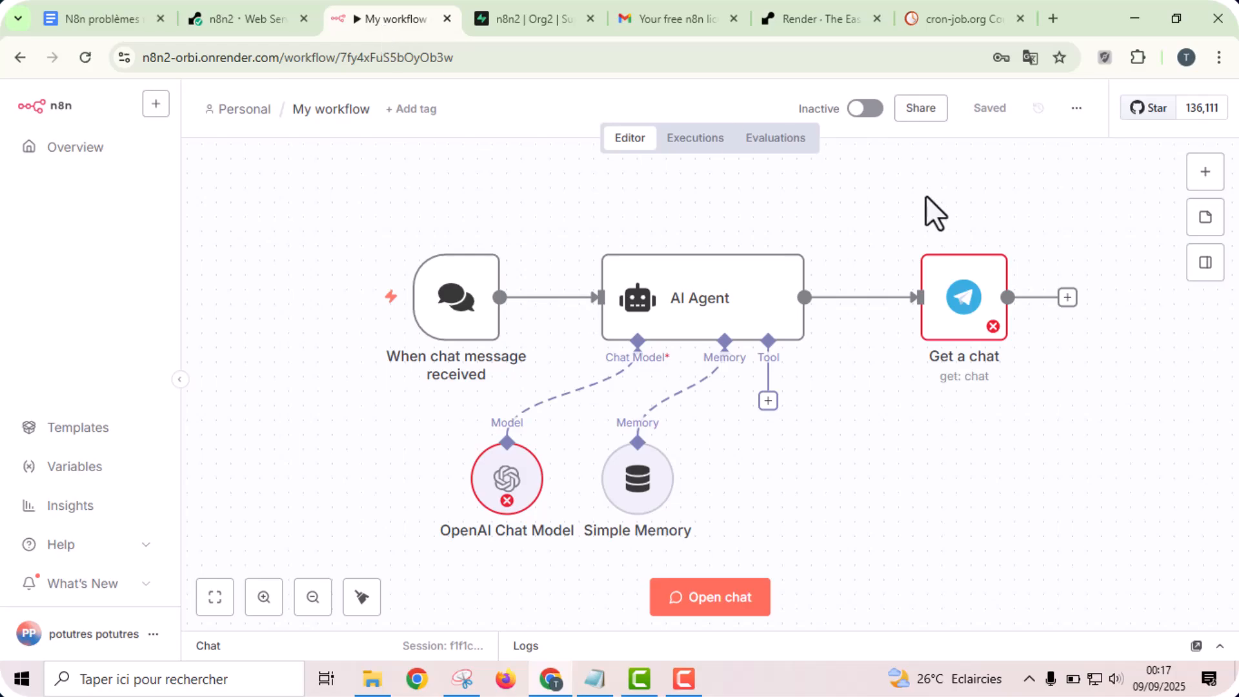
- Add an unconnected Gmail "Get a message" node to My workflow
click(1201, 172)
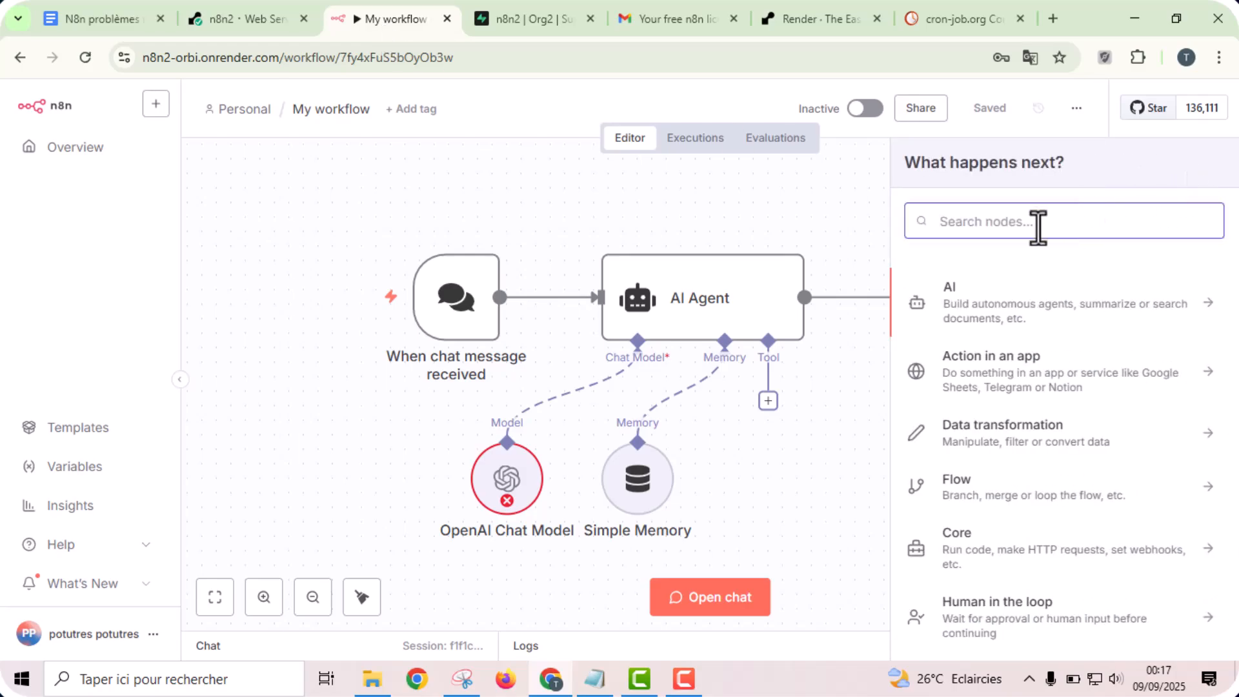
text(gma)
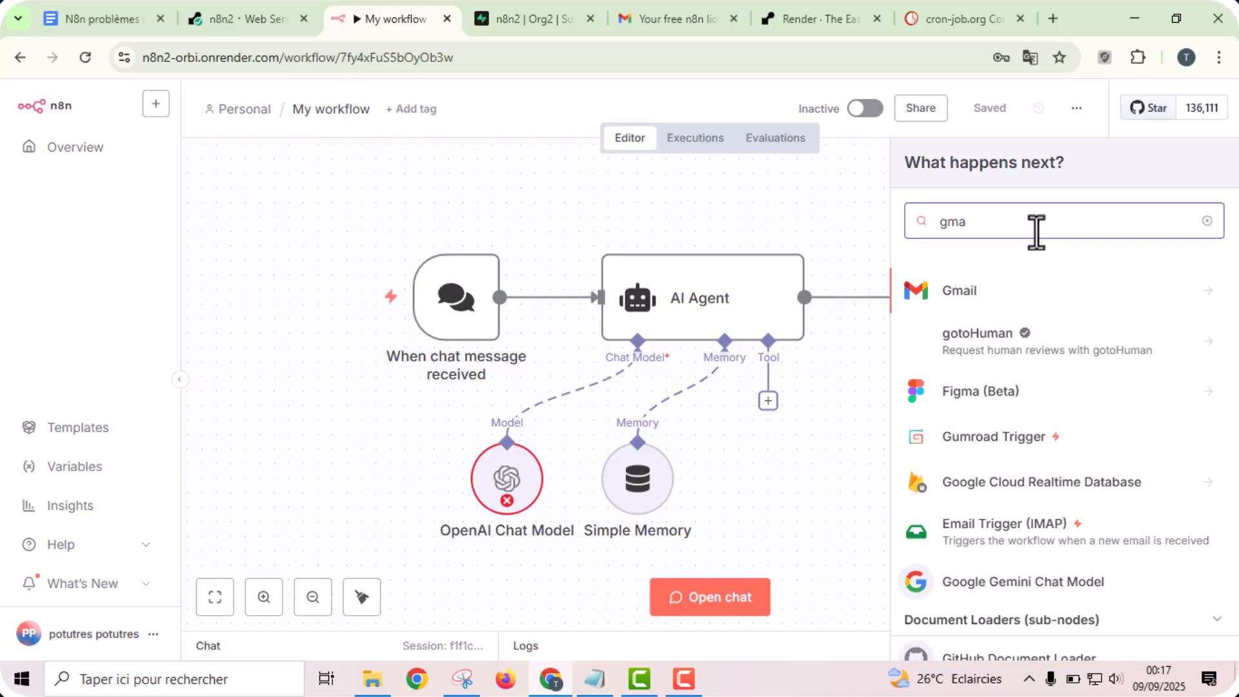
click(1002, 312)
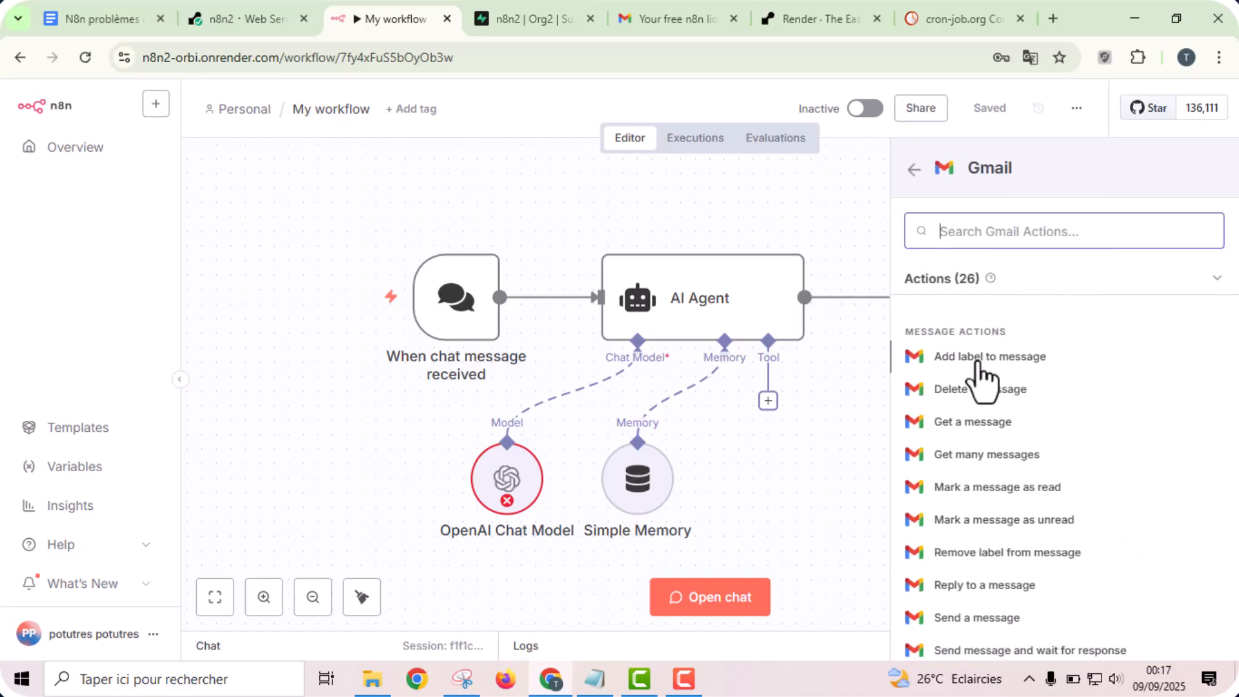
click(971, 424)
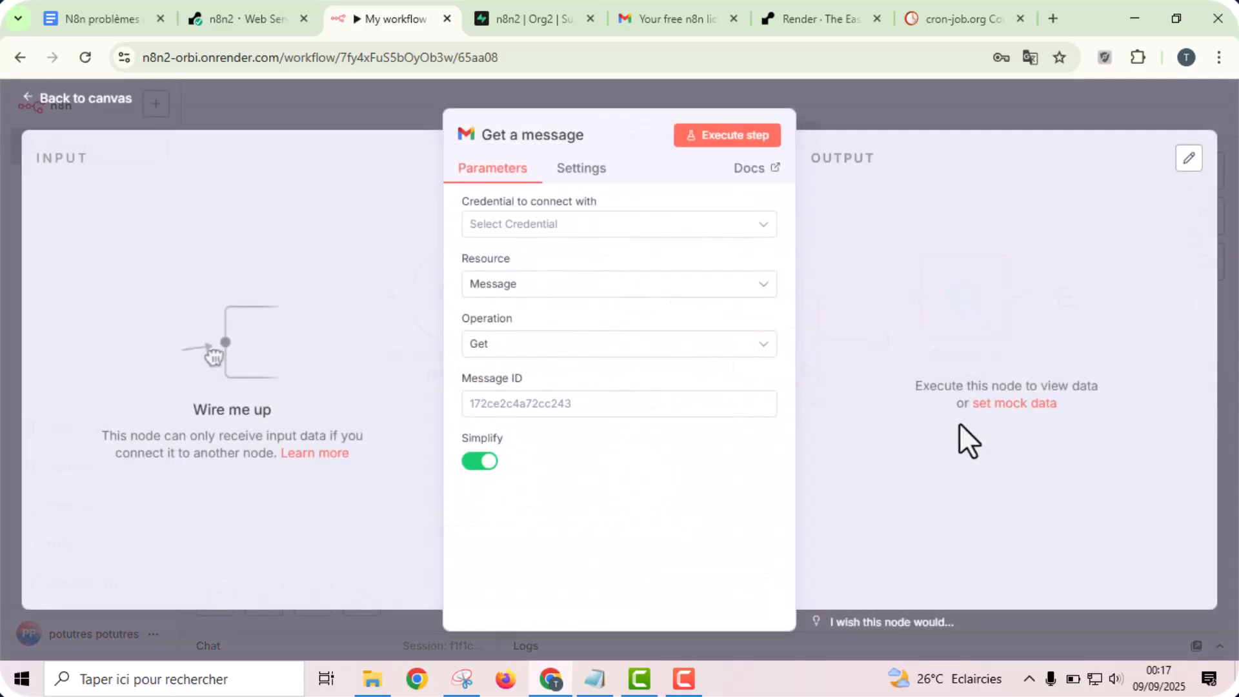
- Examine the OAuth redirect URL in a new Gmail OAuth2 credential, discard the credential without saving and return to the canvas
click(545, 231)
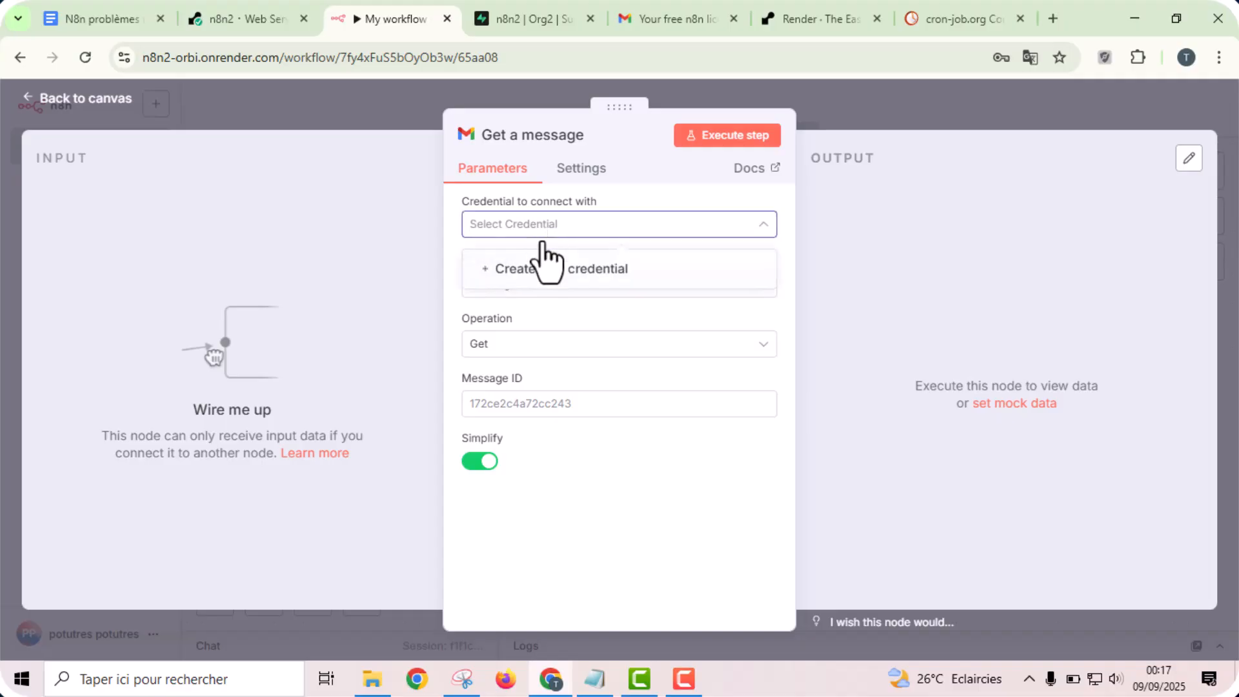
click(542, 270)
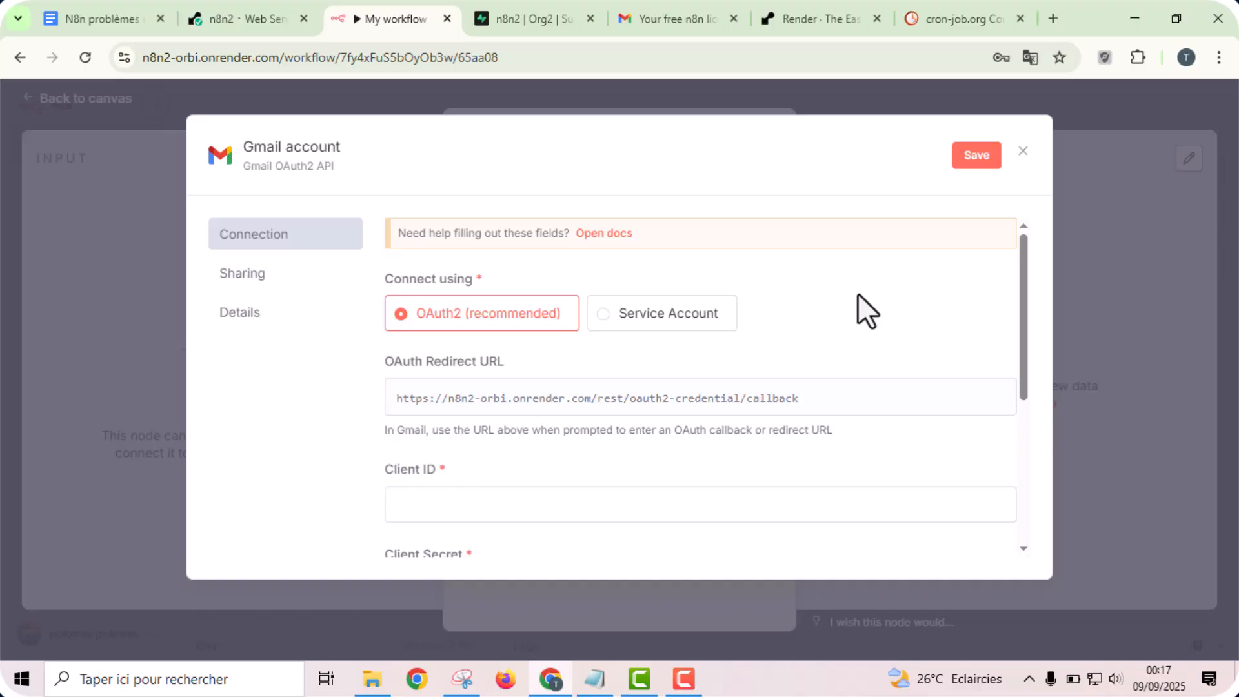
click(1022, 152)
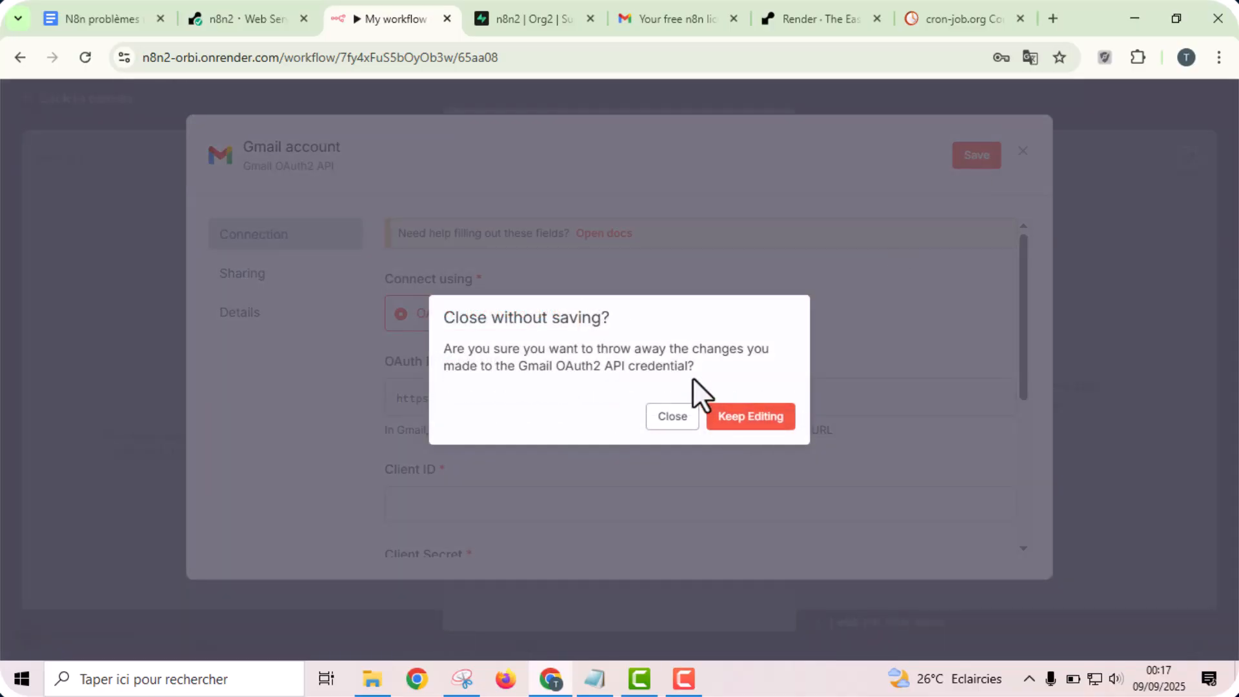
click(660, 418)
click(976, 116)
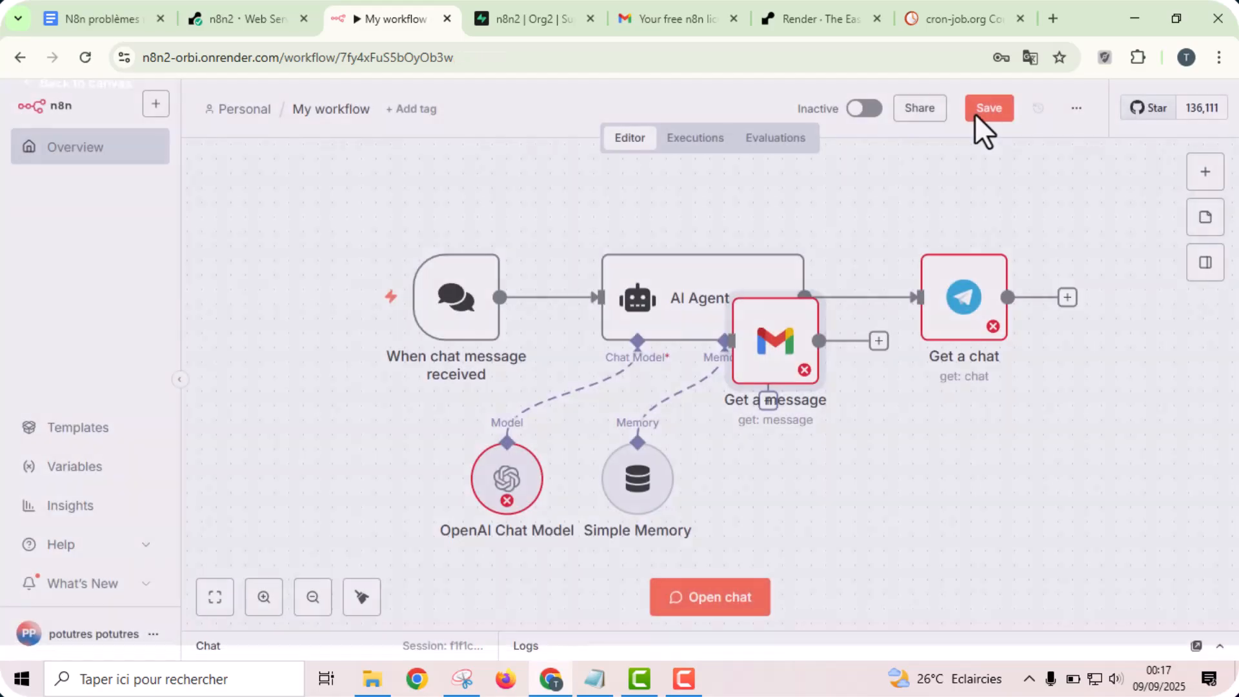
- Delete the unconnected Gmail "Get a message" node from My workflow and save the workflow
mouse_move(819, 316)
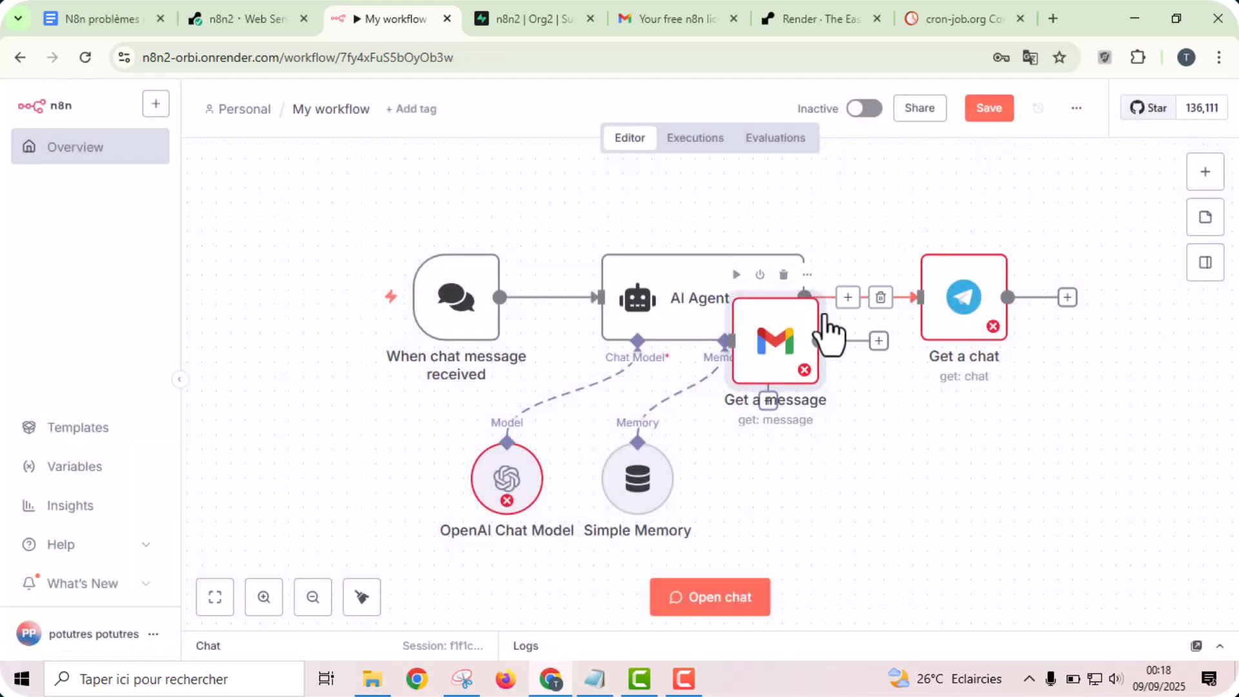
click(783, 275)
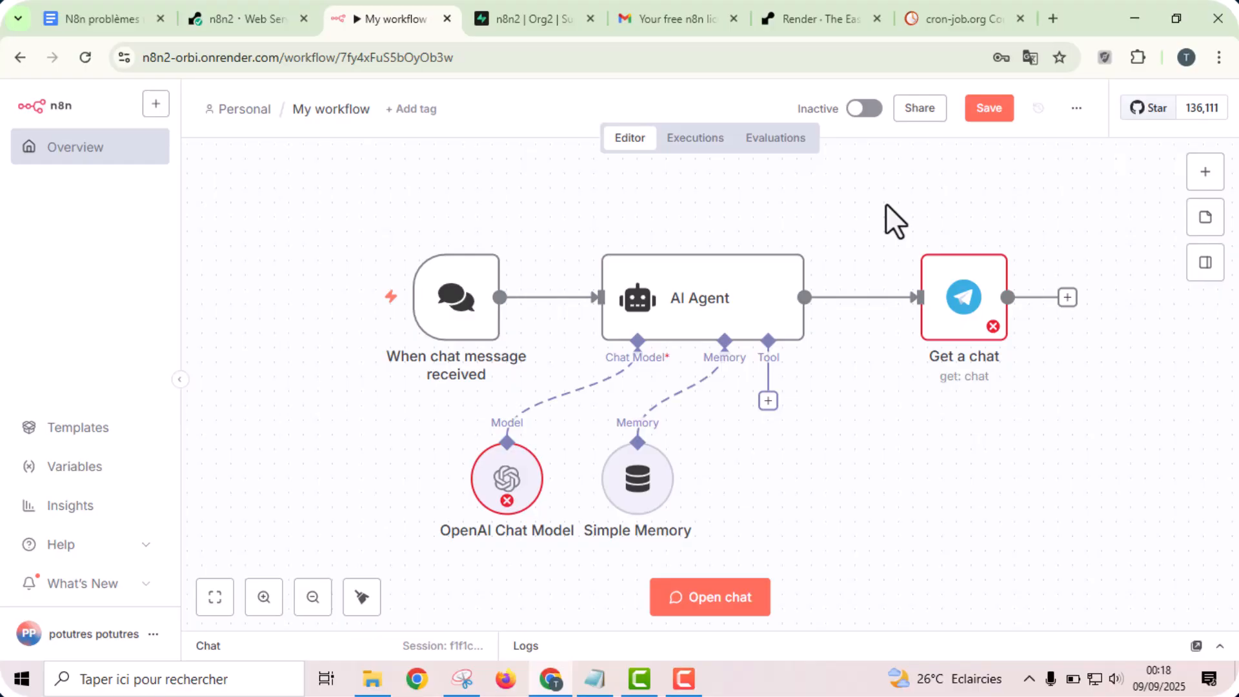
click(983, 115)
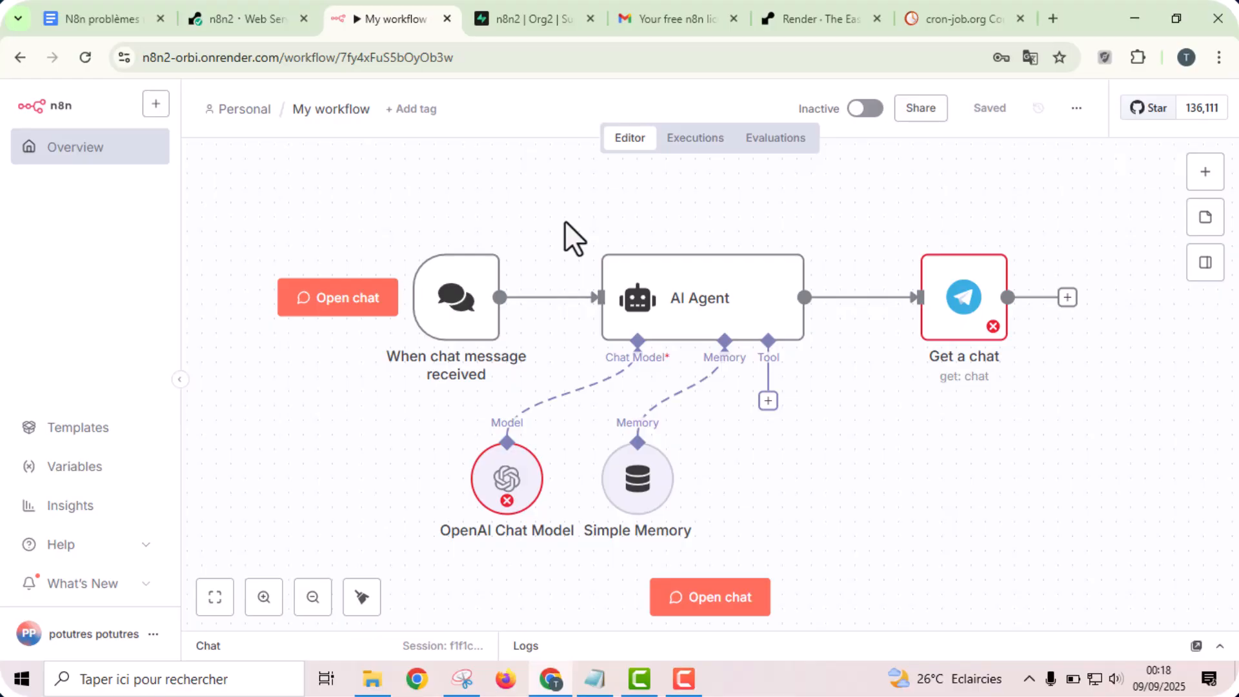
- Check the free instance hours used against the monthly allowance in Render's billing usage, and return to My workflow in n8n
click(820, 18)
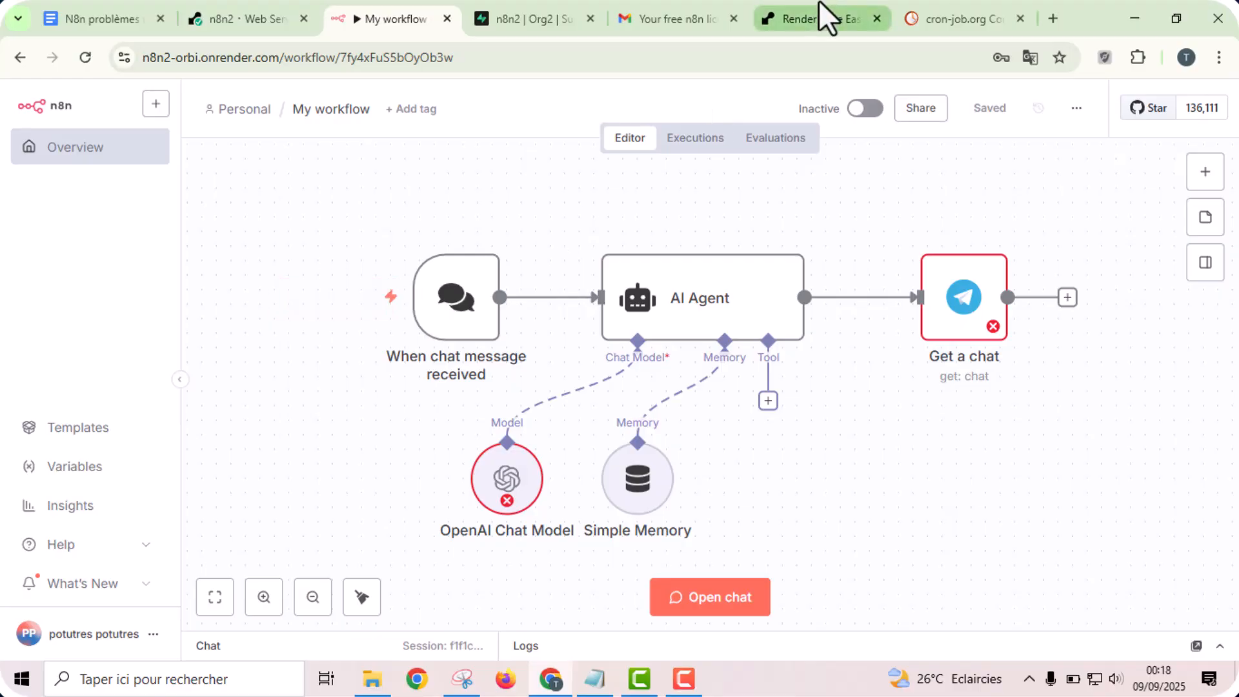
drag(1235, 180, 1236, 420)
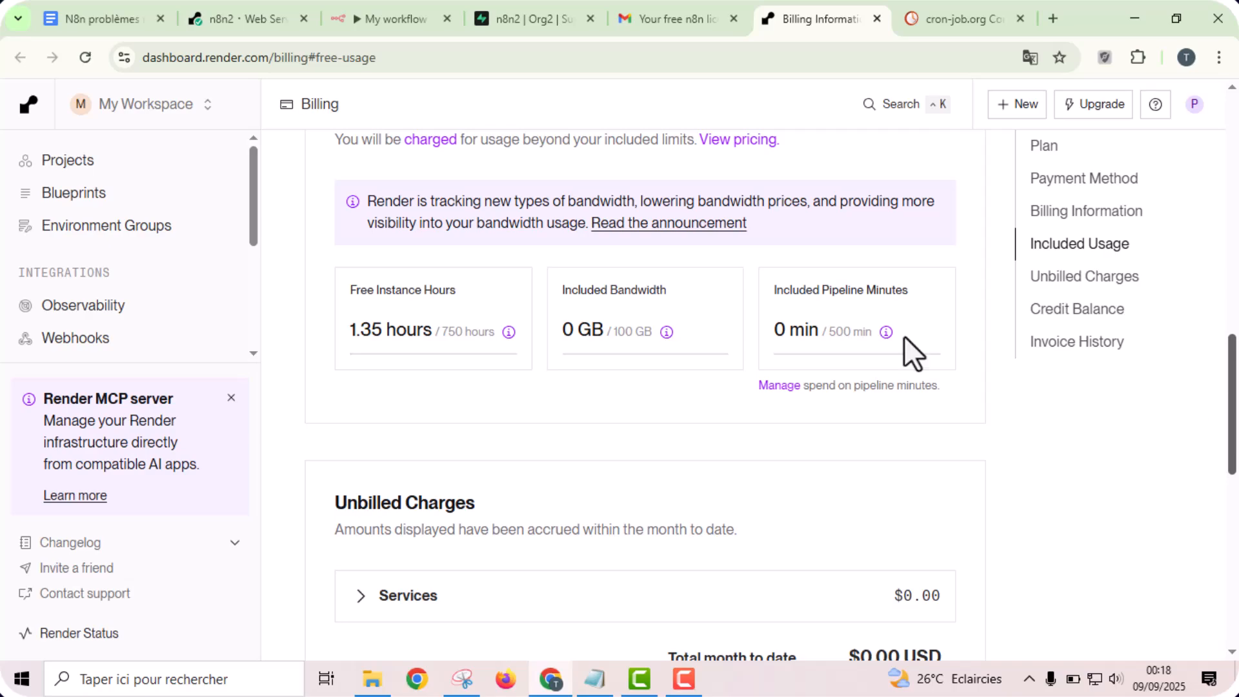
double_click(452, 331)
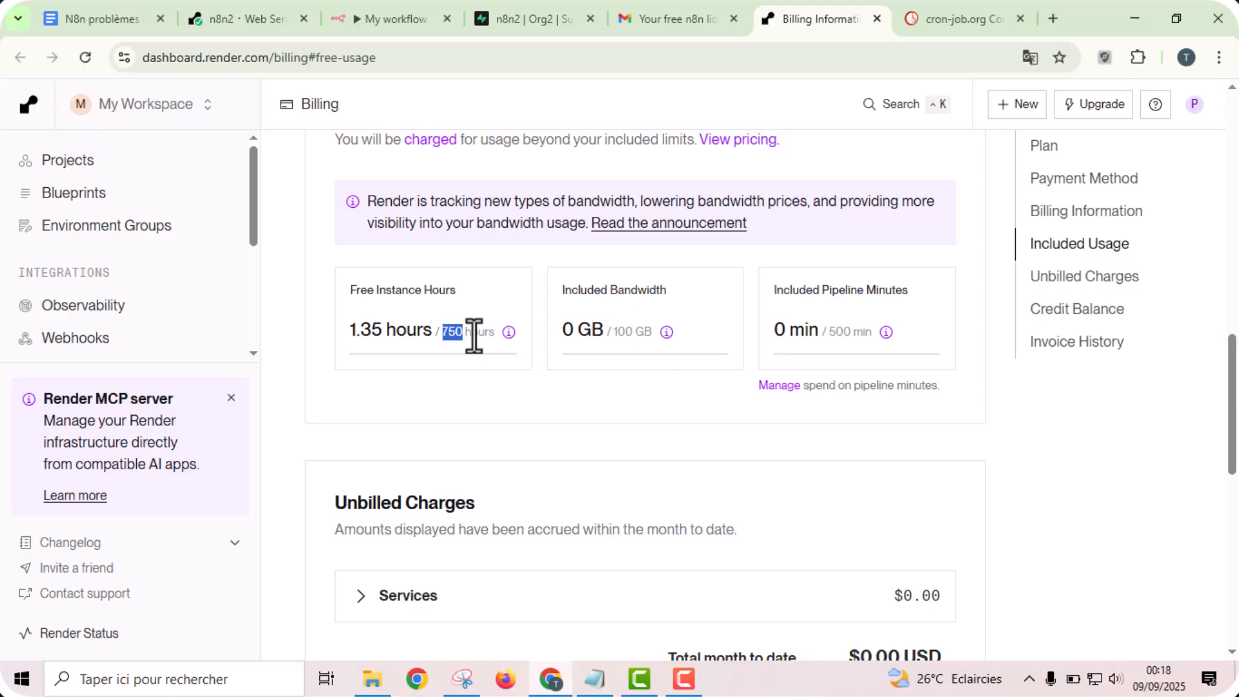
click(249, 1)
click(373, 1)
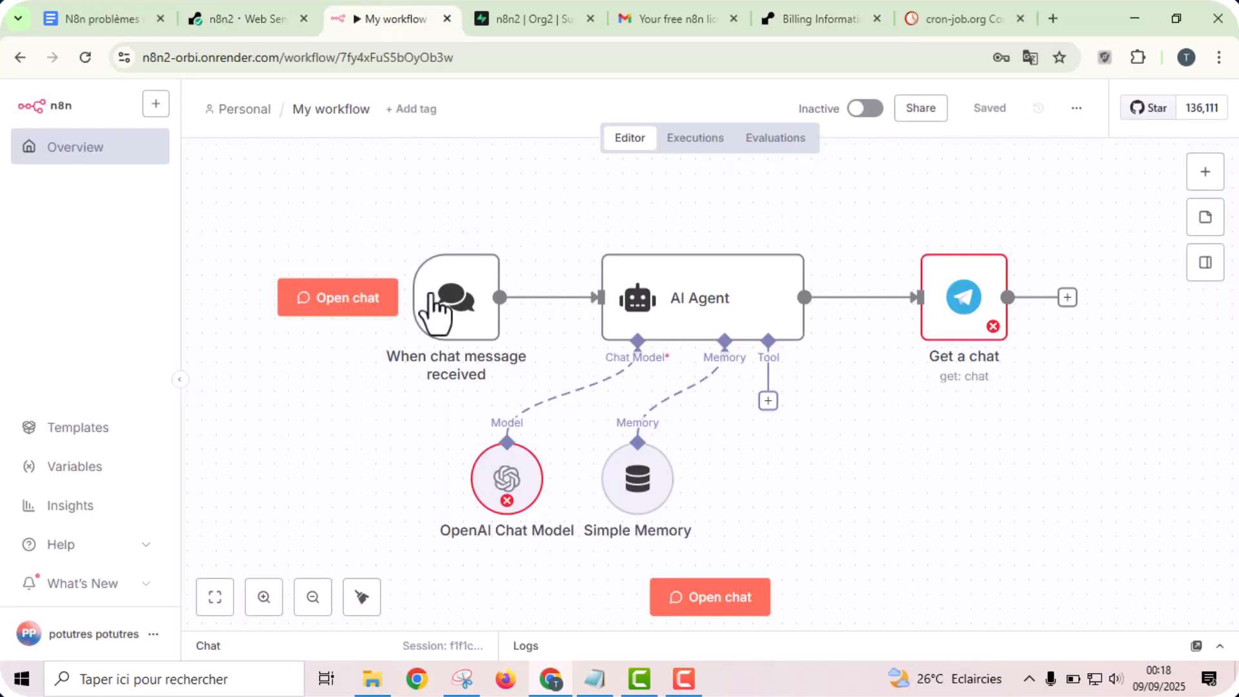